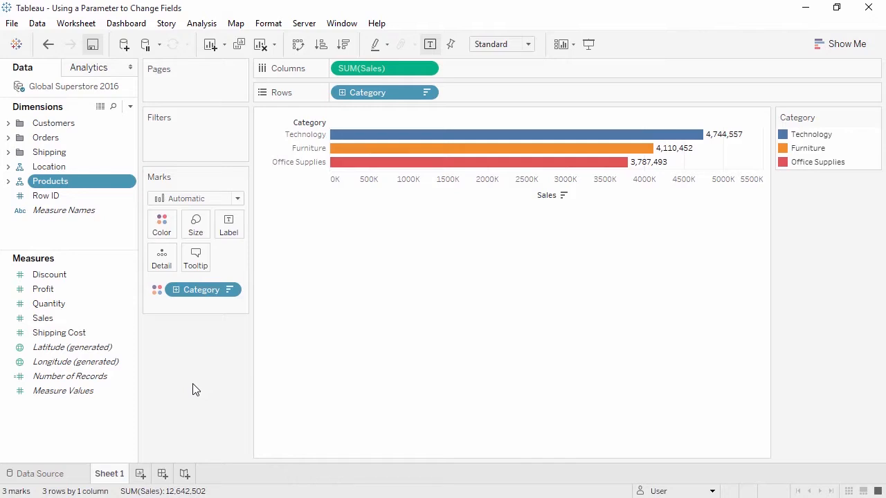
# Start a new parameter named "Sales or Profit?" with data type String and a list of allowable values.
pyautogui.rightClick(103, 424)
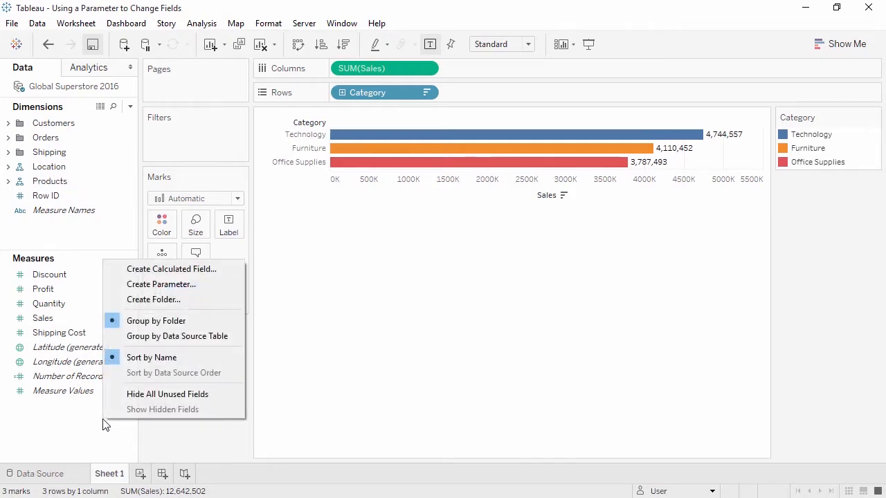
pyautogui.click(138, 288)
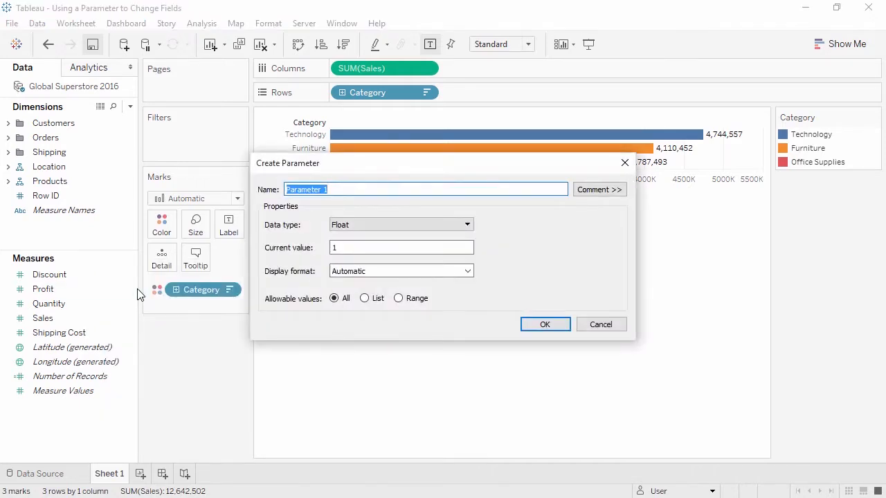
pyautogui.write('Sales or Profit?')
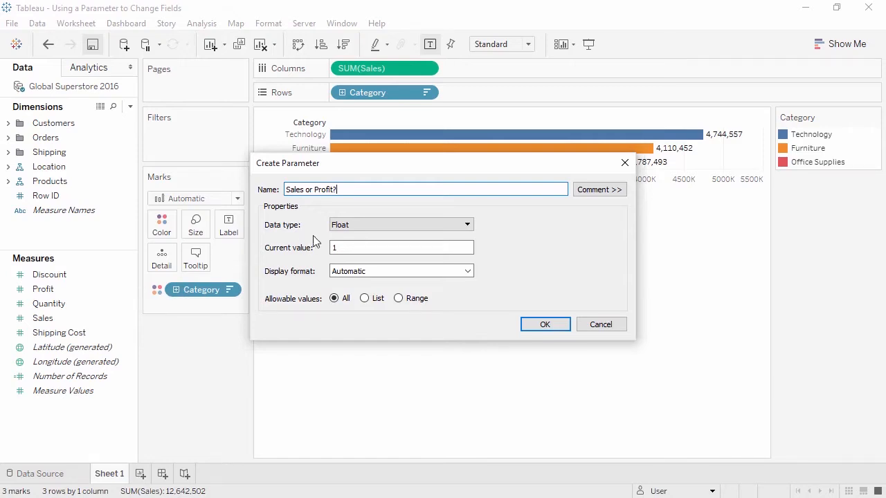
pyautogui.click(343, 226)
pyautogui.click(353, 260)
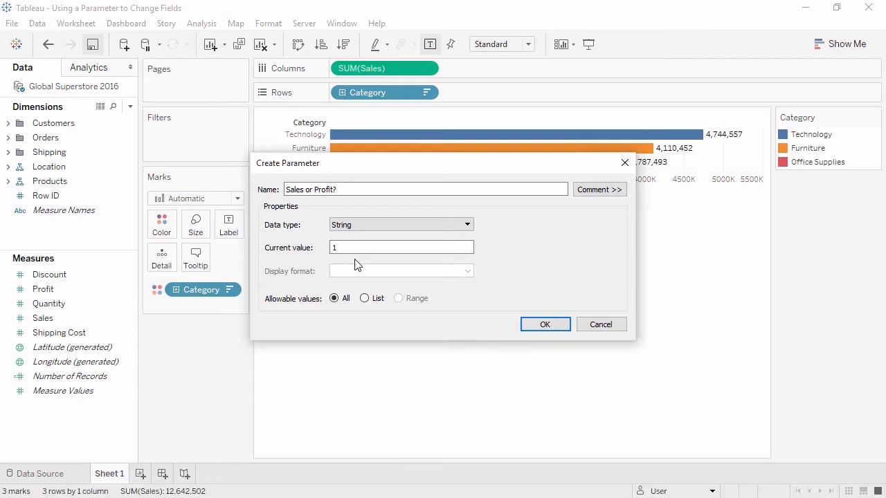
pyautogui.click(365, 299)
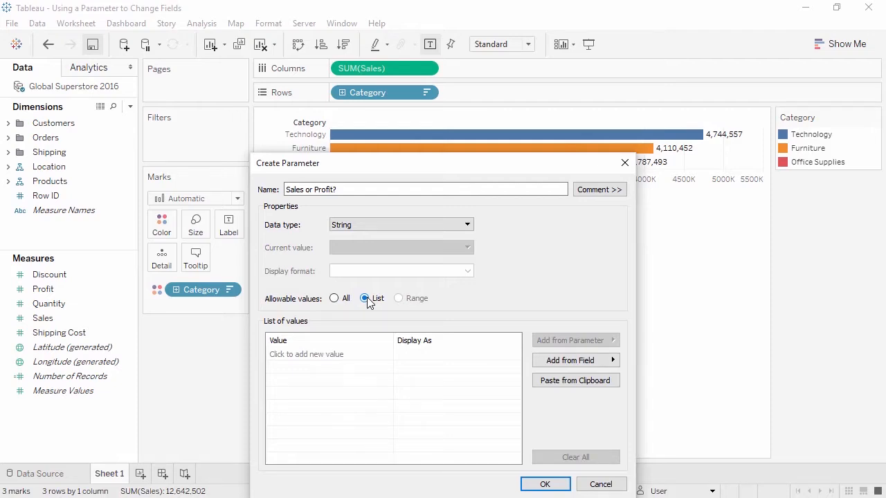
# Add Profit and Sales to the parameter's list of values and save the parameter.
pyautogui.click(350, 360)
pyautogui.write('Profit')
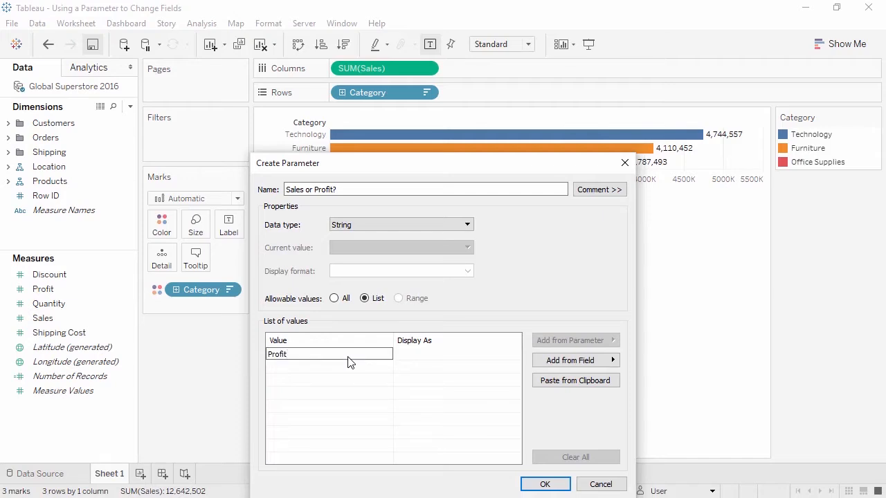
pyautogui.press('Return')
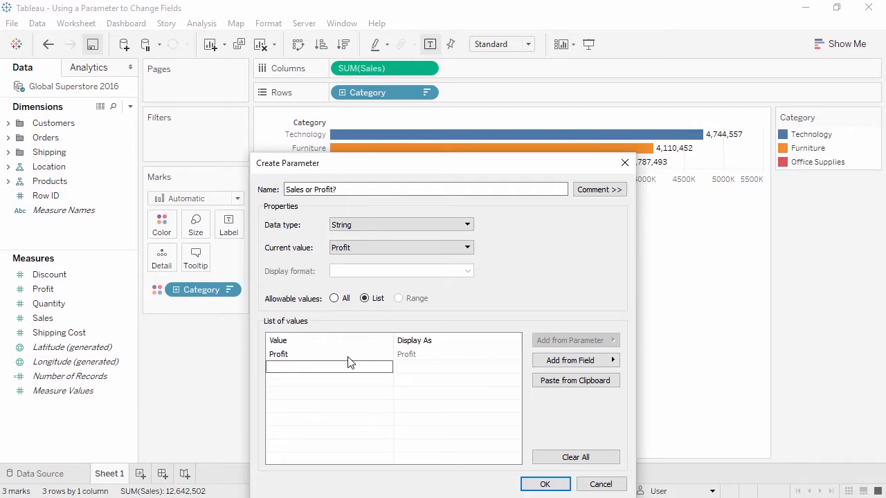
pyautogui.write('Sales')
pyautogui.press('Return')
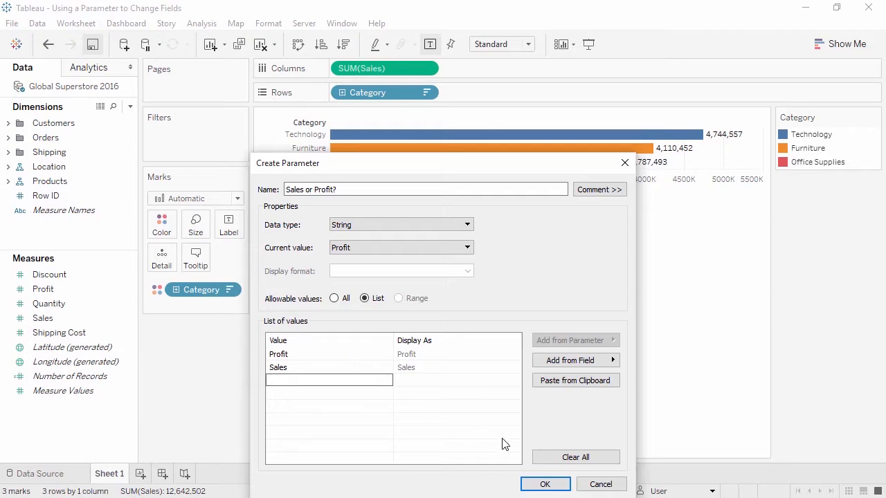
pyautogui.click(555, 487)
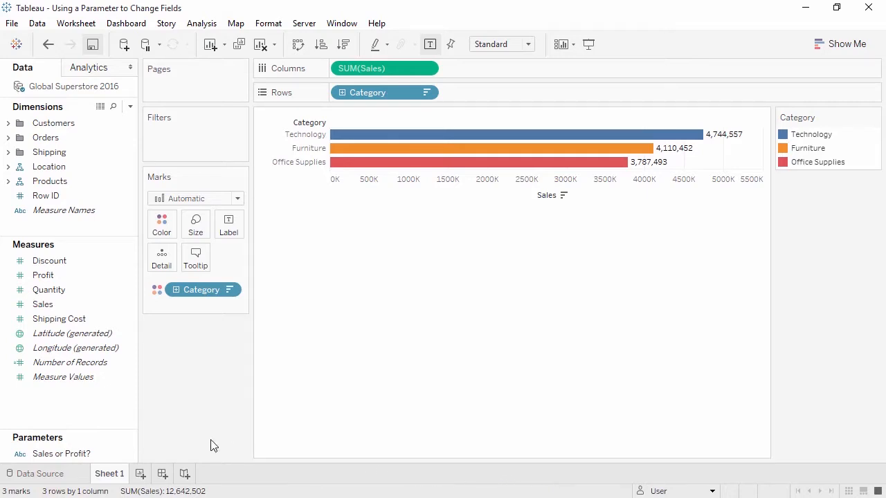
# Start a calculated field named "Sales or Profit" whose formula opens with CASE on the [Sales or Profit?] parameter.
pyautogui.rightClick(110, 415)
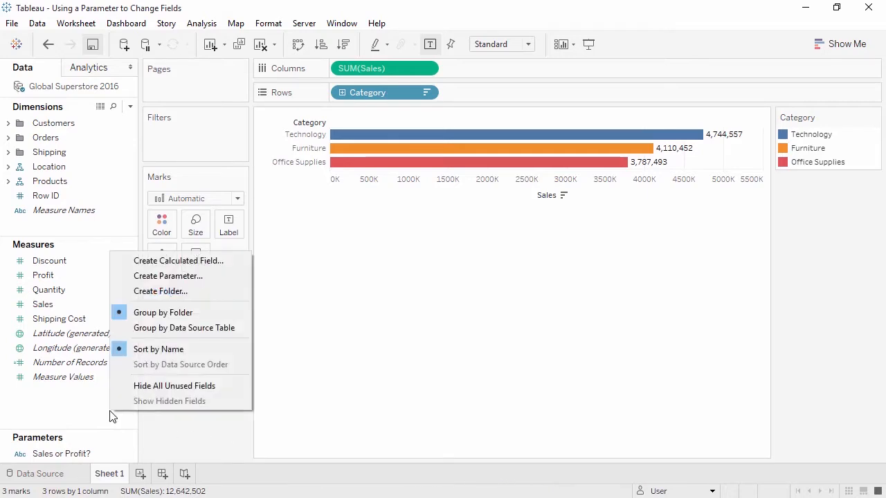
pyautogui.click(166, 263)
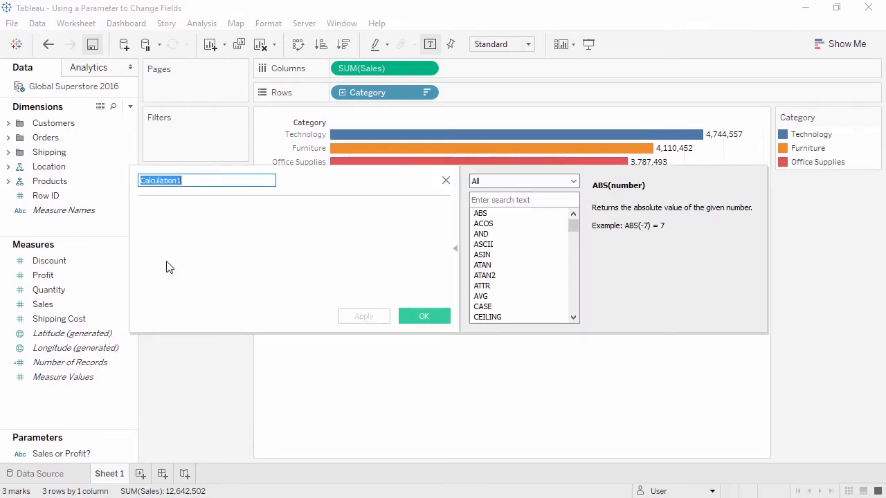
pyautogui.write('Sales or Profit')
pyautogui.press('Tab')
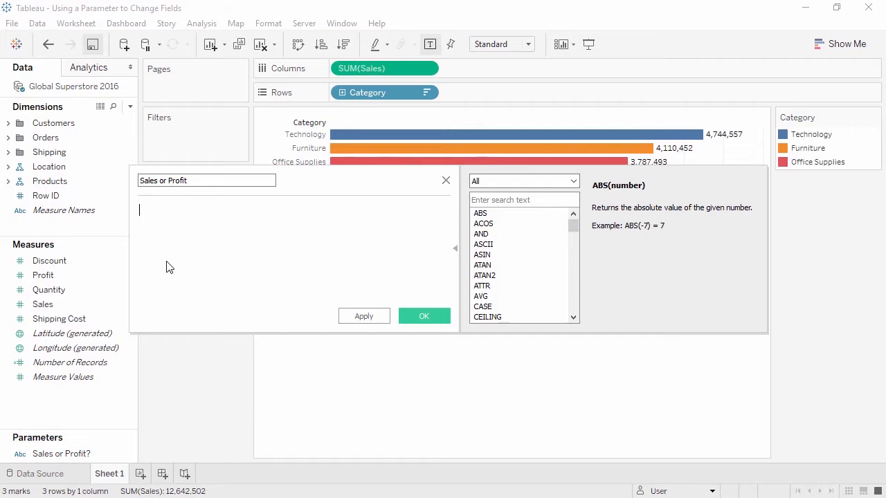
pyautogui.write('CASE')
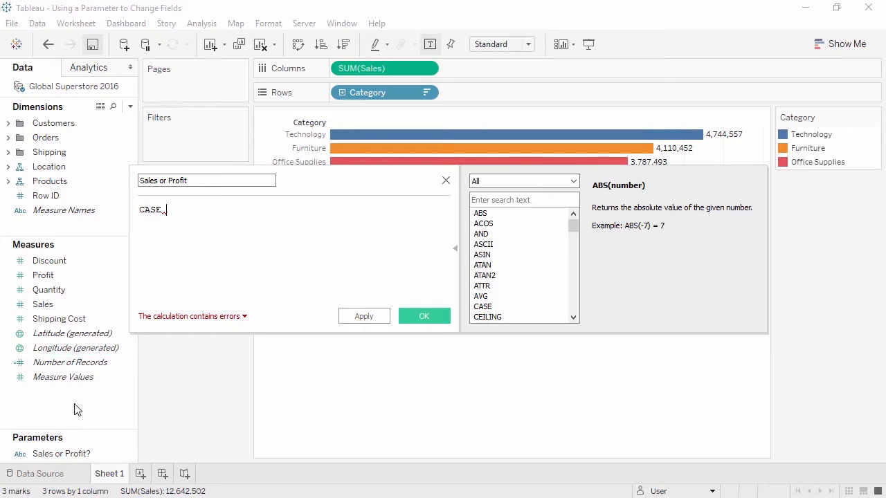
pyautogui.moveTo(63, 453); pyautogui.dragTo(274, 252)
# Add a WHEN "Profit" THEN [Profit] branch to the CASE formula.
pyautogui.press('Return')
pyautogui.write('WHEN ')
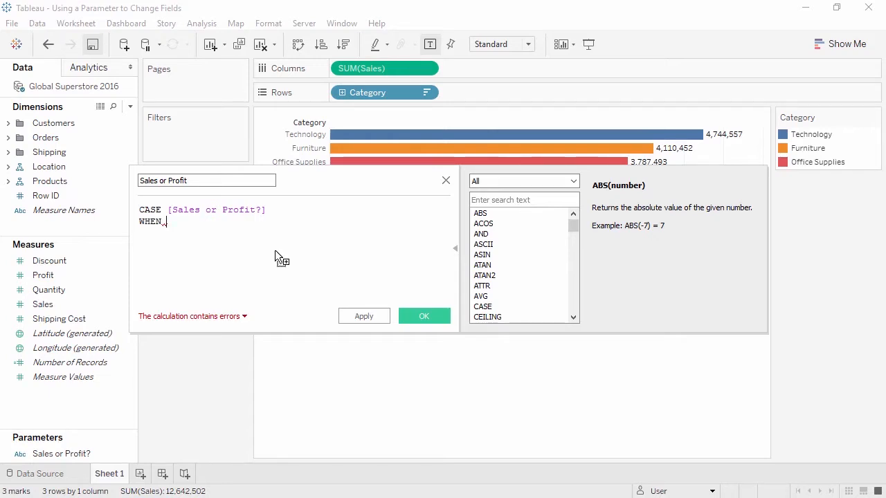
pyautogui.write('"Profit"')
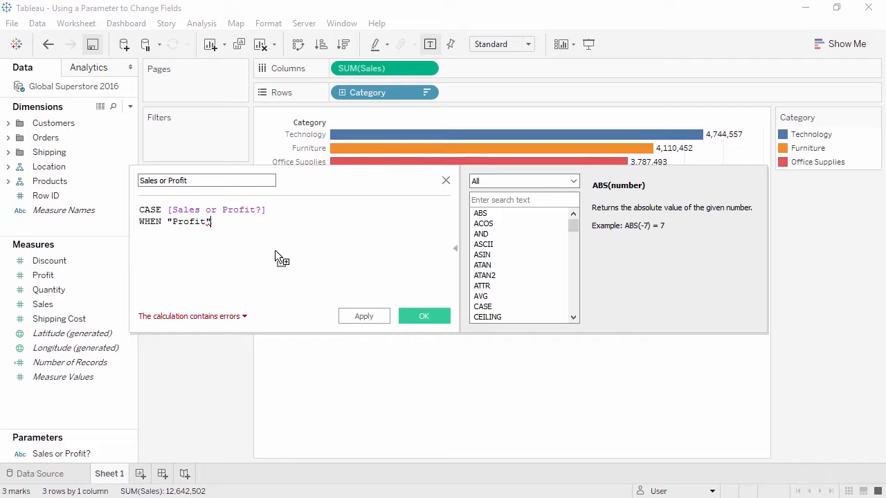
pyautogui.press('Return')
pyautogui.write('THEN')
pyautogui.moveTo(95, 276); pyautogui.dragTo(207, 244)
# Add a WHEN "Sales" THEN [Sales] branch and close the CASE formula with END.
pyautogui.press('Return')
pyautogui.write('WHEN "Sales" ')
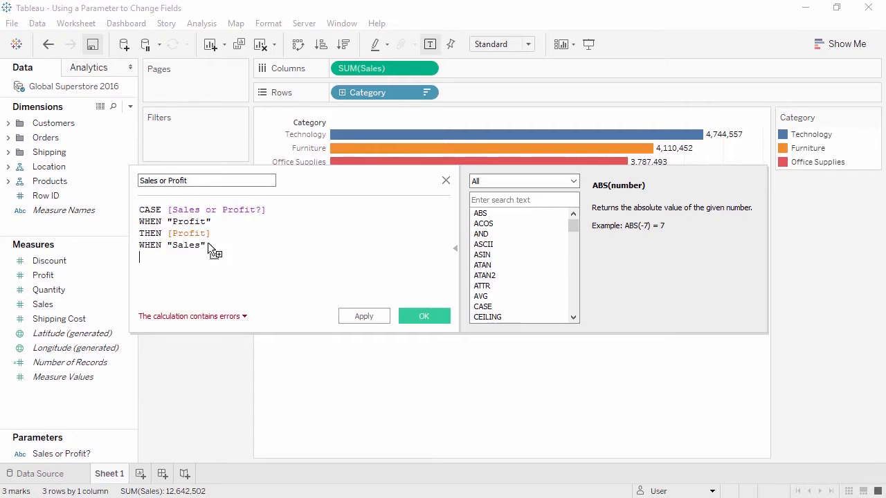
pyautogui.write('THEN')
pyautogui.moveTo(103, 304); pyautogui.dragTo(228, 290)
pyautogui.press('Return')
pyautogui.write('END')
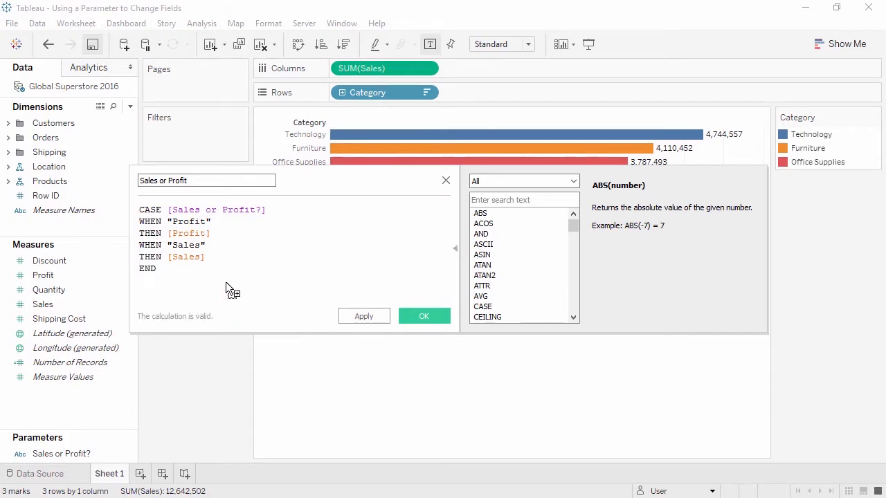
# Pull each THEN clause up onto its WHEN line and save the Sales or Profit calculation.
pyautogui.click(247, 221)
pyautogui.press('Delete')
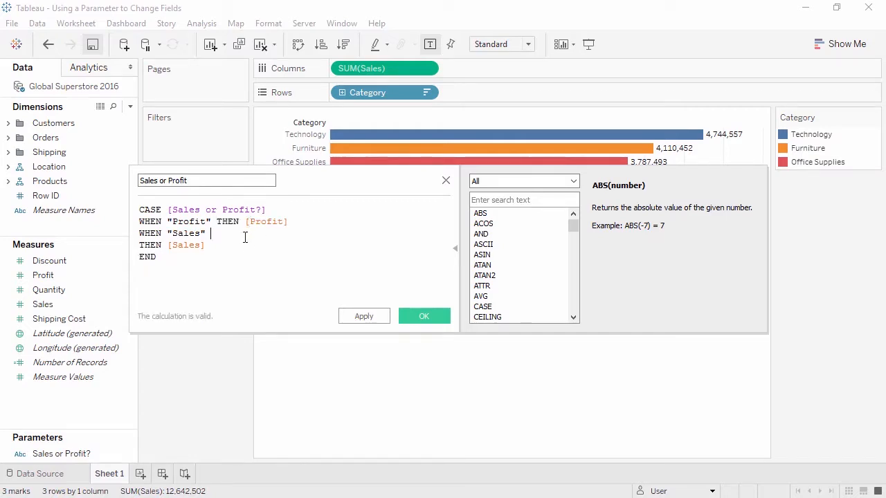
pyautogui.press('Delete')
pyautogui.click(408, 317)
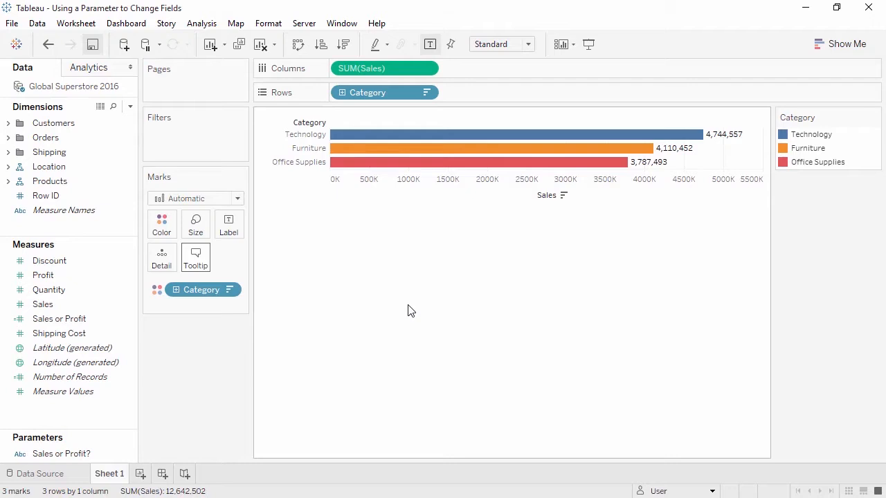
# Replace SUM(Sales) on Columns with the Sales or Profit calculated field and show the "Sales or Profit?" parameter control.
pyautogui.moveTo(424, 67); pyautogui.dragTo(234, 348)
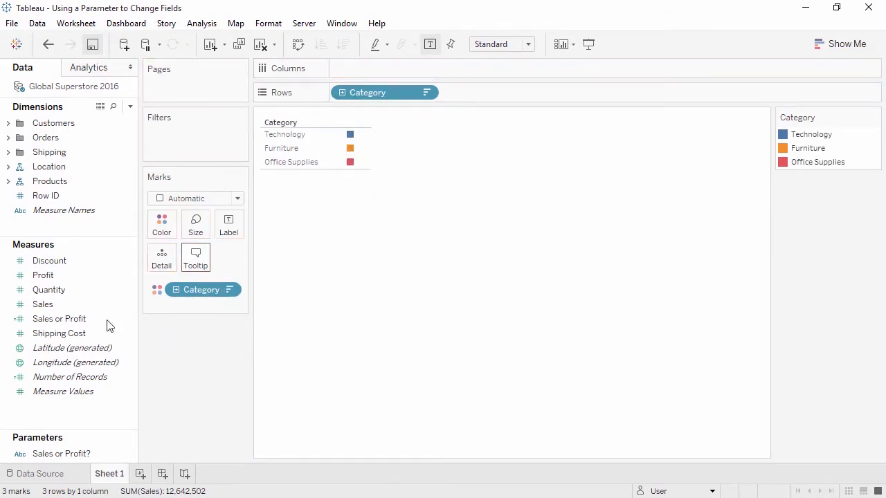
pyautogui.moveTo(91, 319); pyautogui.dragTo(370, 75)
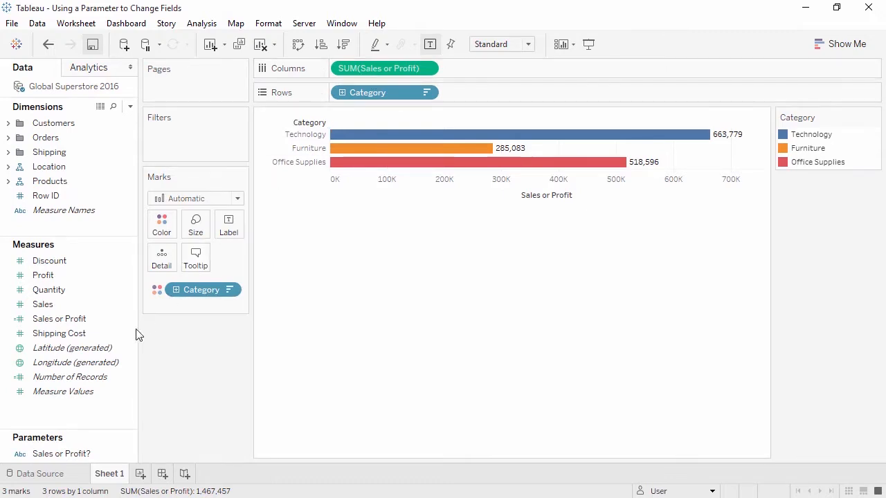
pyautogui.click(65, 455)
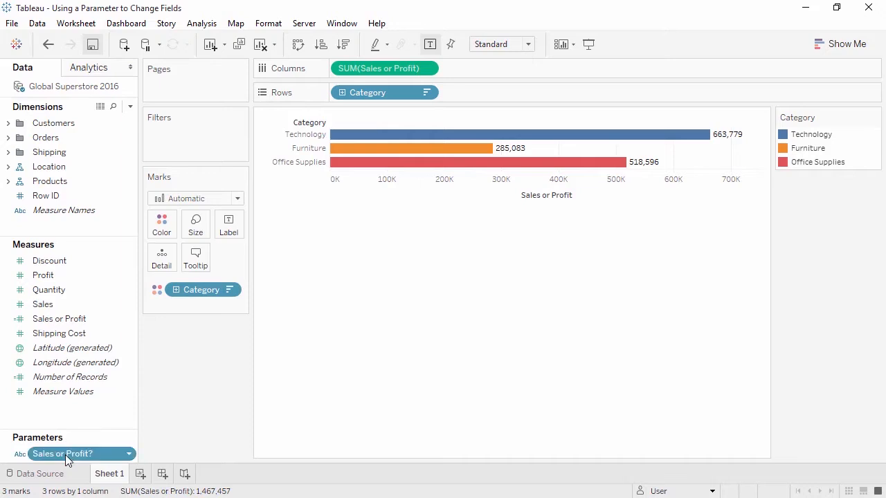
pyautogui.rightClick(65, 454)
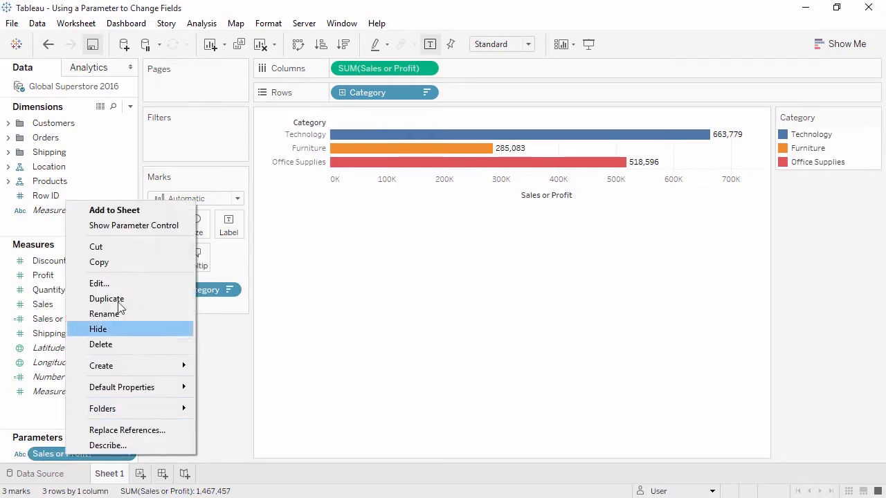
pyautogui.click(131, 229)
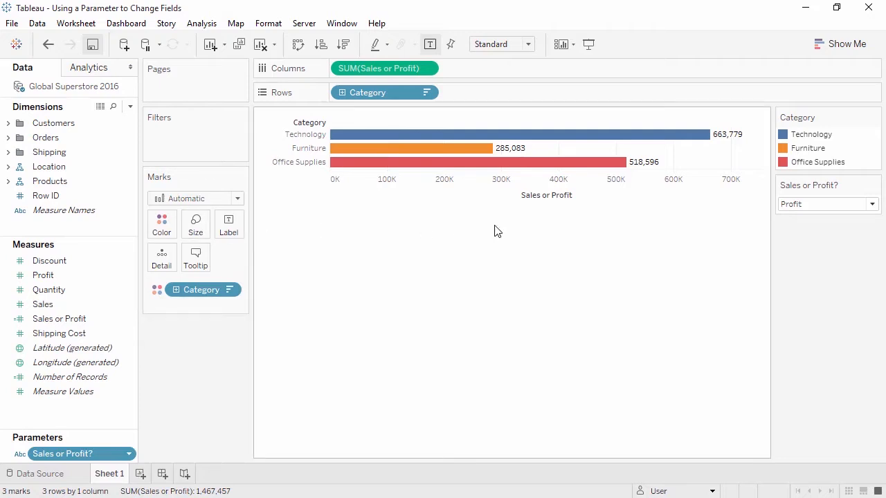
# Test the parameter control by switching the chart to Sales and back to Profit.
pyautogui.click(872, 206)
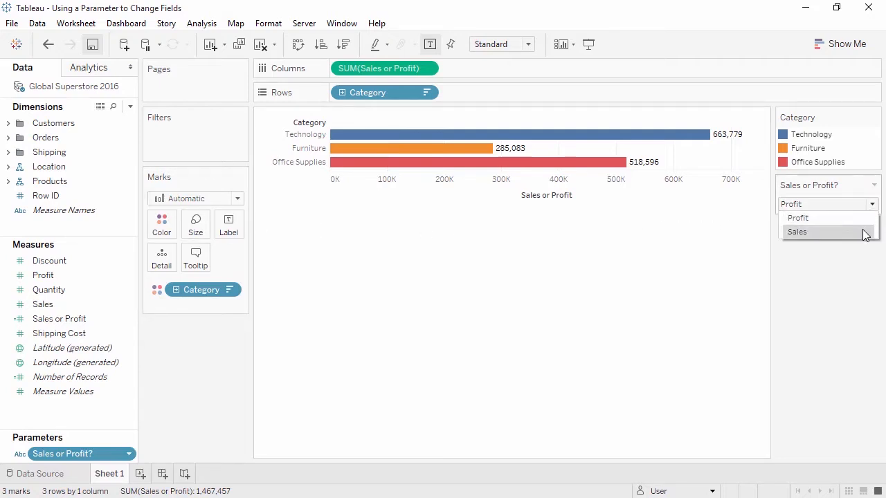
pyautogui.click(863, 231)
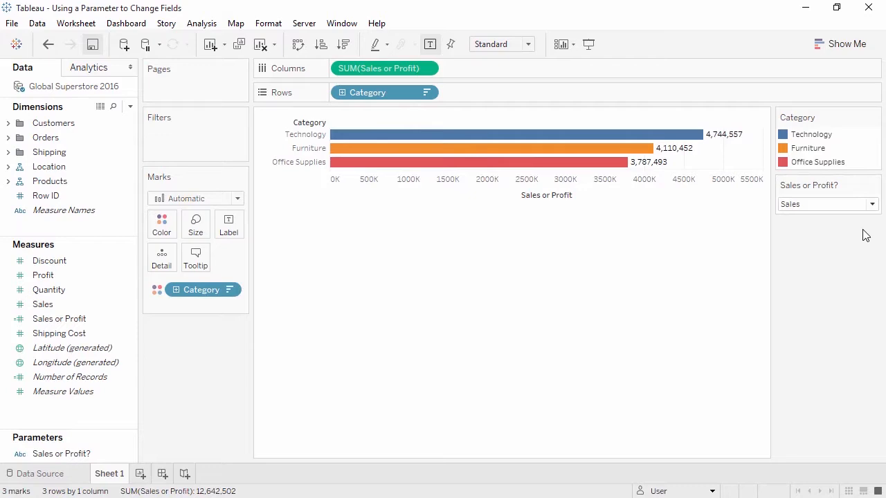
pyautogui.click(871, 205)
pyautogui.click(867, 218)
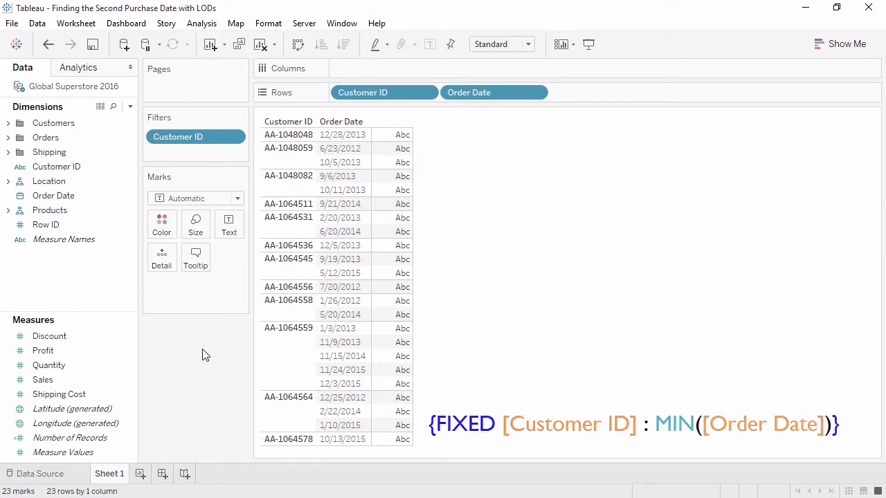
# Start a new calculated field named "First Order Date" in the second purchase date workbook.
pyautogui.rightClick(109, 295)
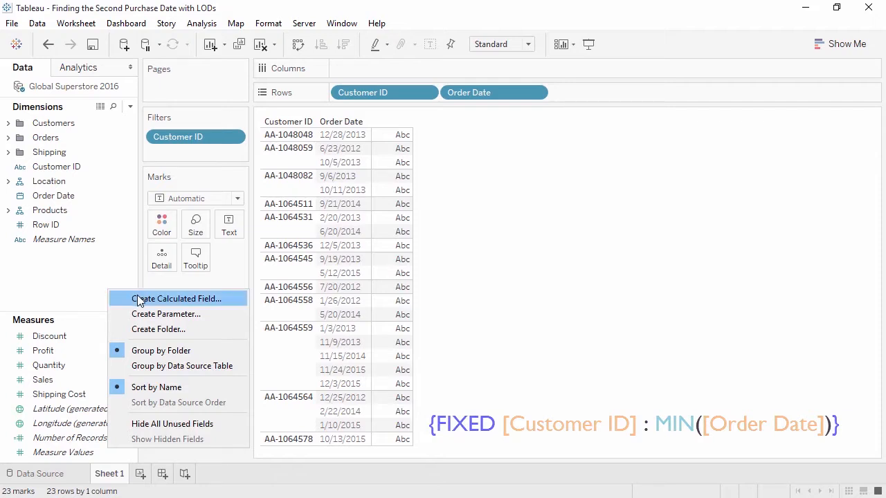
pyautogui.click(137, 298)
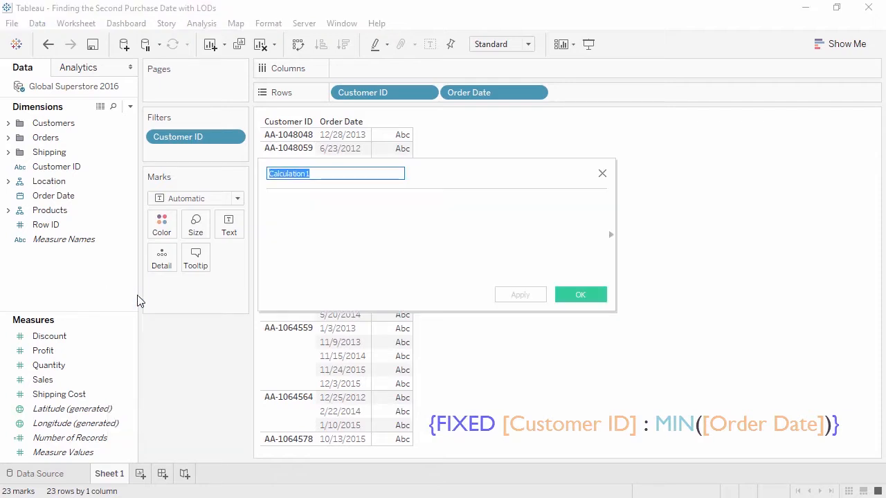
pyautogui.write('First Order Date')
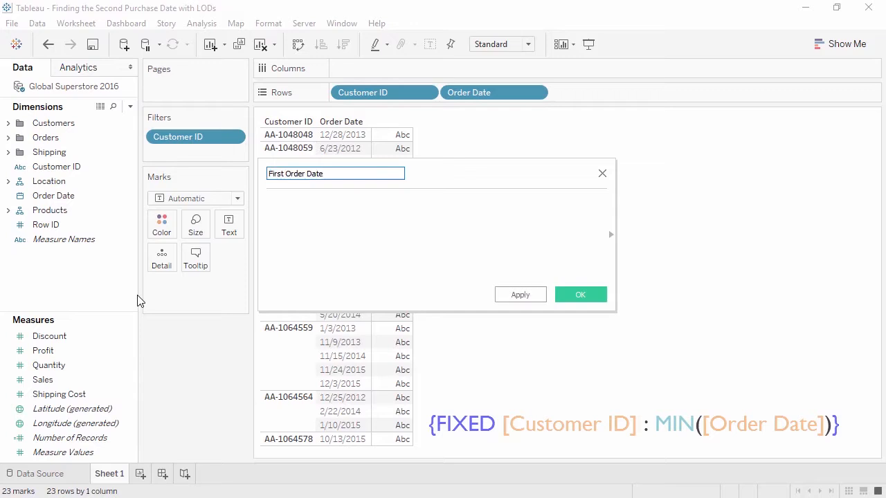
# Enter the formula {FIXED [Customer ID] : MIN([Order Date])} for First Order Date and save the field.
pyautogui.click(297, 240)
pyautogui.write('{FIXED')
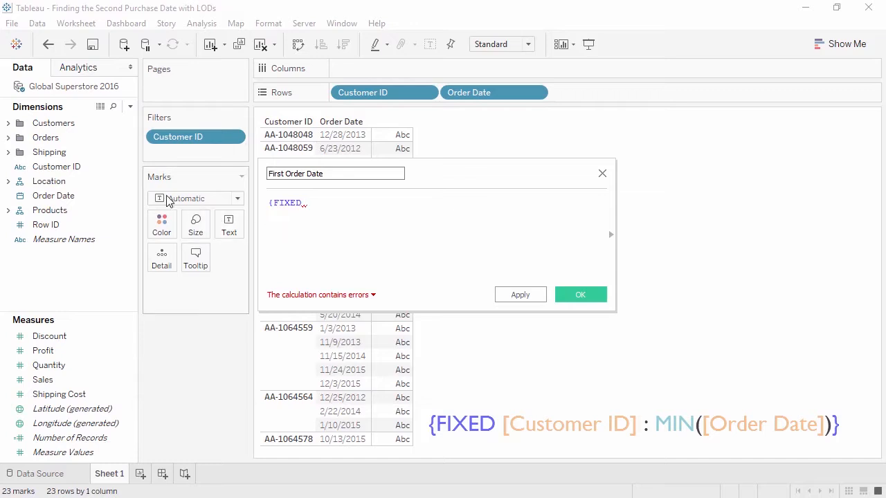
pyautogui.moveTo(62, 167); pyautogui.dragTo(351, 218)
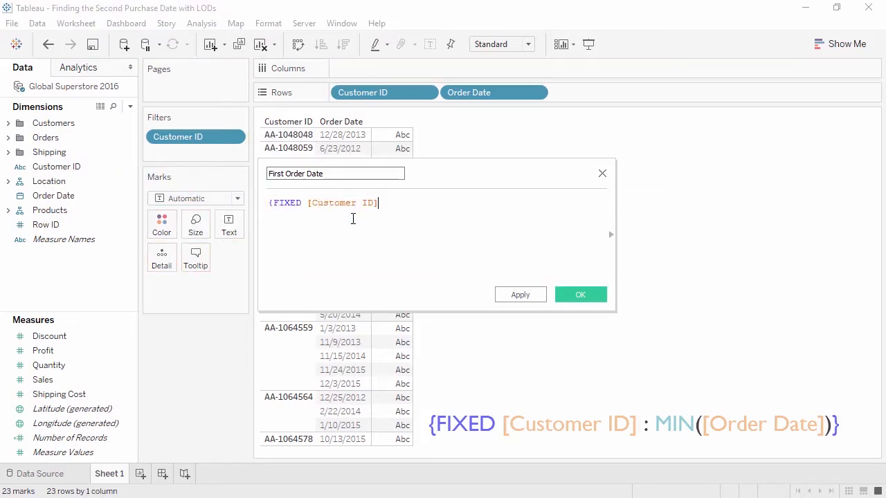
pyautogui.write(': MIN(')
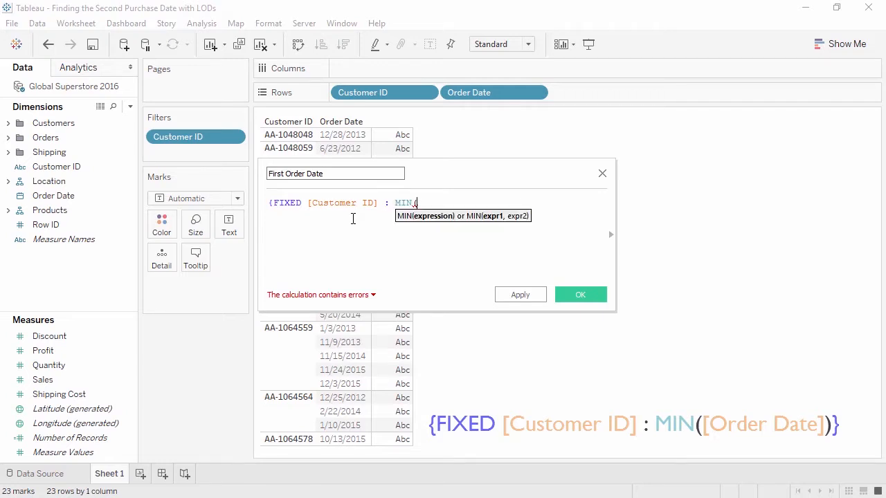
pyautogui.click(104, 200)
pyautogui.moveTo(106, 201); pyautogui.dragTo(510, 229)
pyautogui.write(')}')
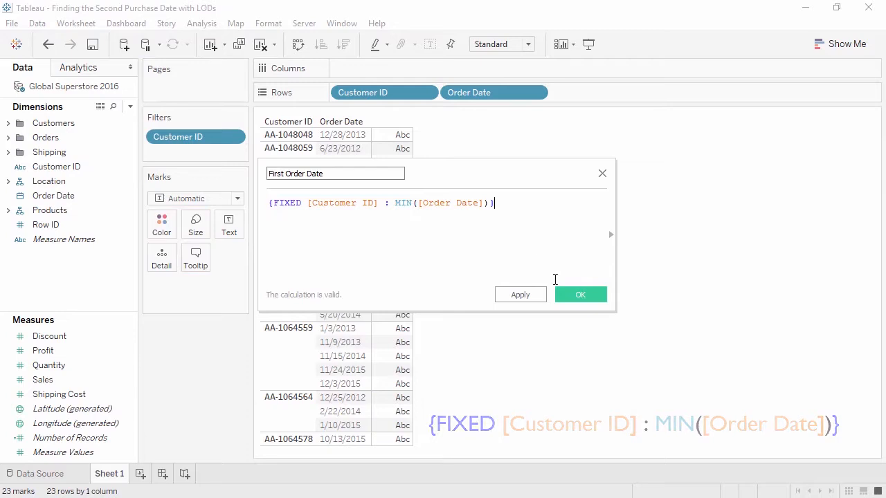
pyautogui.click(576, 295)
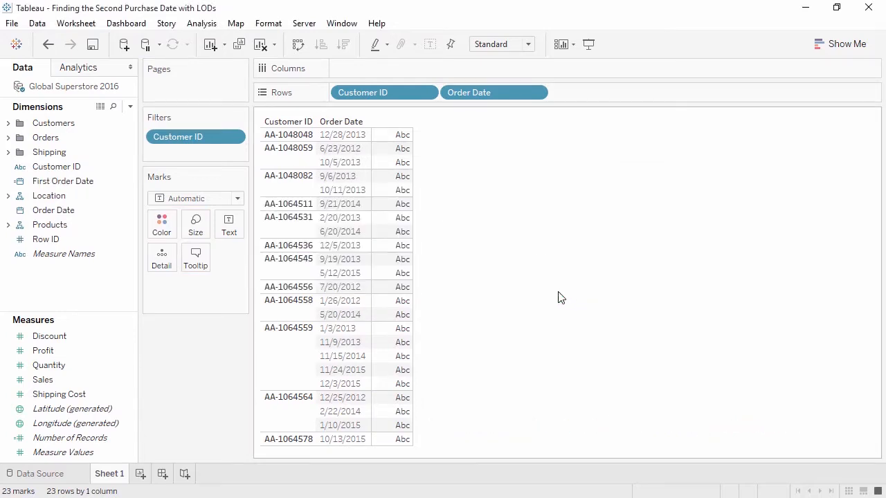
# Add First Order Date to Rows after Order Date and show it as a discrete exact date.
pyautogui.click(108, 183)
pyautogui.moveTo(107, 183); pyautogui.dragTo(621, 92)
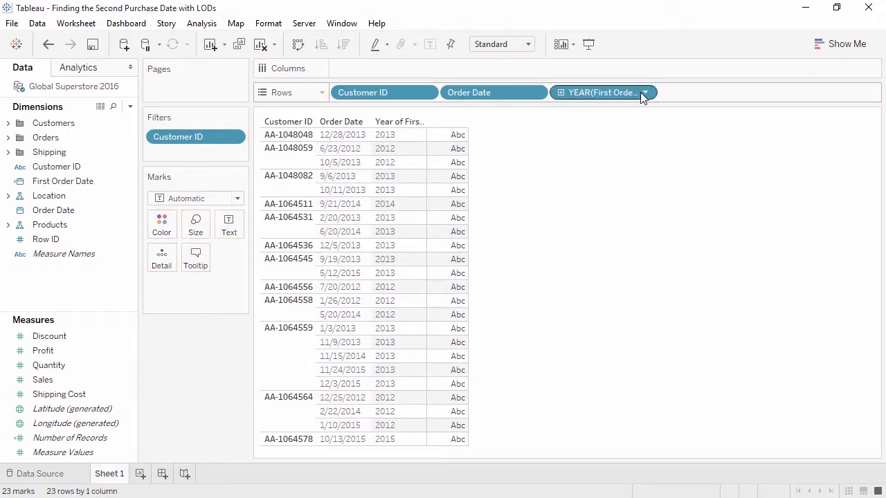
pyautogui.click(648, 93)
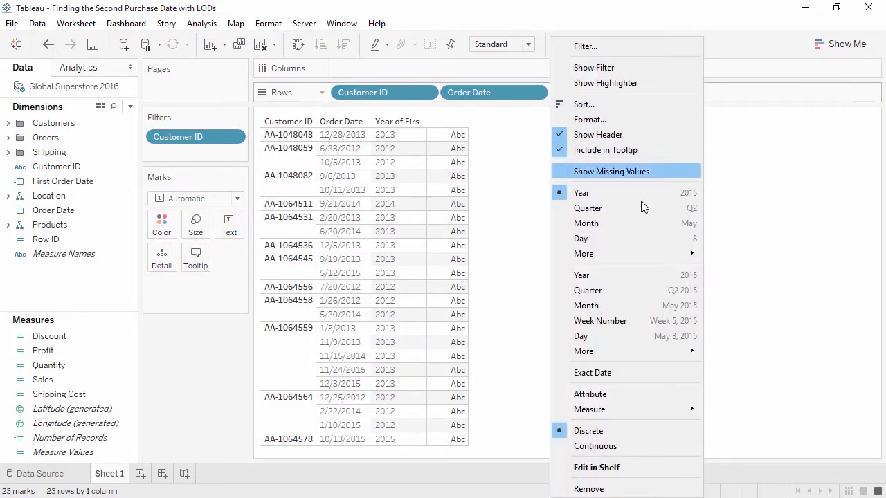
pyautogui.click(635, 373)
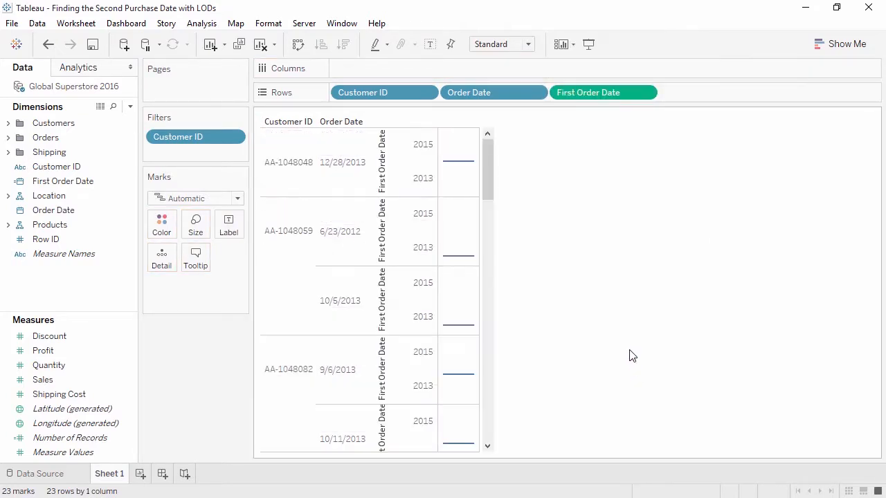
pyautogui.click(647, 93)
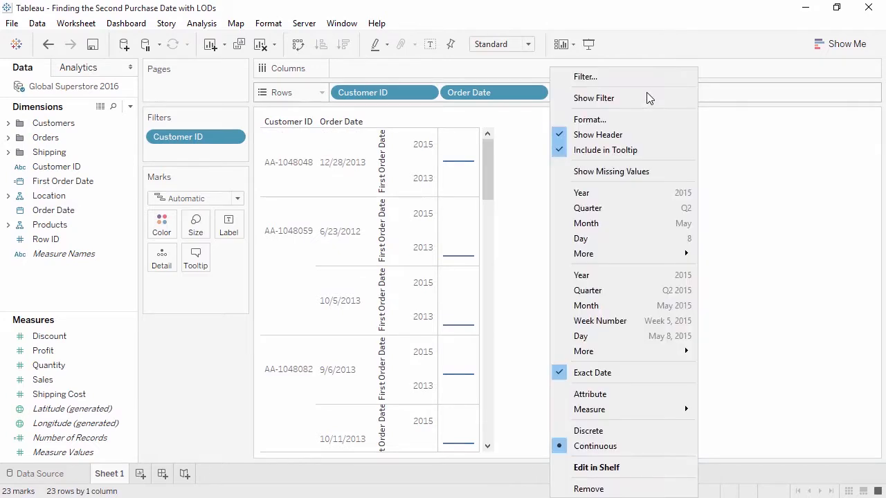
pyautogui.click(649, 430)
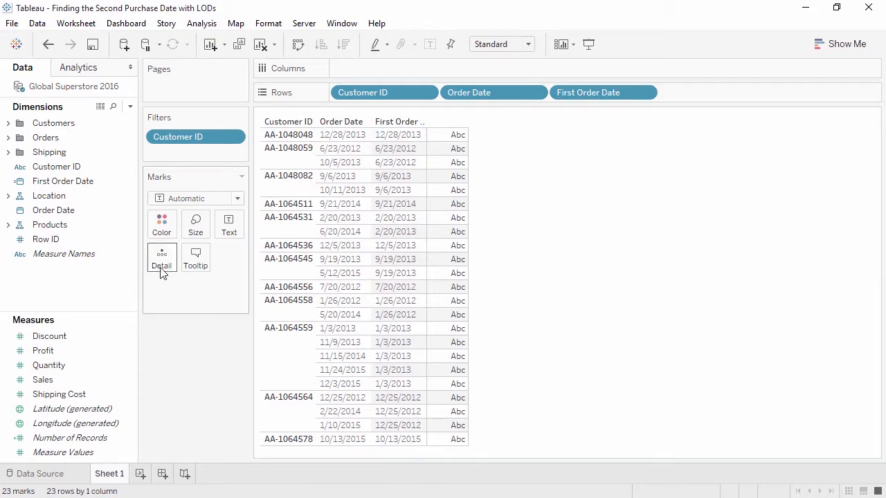
# Create a calculated field with the formula IF [Order Date] > [First Order Date] THEN [Order Date] END.
pyautogui.rightClick(119, 289)
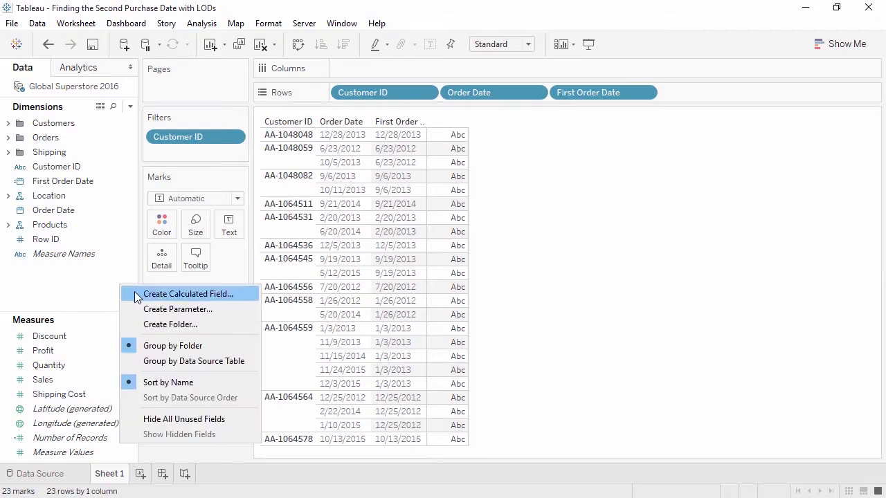
pyautogui.click(130, 293)
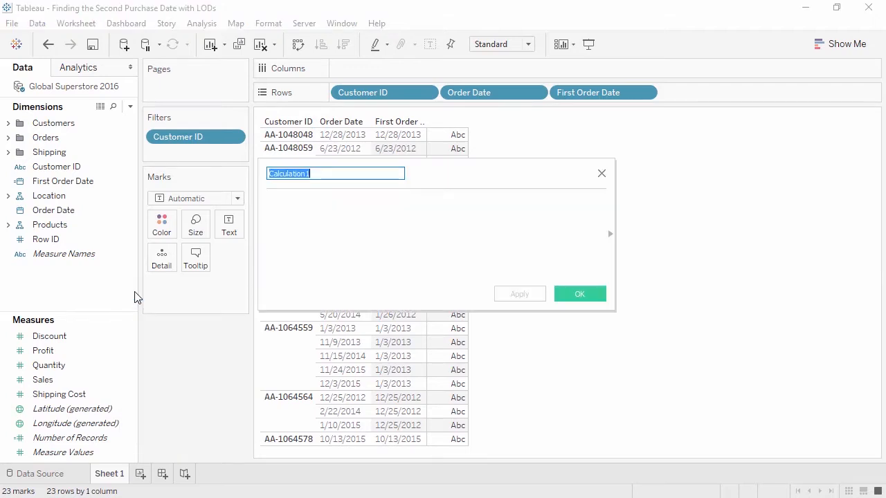
pyautogui.click(334, 253)
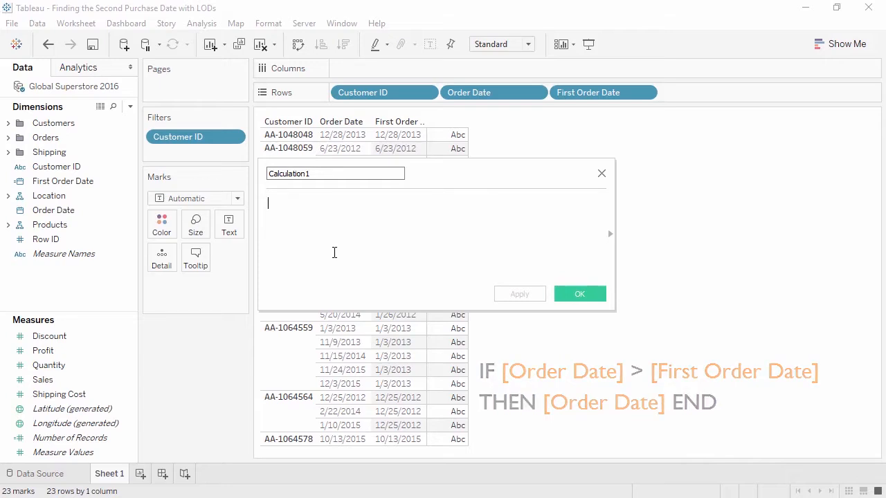
pyautogui.write('IF')
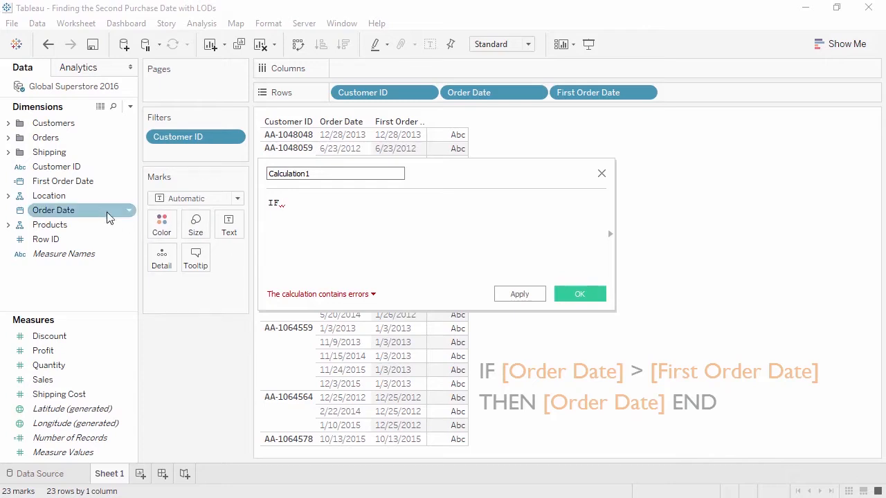
pyautogui.moveTo(109, 212); pyautogui.dragTo(343, 208)
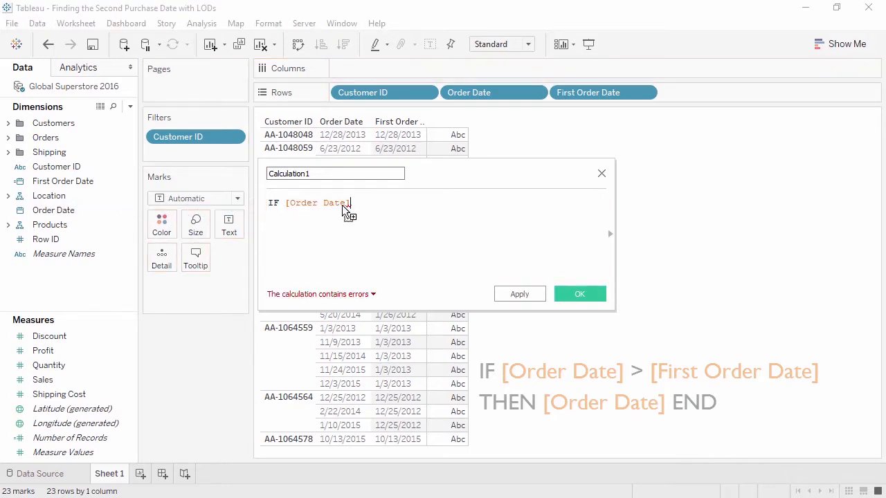
pyautogui.write('>')
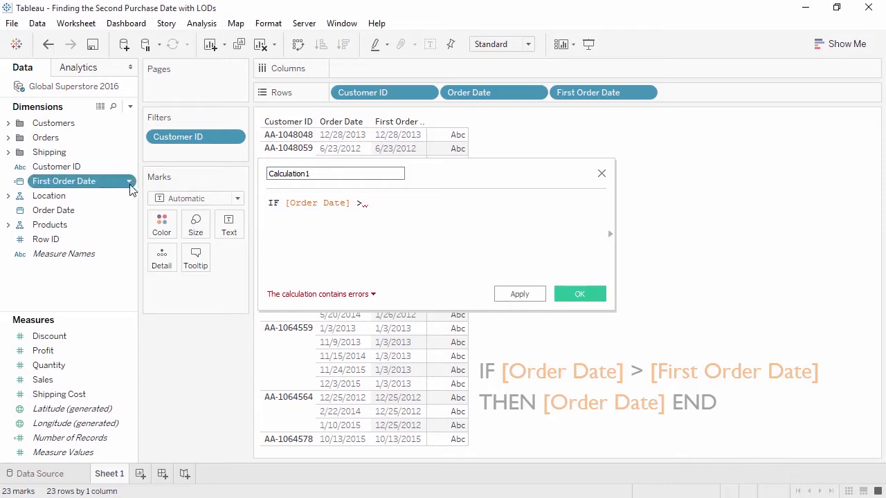
pyautogui.moveTo(131, 181); pyautogui.dragTo(469, 224)
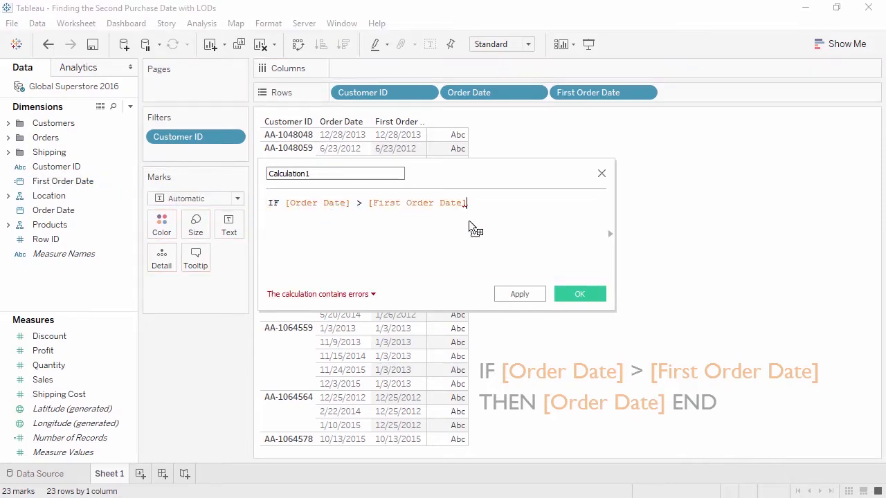
pyautogui.write('THEN')
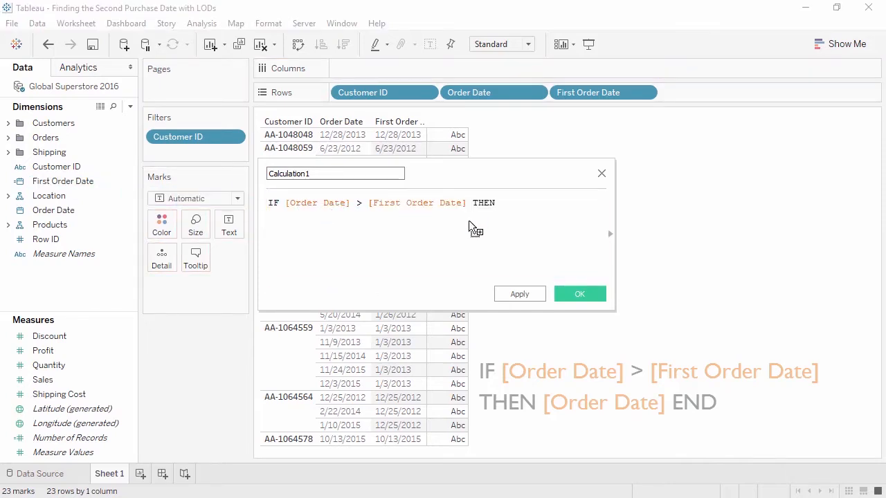
pyautogui.moveTo(108, 209); pyautogui.dragTo(543, 223)
pyautogui.write('END')
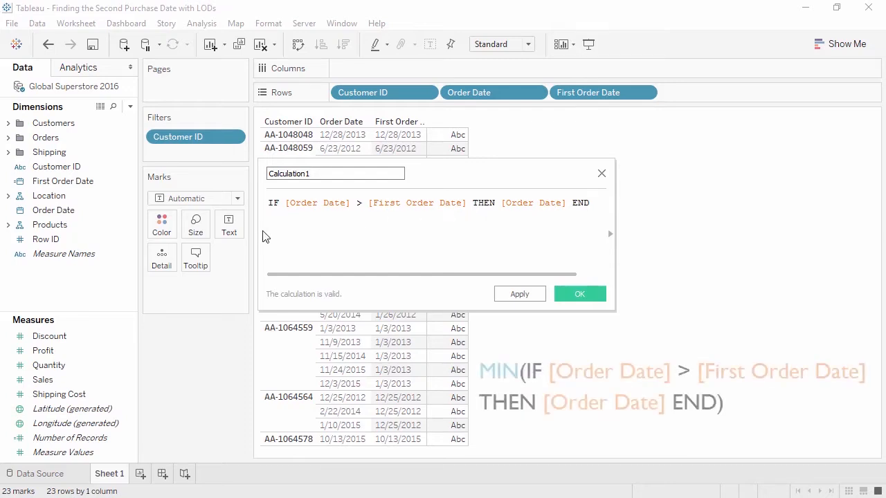
# Widen the calculation editor and wrap the whole IF expression in MIN( ).
pyautogui.moveTo(258, 234); pyautogui.dragTo(138, 232)
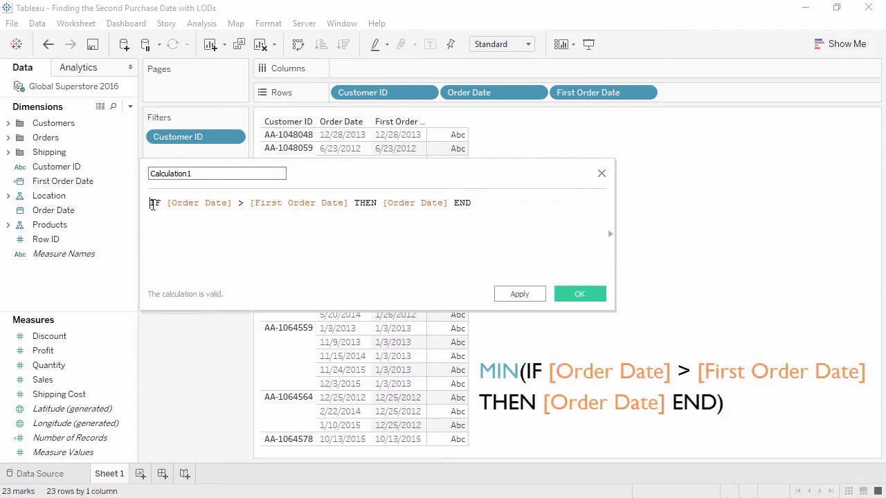
pyautogui.write('MIN(')
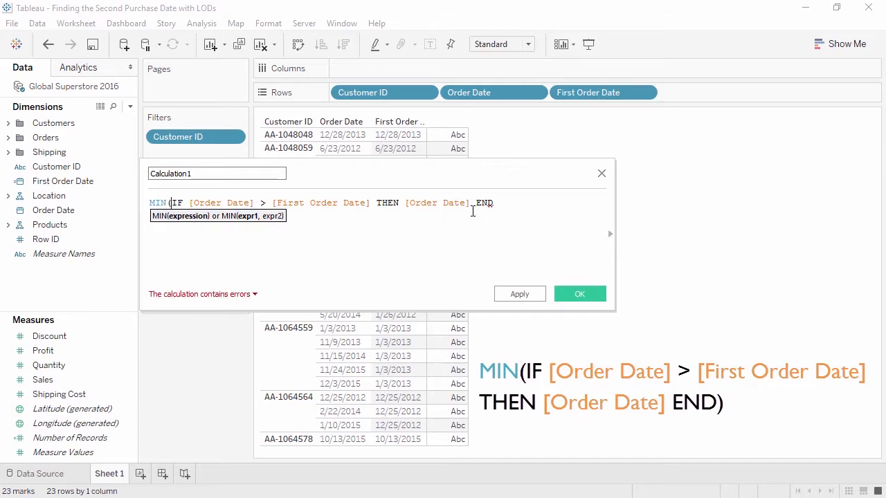
pyautogui.write(')')
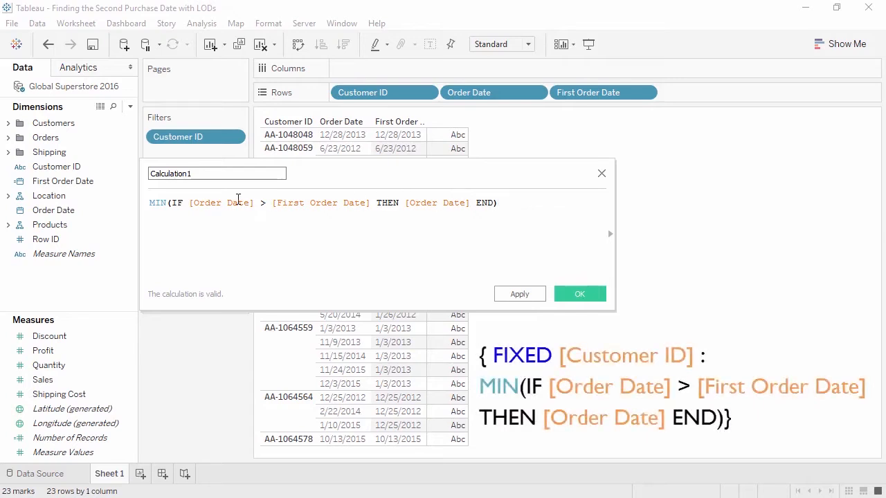
# Enclose the MIN expression in a level of detail calculation: { FIXED [Customer ID] : MIN(...)}.
pyautogui.click(151, 207)
pyautogui.write('{ FIXED')
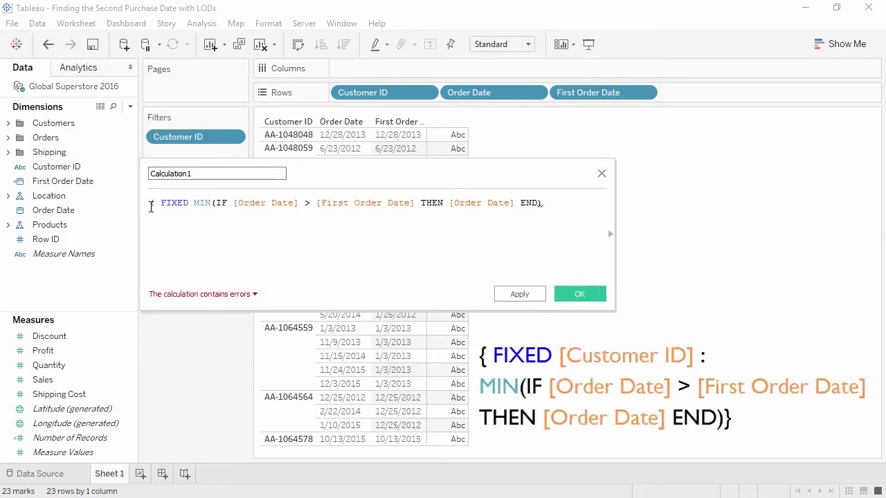
pyautogui.click(97, 171)
pyautogui.moveTo(97, 173); pyautogui.dragTo(195, 203)
pyautogui.write(':')
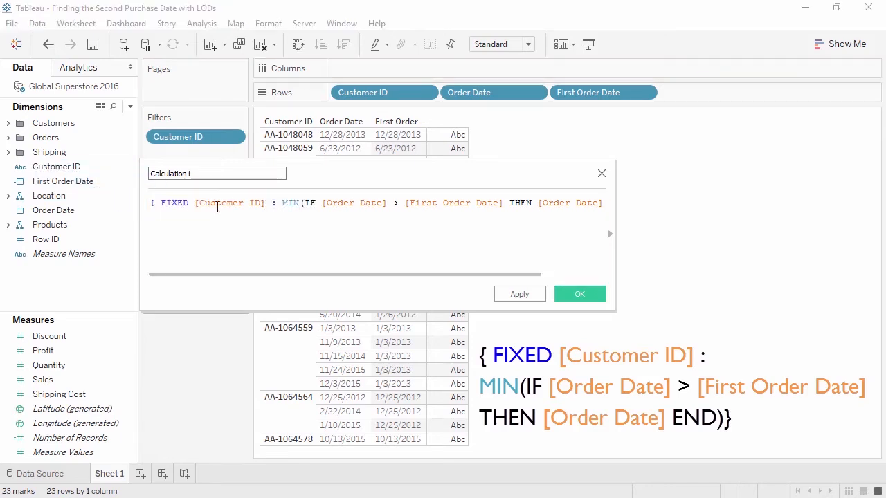
pyautogui.moveTo(613, 204); pyautogui.dragTo(691, 205)
pyautogui.click(661, 206)
pyautogui.write('}')
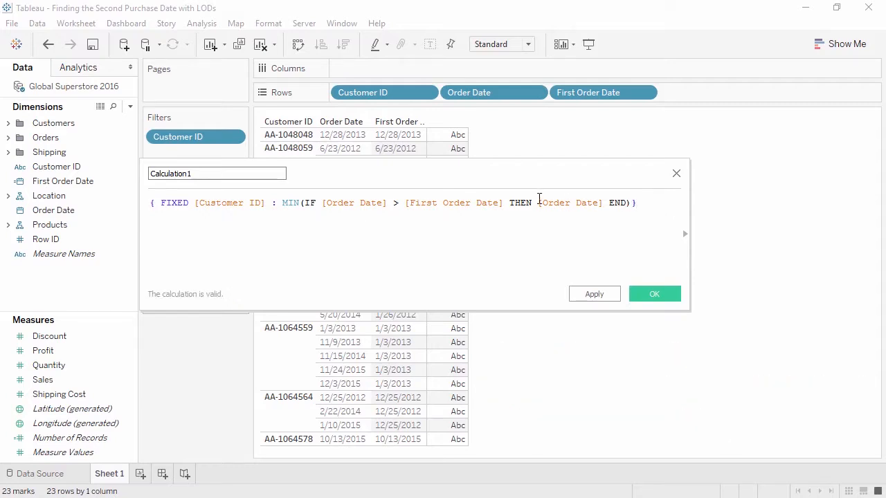
# Name the calculated field "Second Order Date" and save it.
pyautogui.click(222, 174)
pyautogui.moveTo(223, 173); pyautogui.dragTo(134, 172)
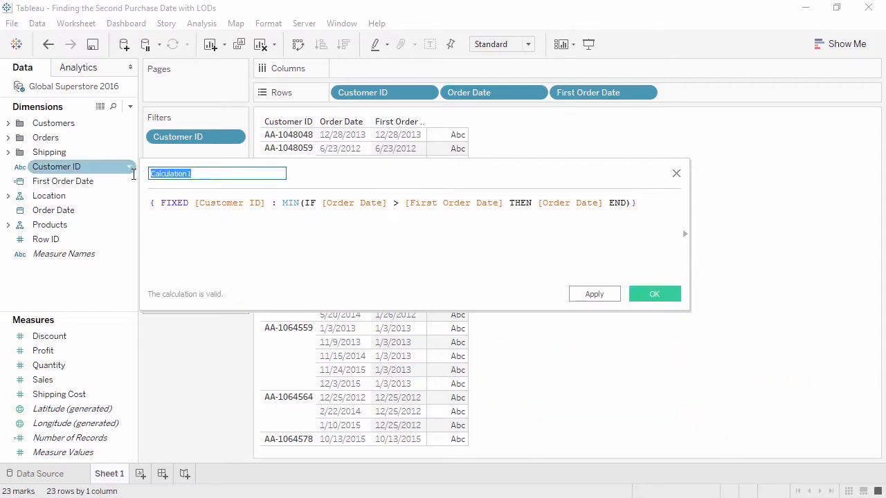
pyautogui.write('Second Order Date')
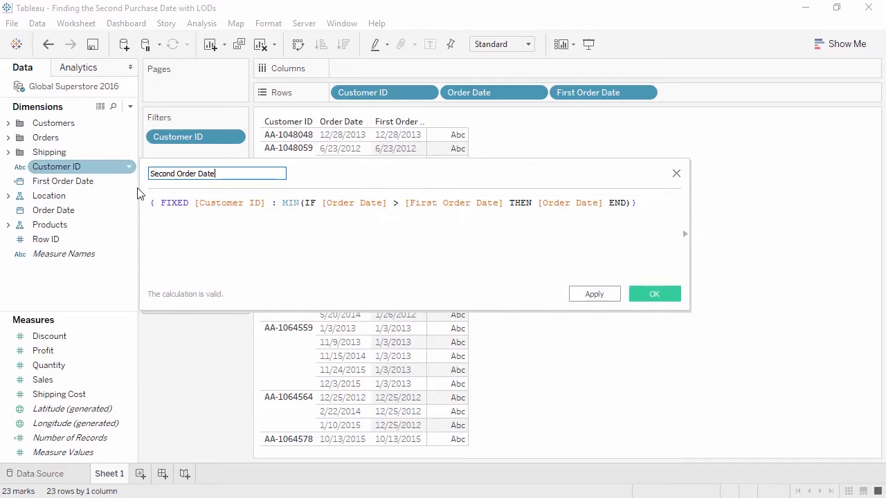
pyautogui.click(661, 295)
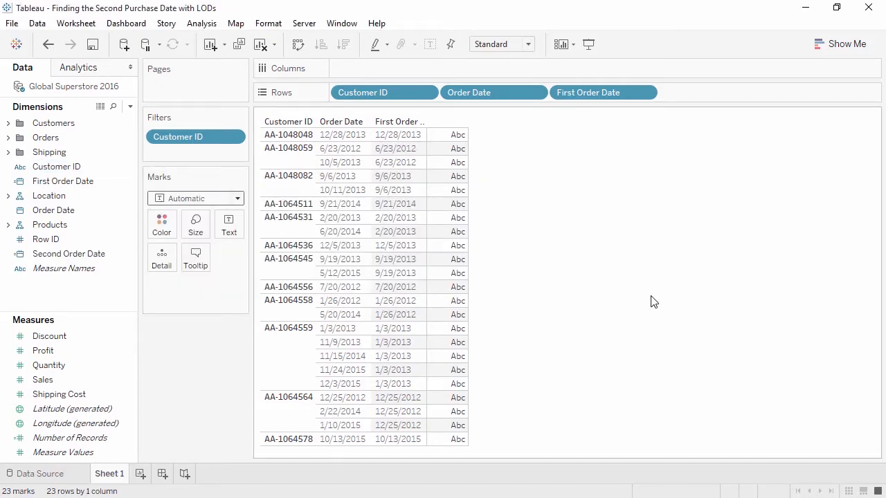
# Add Second Order Date to Rows after First Order Date and show it as a discrete exact date.
pyautogui.moveTo(73, 255); pyautogui.dragTo(738, 98)
pyautogui.click(756, 93)
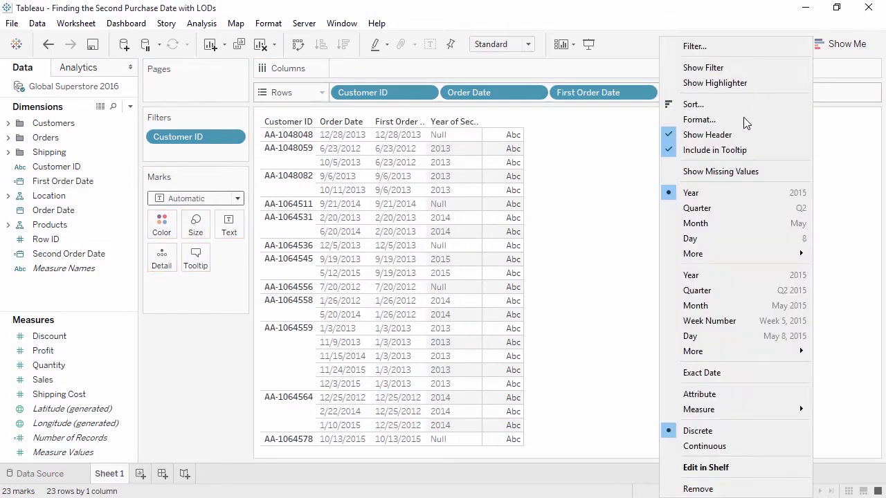
pyautogui.click(725, 373)
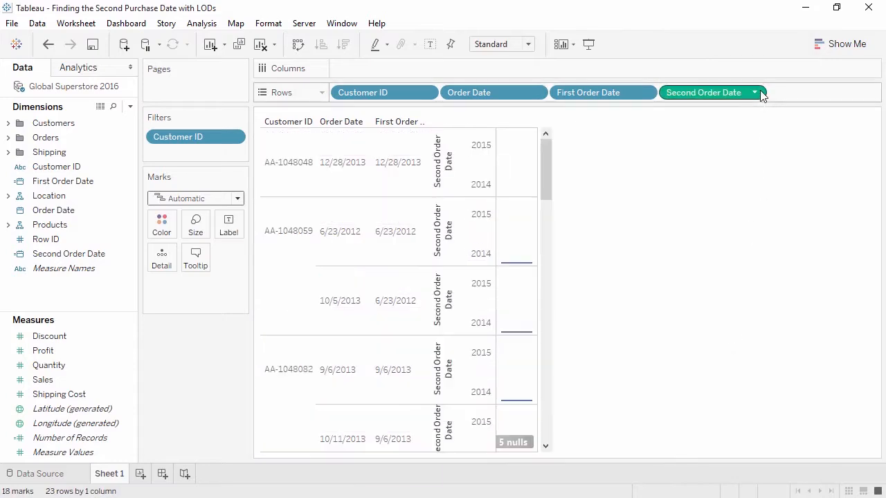
pyautogui.click(754, 93)
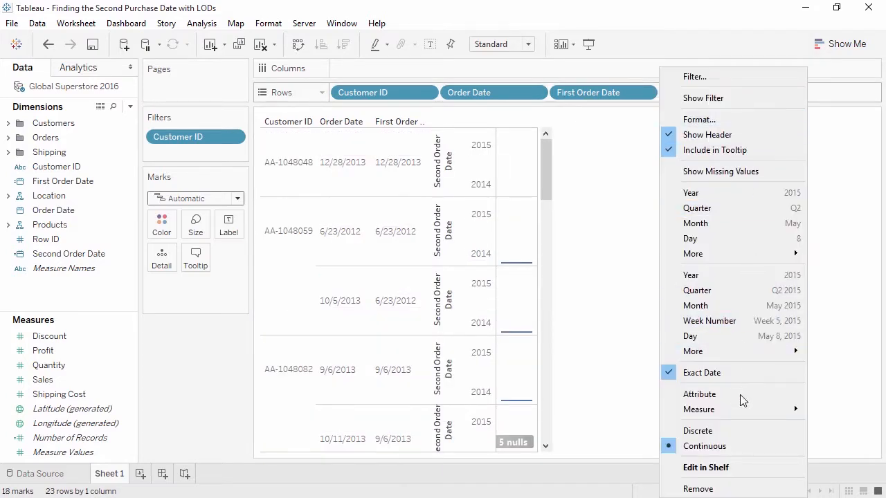
pyautogui.click(736, 430)
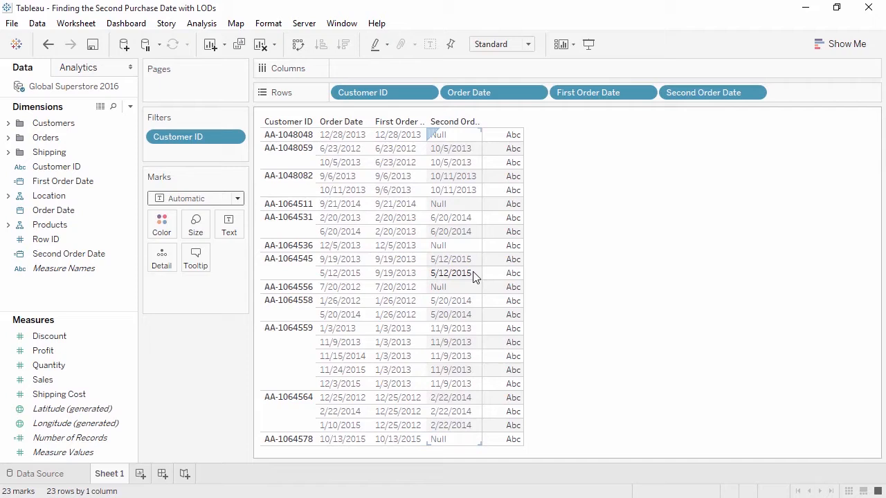
# Start a new calculated field named "Months to Second Purchase".
pyautogui.rightClick(119, 304)
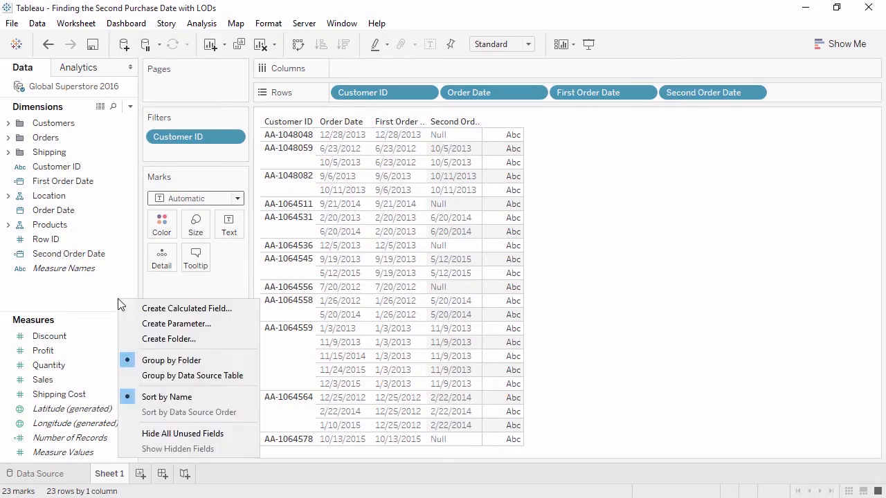
pyautogui.click(132, 309)
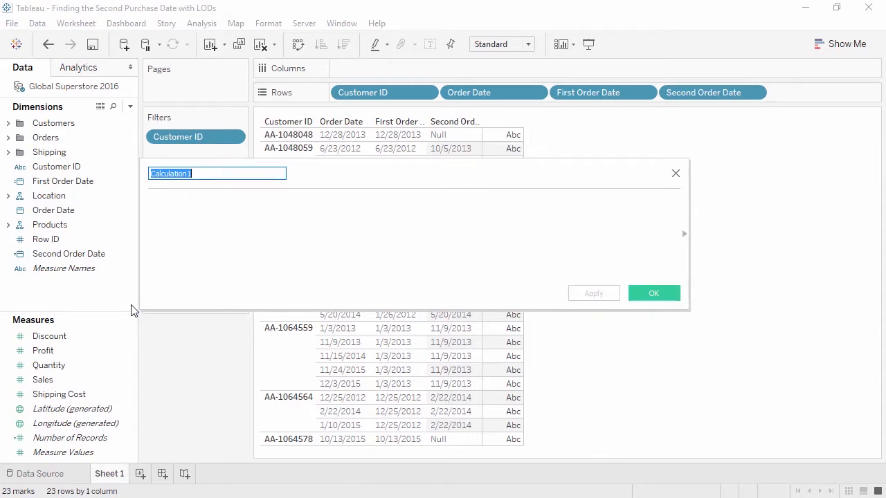
pyautogui.write('Months to Second Purchase')
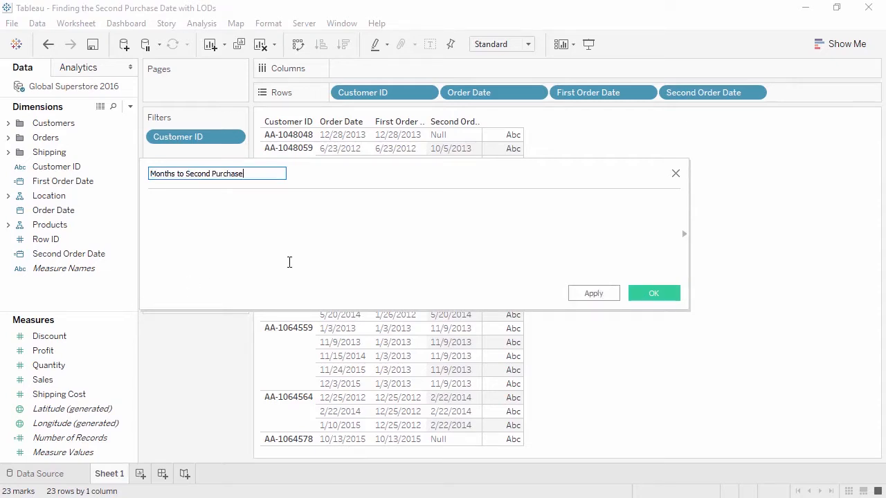
pyautogui.click(395, 259)
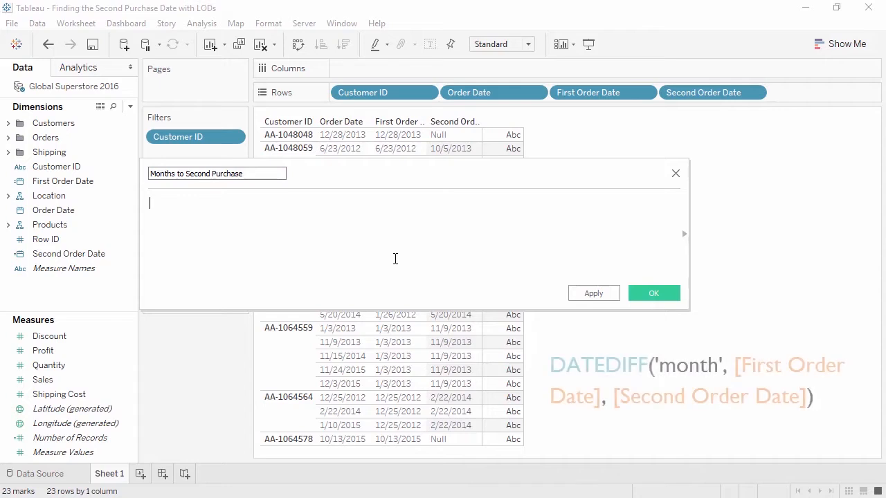
# Define the Months to Second Purchase formula as DATEDIFF('month',[First Order Date],[Second Order Date]).
pyautogui.write('DATEDIFF(')
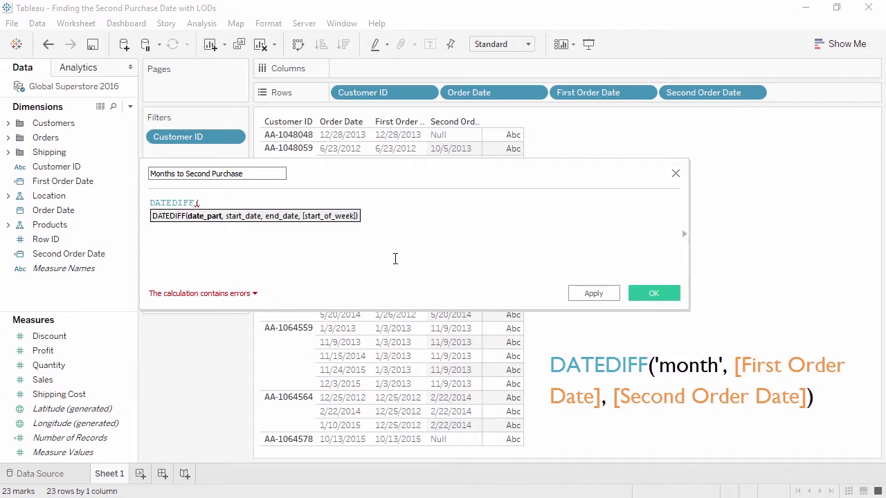
pyautogui.write("'month',")
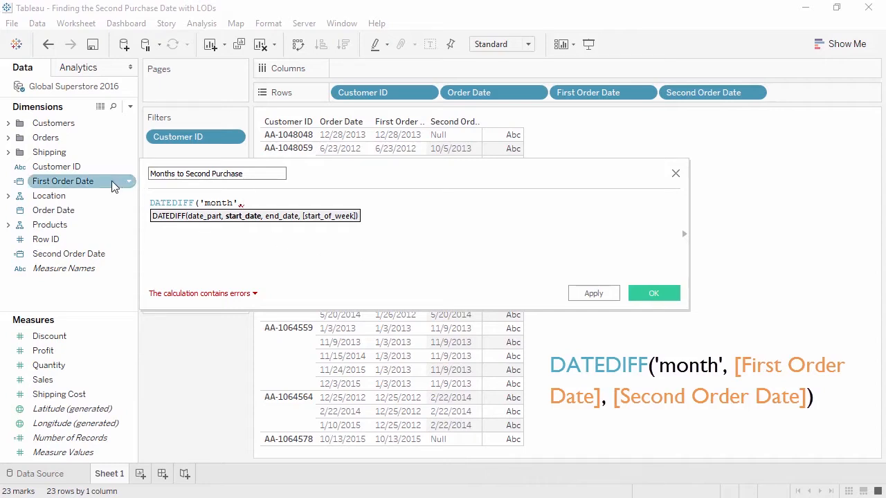
pyautogui.moveTo(114, 183); pyautogui.dragTo(340, 214)
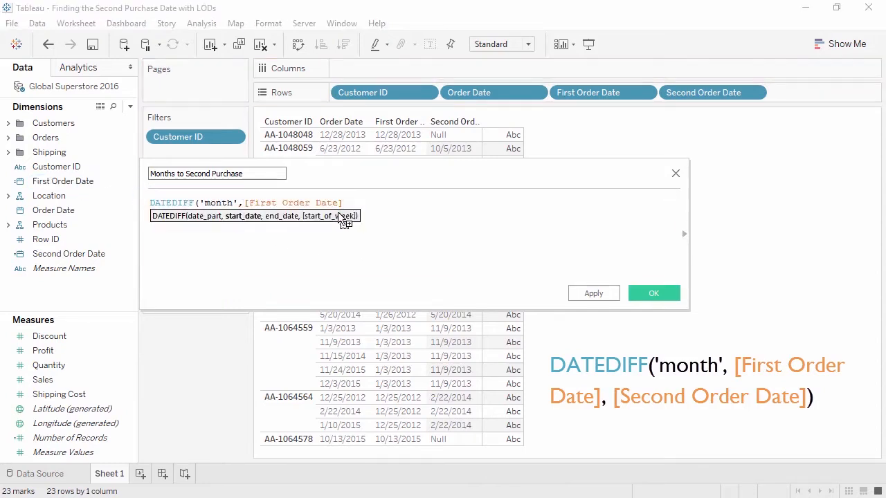
pyautogui.write(',')
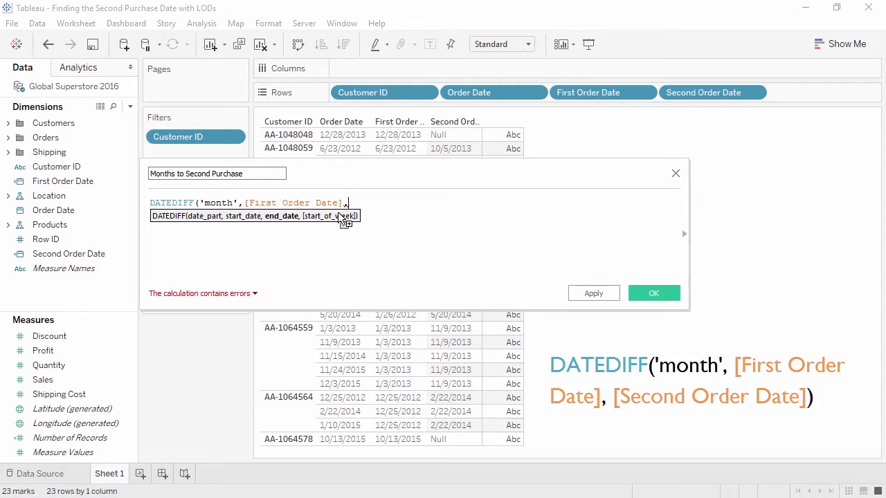
pyautogui.click(114, 255)
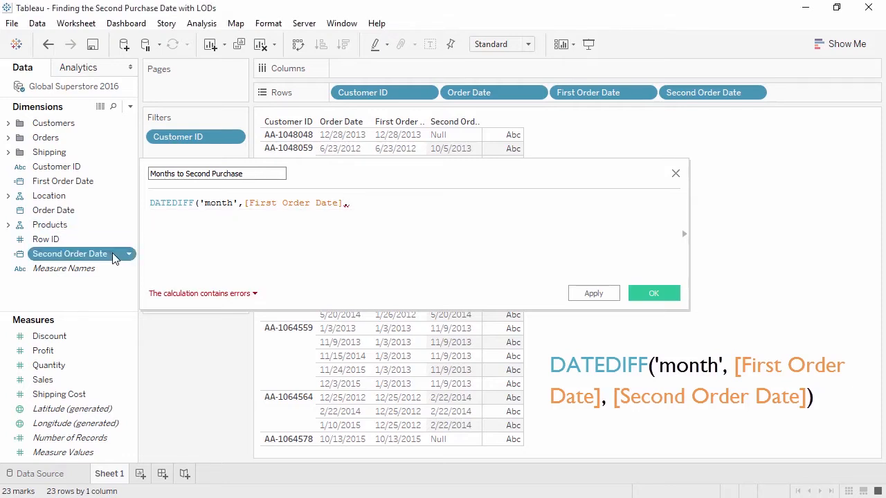
pyautogui.moveTo(115, 254); pyautogui.dragTo(482, 257)
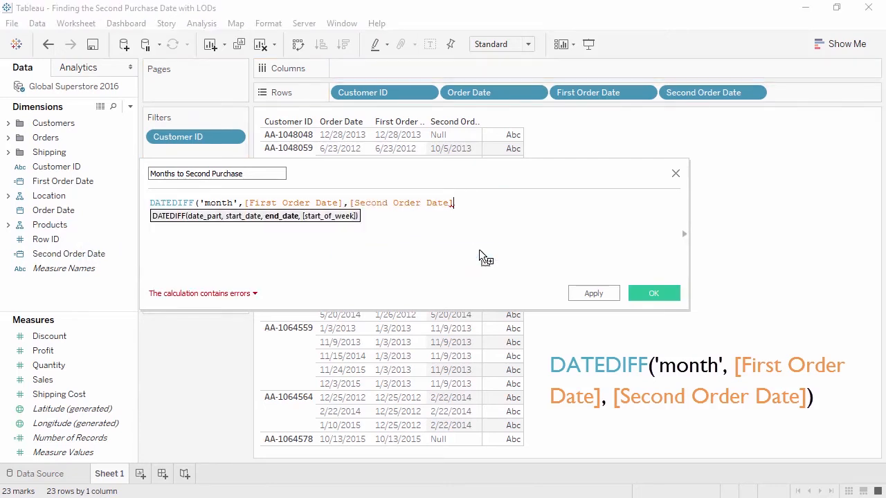
pyautogui.write(')')
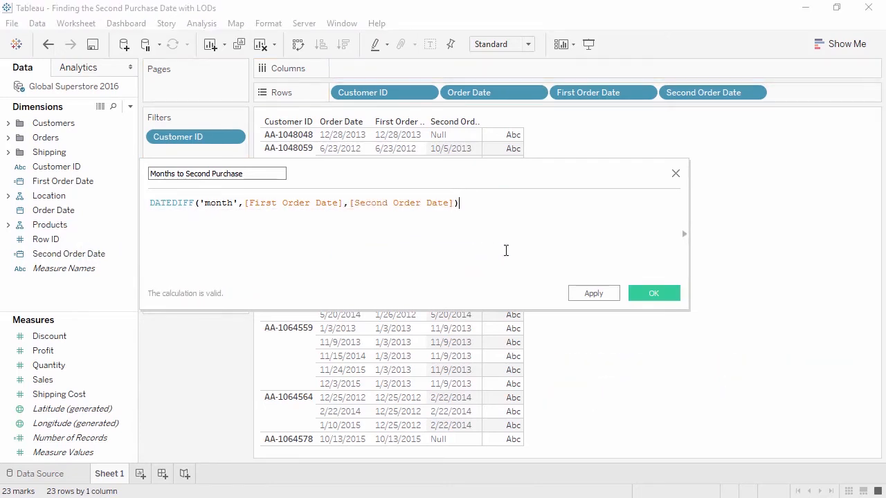
# Save the calculated field and add Months to Second Purchase to Columns.
pyautogui.click(653, 294)
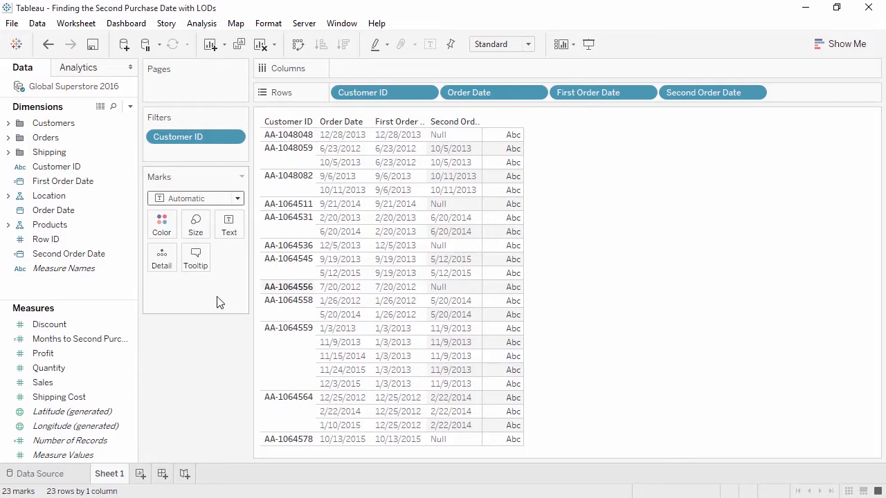
pyautogui.click(99, 339)
pyautogui.moveTo(99, 341); pyautogui.dragTo(401, 68)
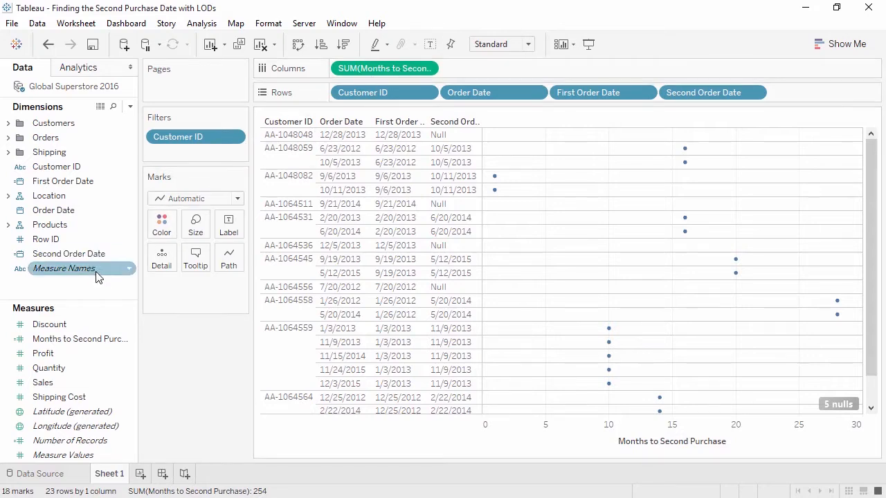
# Start a new calculated field named "Repeat Purchasing".
pyautogui.rightClick(89, 288)
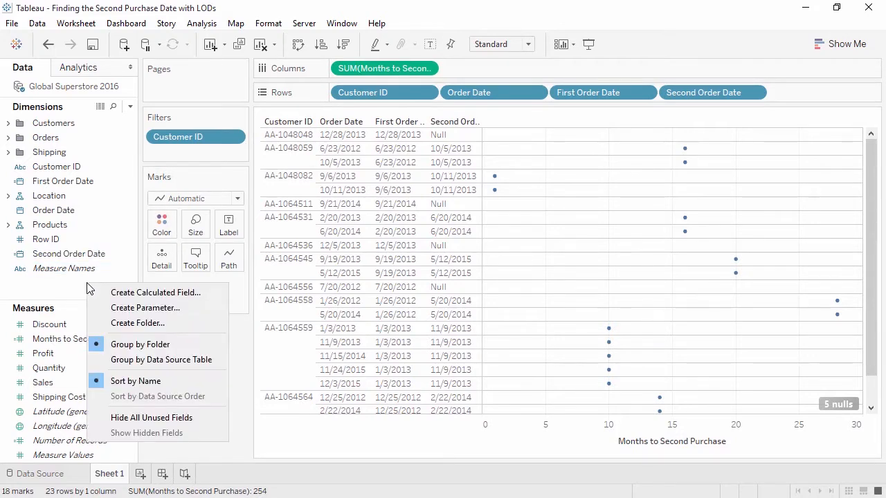
pyautogui.click(96, 293)
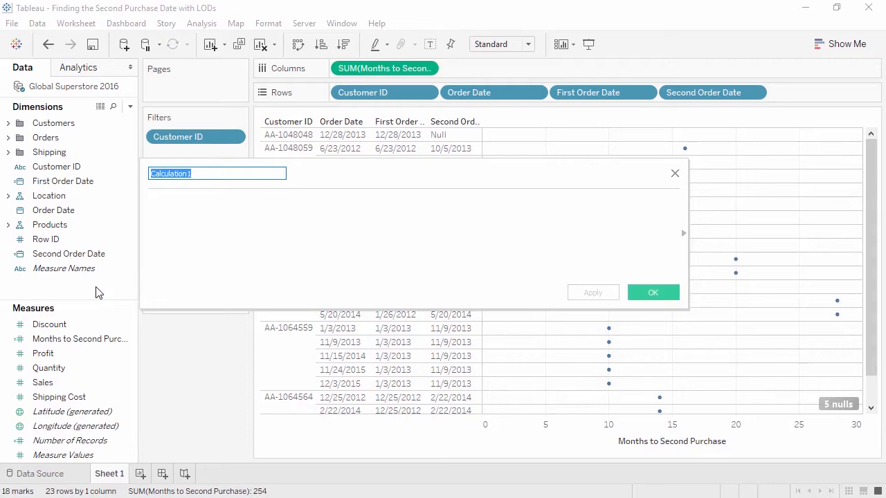
pyautogui.write('Repeat Purchasing')
pyautogui.press('Tab')
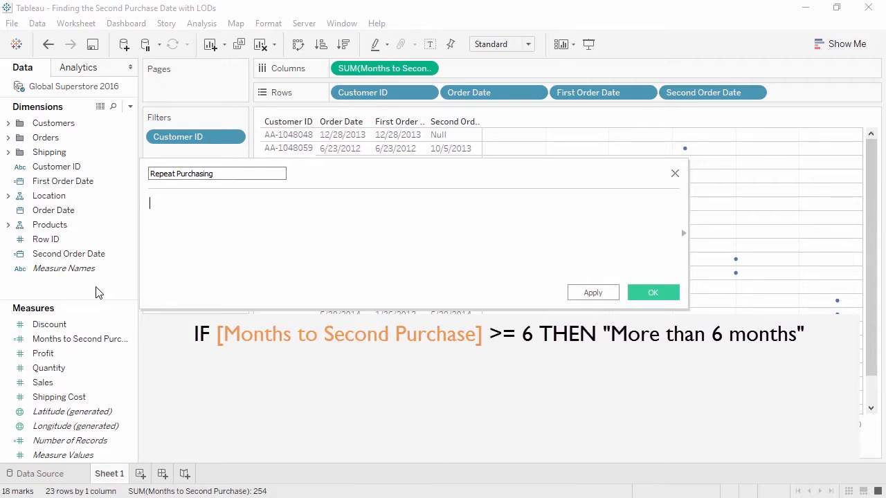
# Write an IF formula: [Months to Second Purchase] >= 6 gives "More than 6 months", < 6 gives "Within 6 months", otherwise "No second purchase".
pyautogui.write('IF [Months to Second Purchase] >= 6 THEN "More than 6 months"')
pyautogui.press('Return')
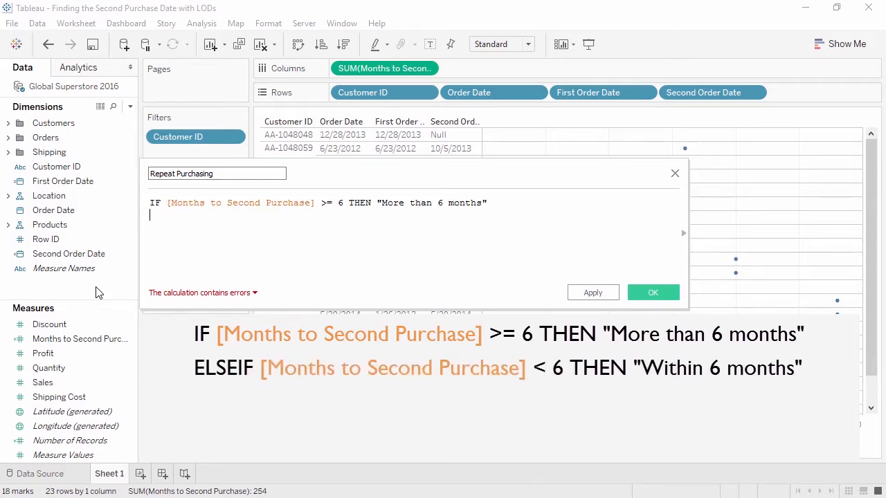
pyautogui.write('ELSEIF [Months to Second Purchase] < 6 THEN "Within 6 months"')
pyautogui.press('Return')
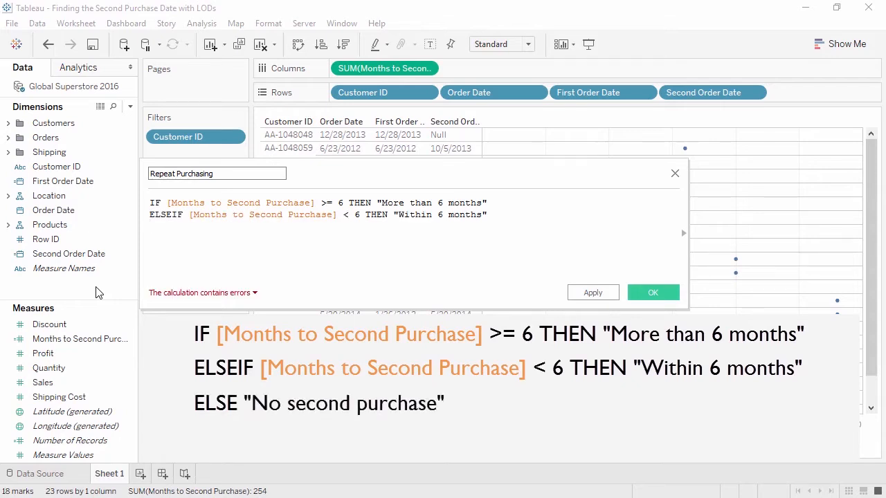
pyautogui.write('ELSE "No second purchase"')
pyautogui.press('Return')
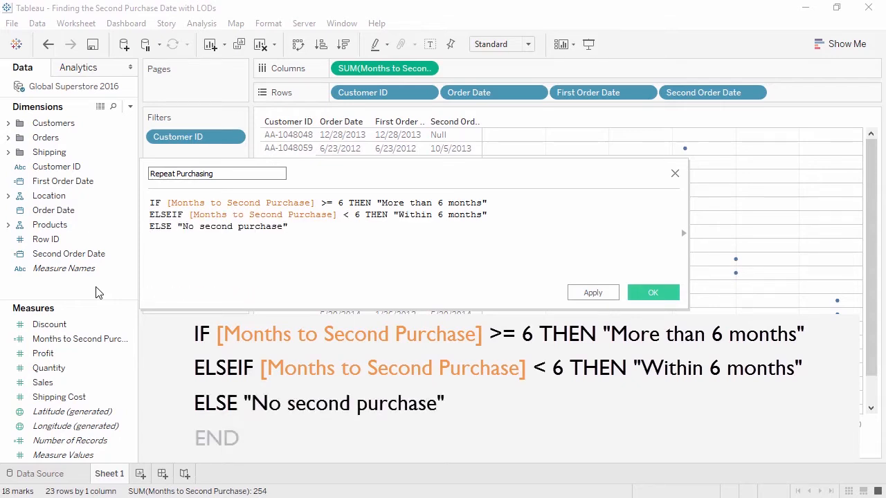
pyautogui.write('END')
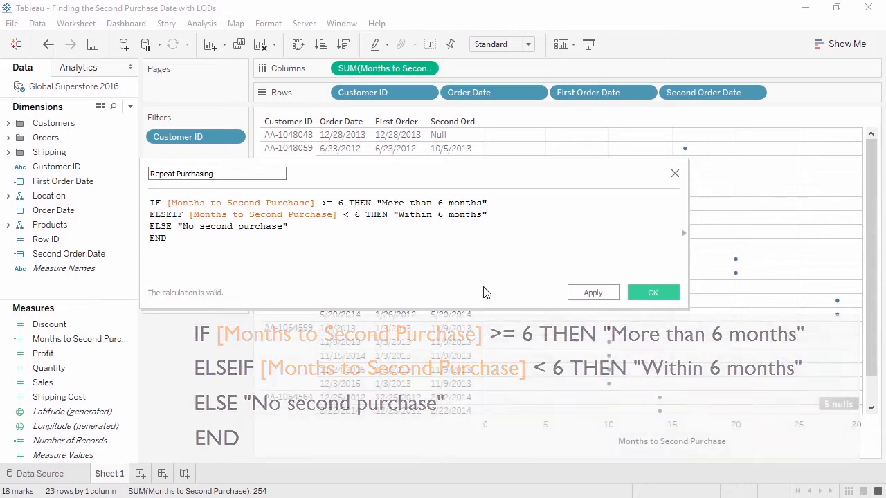
# Save the calculated field and add Repeat Purchasing to Rows after Second Order Date.
pyautogui.click(653, 293)
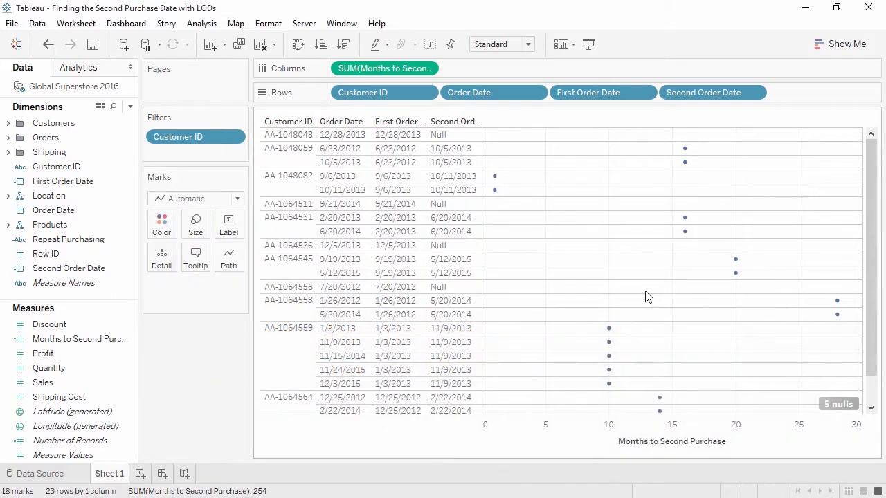
pyautogui.moveTo(100, 241); pyautogui.dragTo(780, 94)
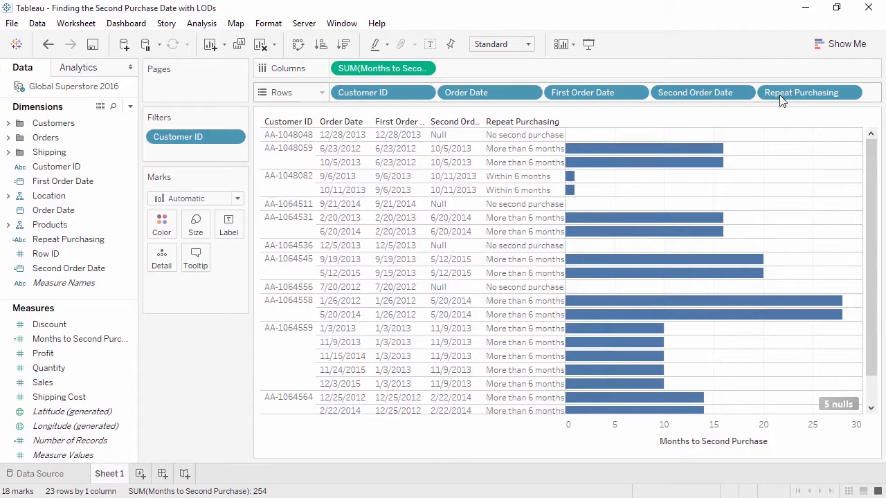
# On a new worksheet, chart the distinct count of Customer ID on Columns by Repeat Purchasing on Rows.
pyautogui.click(140, 474)
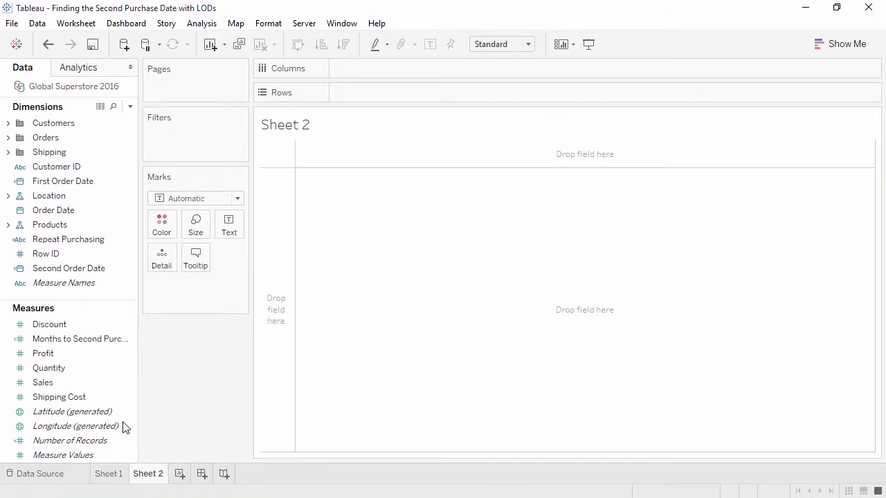
pyautogui.moveTo(93, 239); pyautogui.dragTo(368, 90)
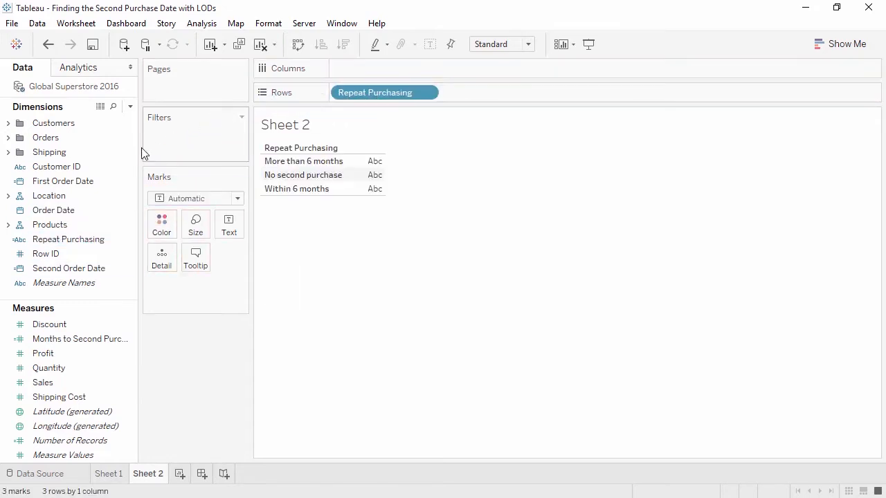
pyautogui.click(74, 172)
pyautogui.moveTo(75, 171); pyautogui.dragTo(340, 74)
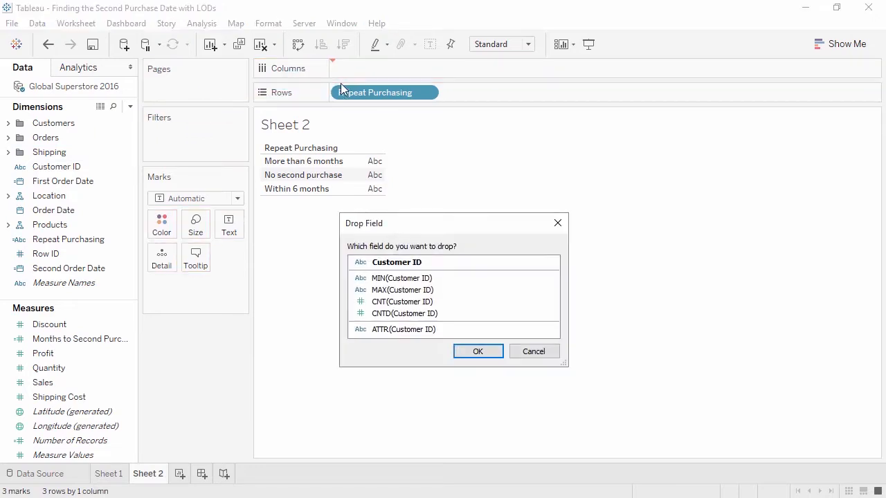
pyautogui.click(402, 317)
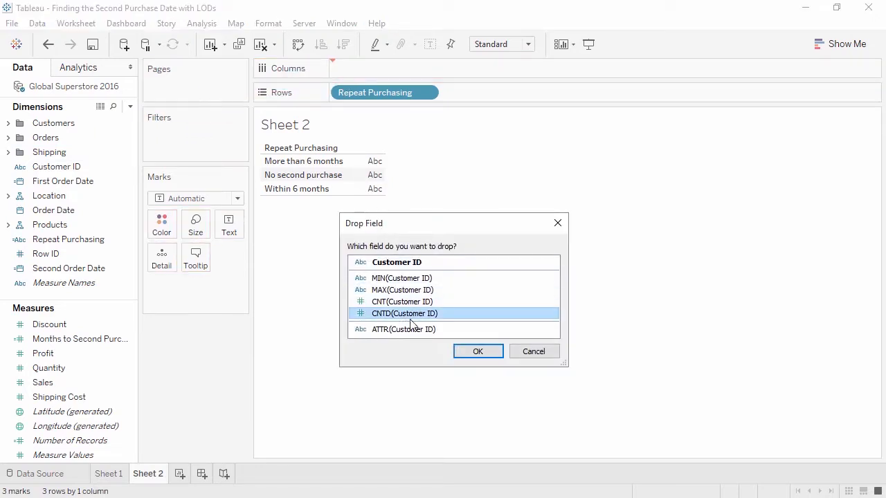
pyautogui.click(475, 354)
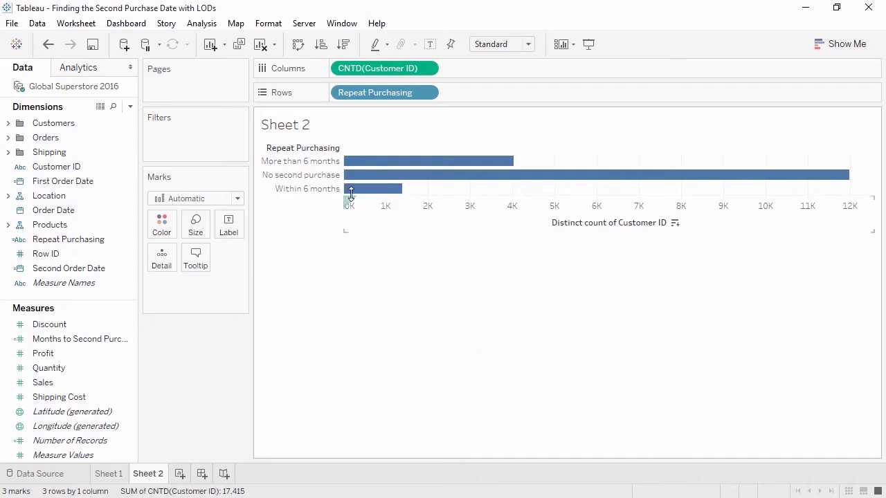
# Sort the Repeat Purchasing bars in descending order and apply a Percent of Total quick table calculation to the distinct customer count.
pyautogui.click(330, 161)
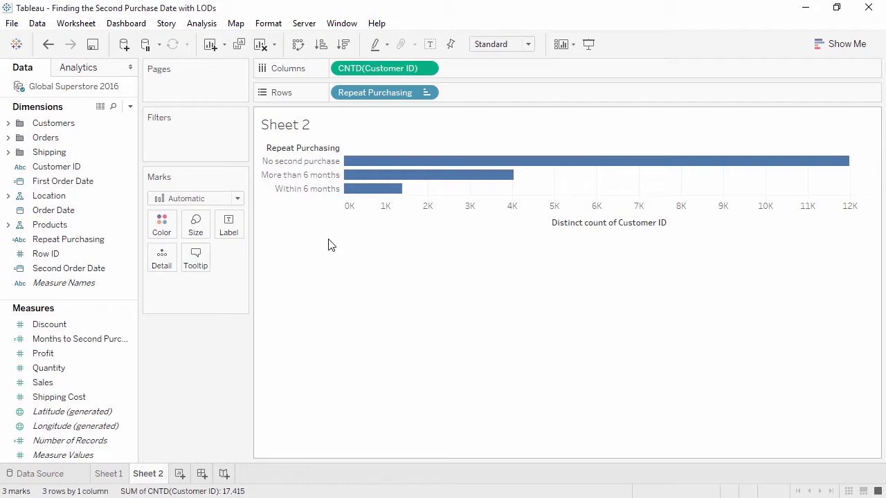
pyautogui.click(427, 70)
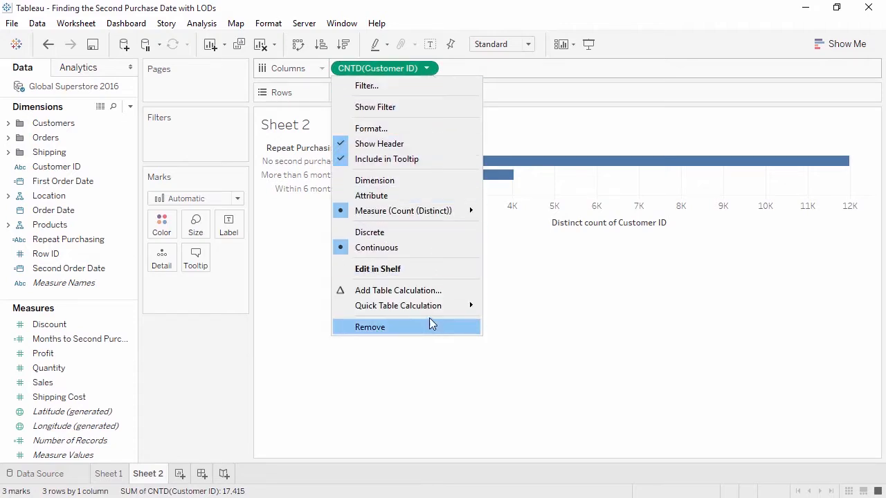
pyautogui.moveTo(434, 310)
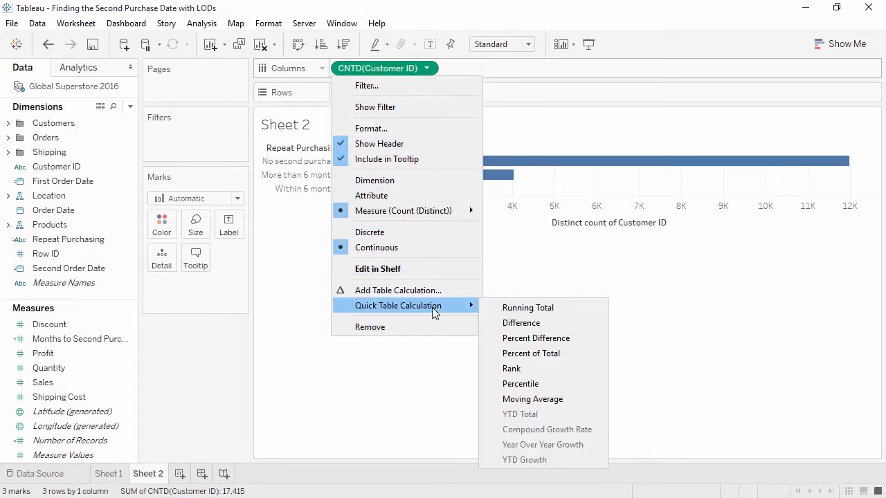
pyautogui.click(501, 354)
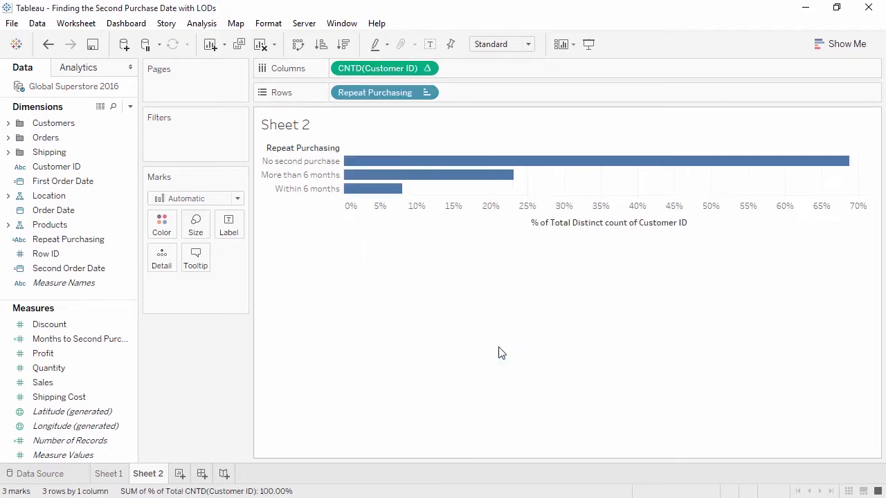
# Show mark labels on the Repeat Purchasing bars.
pyautogui.click(241, 234)
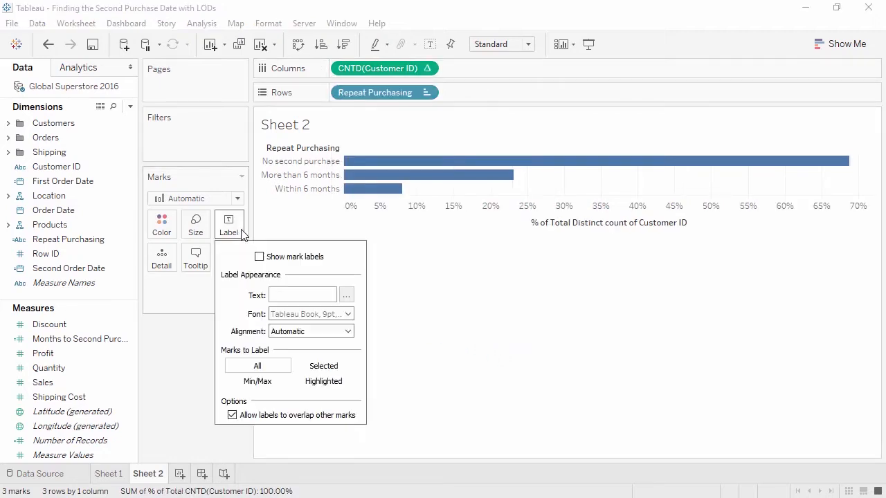
pyautogui.click(259, 256)
pyautogui.click(273, 236)
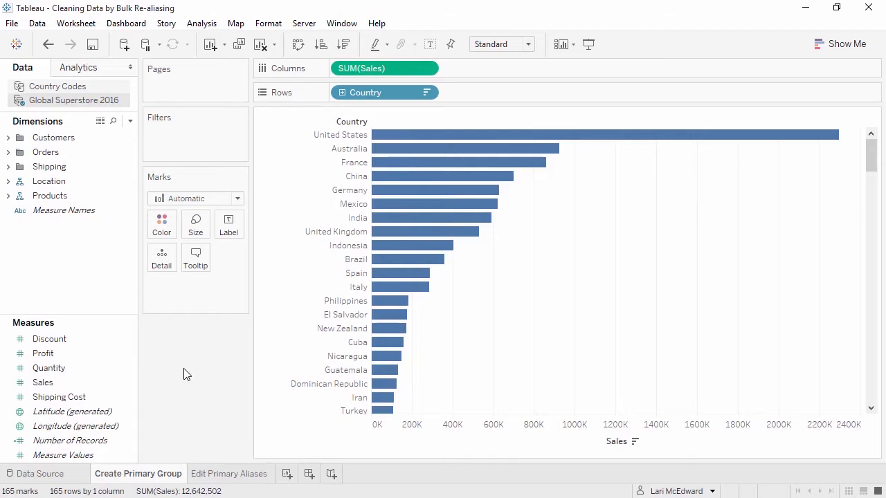
# Add Country Code from the Country Codes data source to Rows after Country.
pyautogui.click(89, 87)
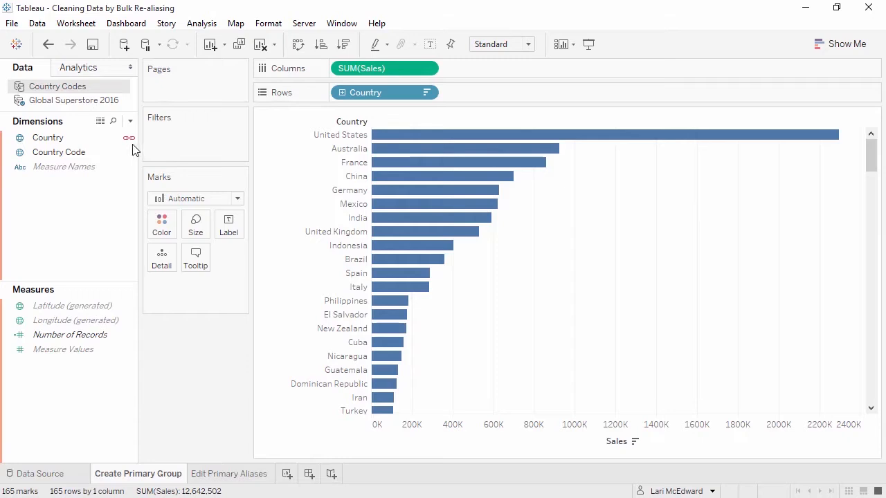
pyautogui.moveTo(72, 153); pyautogui.dragTo(483, 94)
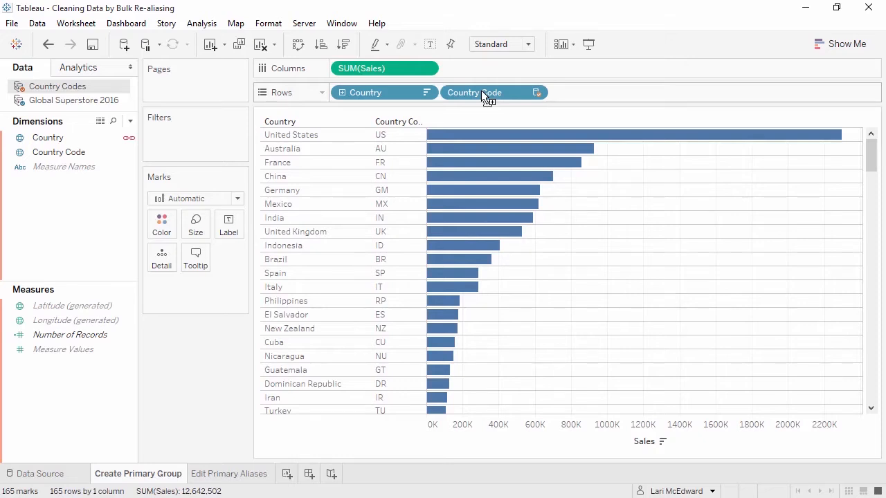
# Create a primary group of countries from the Country Code field, checking the members of groups AF and AL.
pyautogui.rightClick(482, 95)
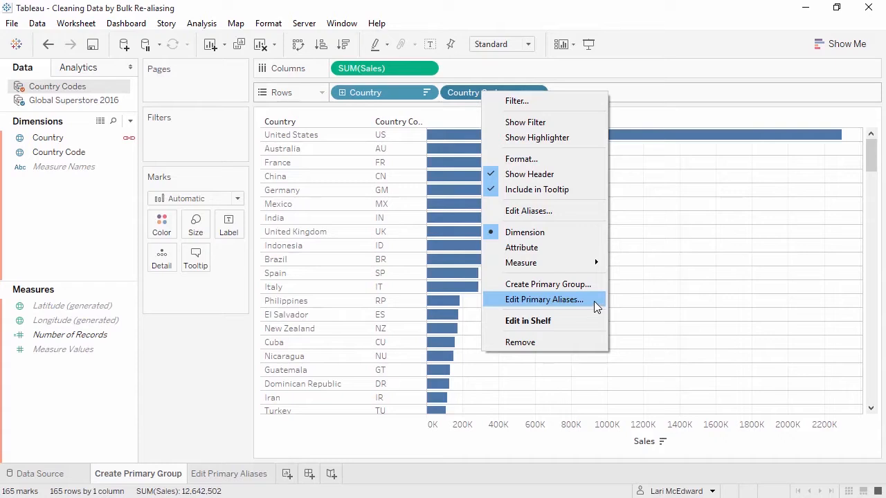
pyautogui.click(546, 284)
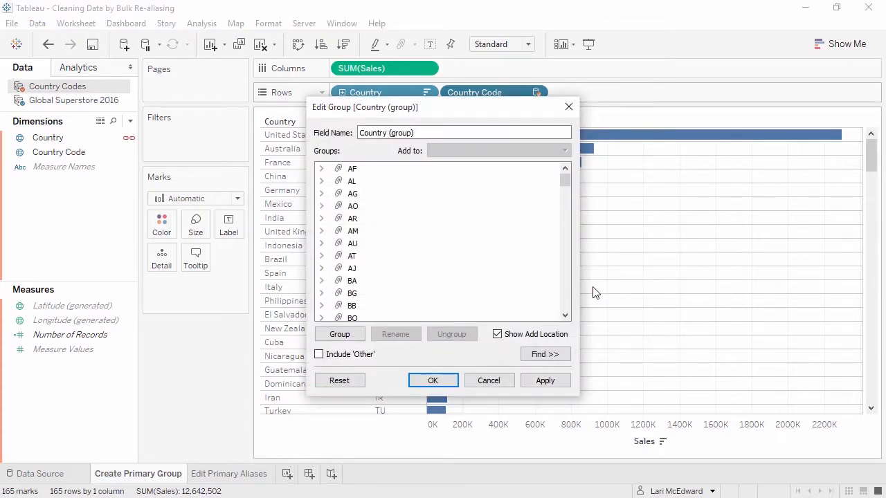
pyautogui.click(322, 170)
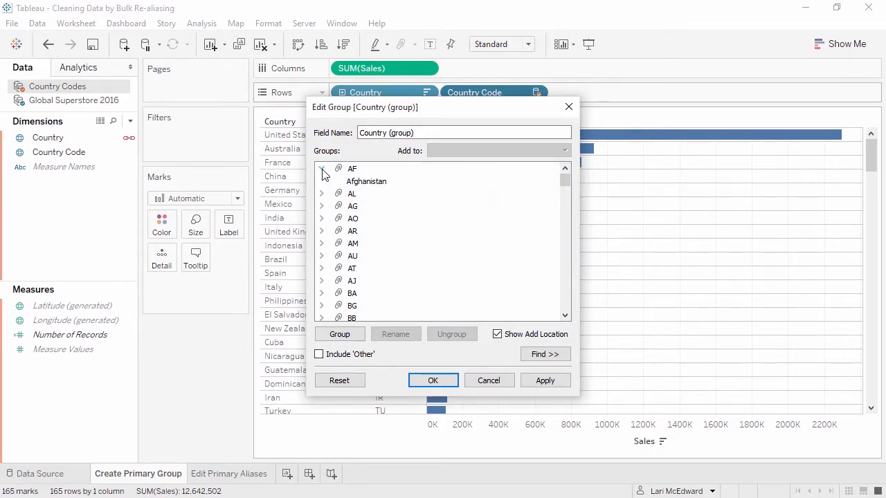
pyautogui.click(322, 194)
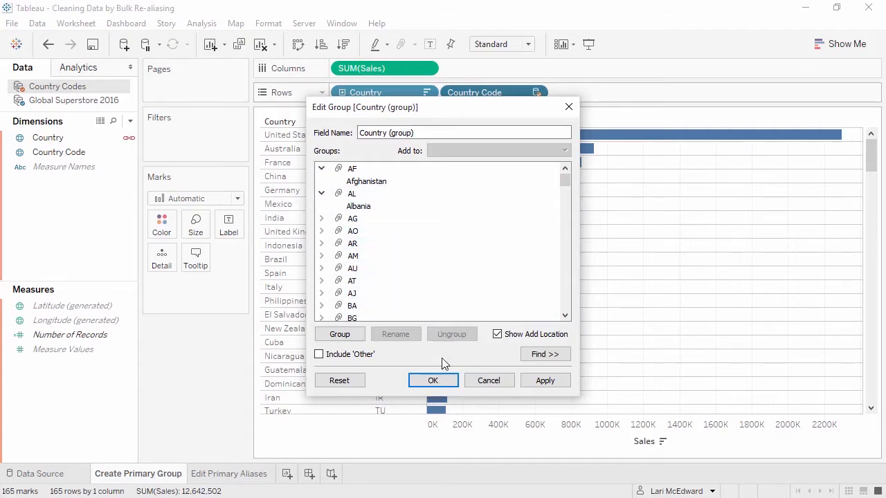
pyautogui.click(440, 382)
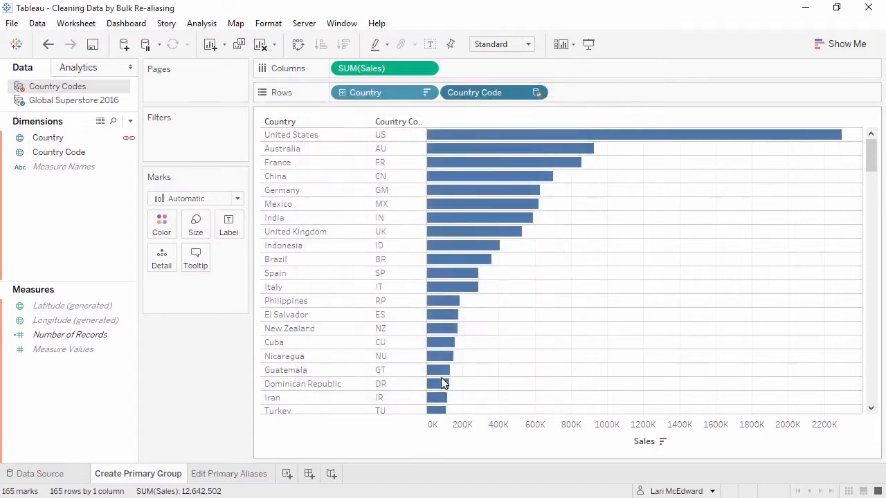
# Replace Country on Rows with Country (group) from Global Superstore 2016 and remove Country Code from the view.
pyautogui.click(81, 103)
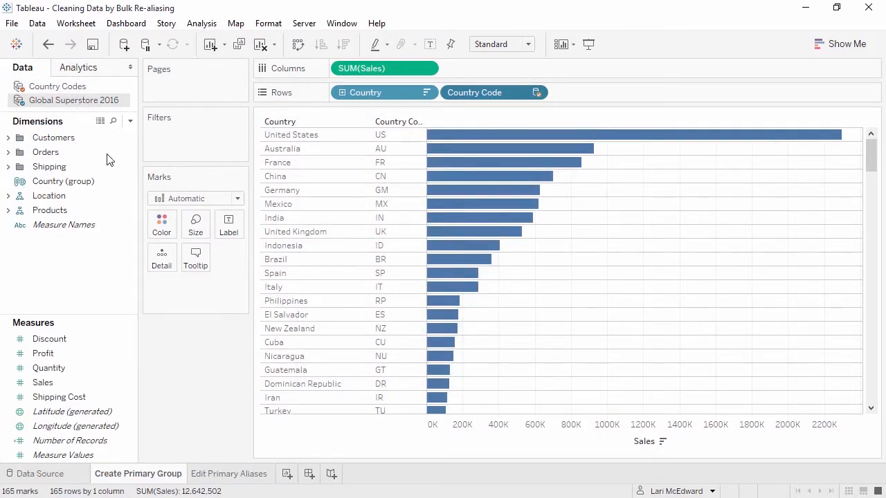
pyautogui.click(121, 182)
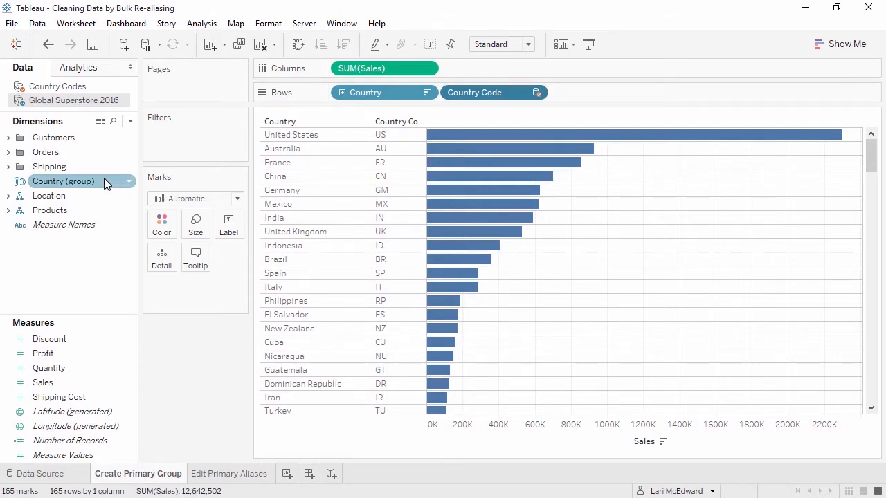
pyautogui.moveTo(103, 178); pyautogui.dragTo(388, 90)
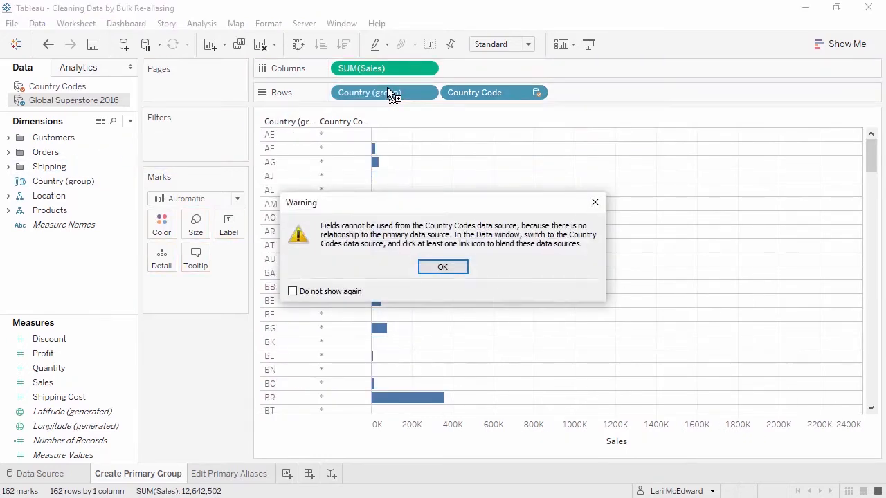
pyautogui.click(456, 269)
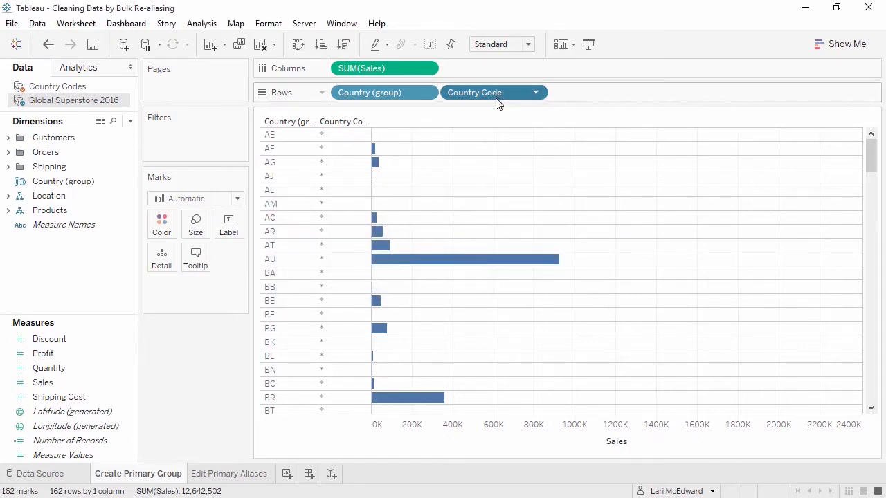
pyautogui.moveTo(497, 95); pyautogui.dragTo(215, 346)
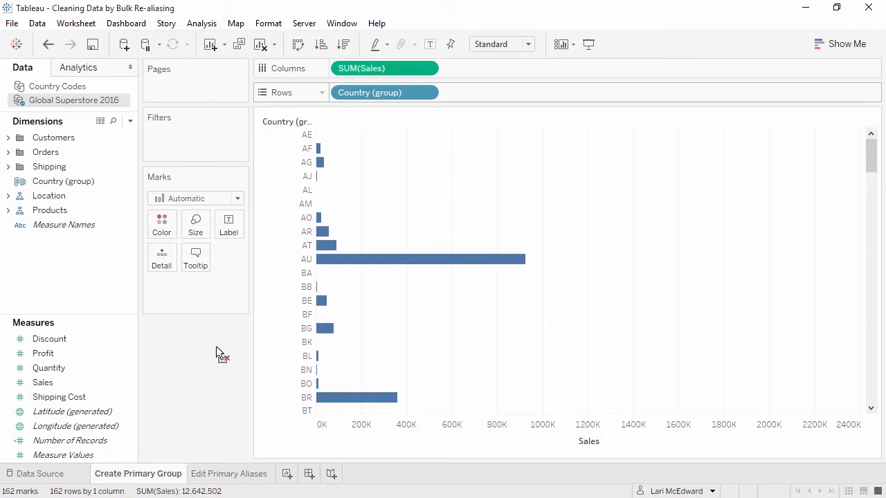
# On the Edit Primary Aliases sheet, apply the country codes as primary aliases for Country and remove Country Code from Rows.
pyautogui.click(225, 475)
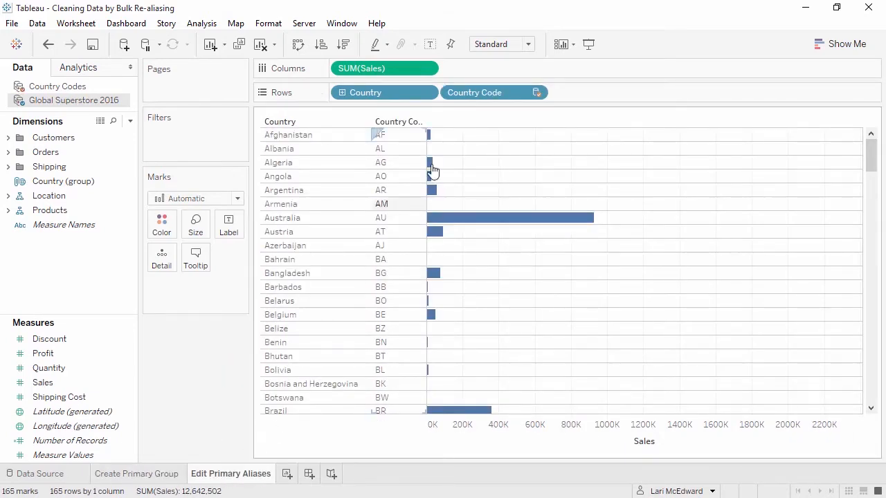
pyautogui.rightClick(480, 95)
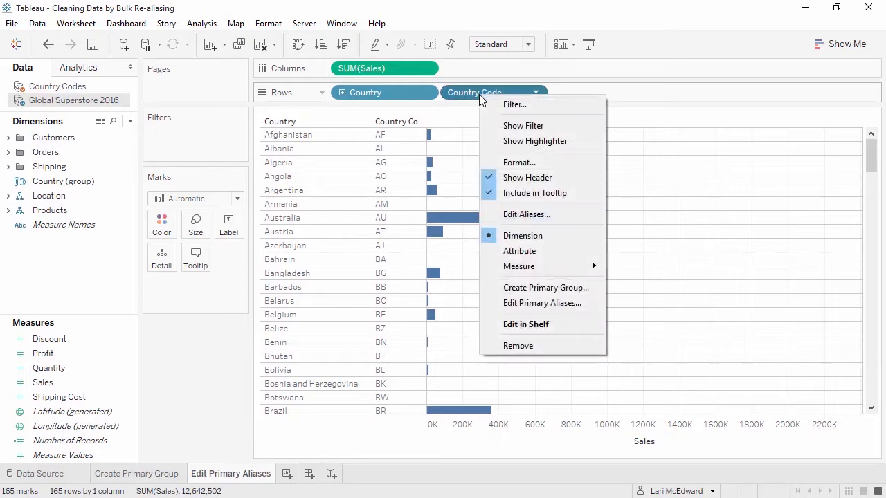
pyautogui.click(568, 302)
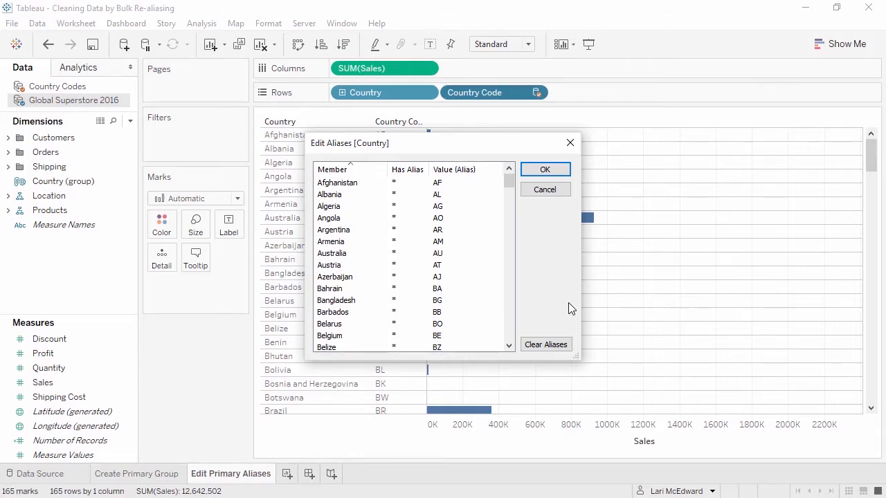
pyautogui.click(545, 170)
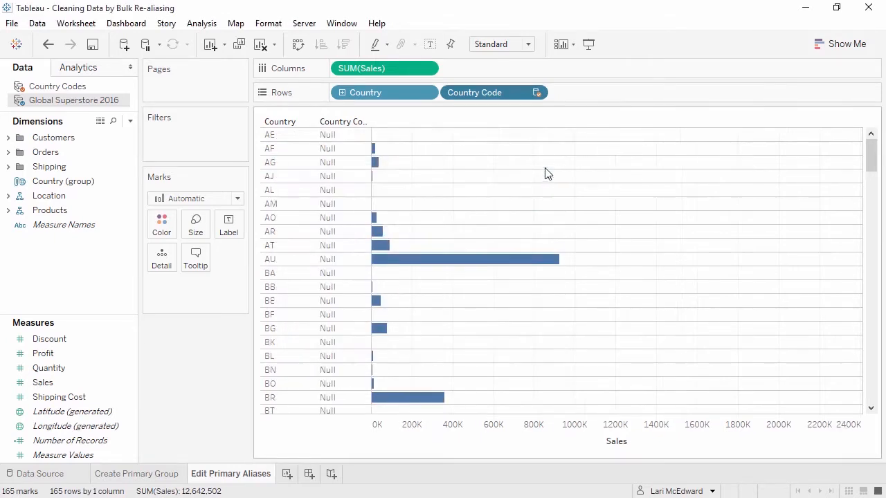
pyautogui.moveTo(493, 99); pyautogui.dragTo(220, 365)
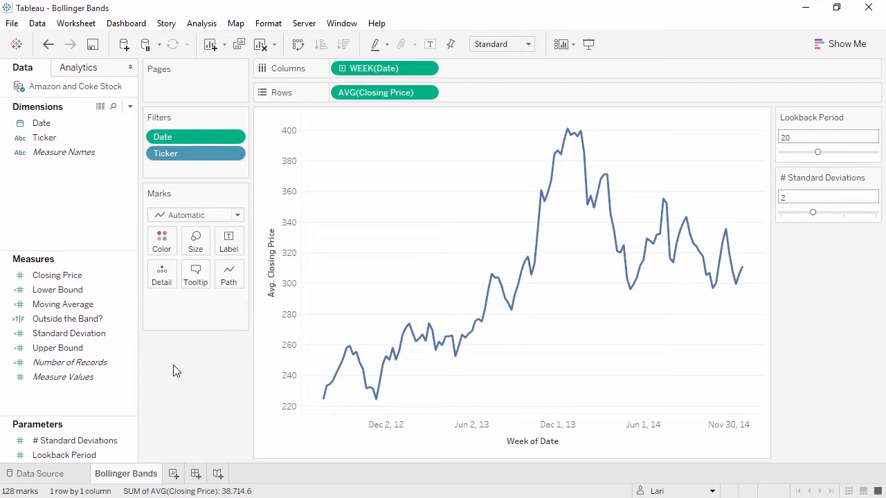
# Examine the Lookback Period parameter's settings, and view the closing price by day before reverting to weeks.
pyautogui.rightClick(97, 453)
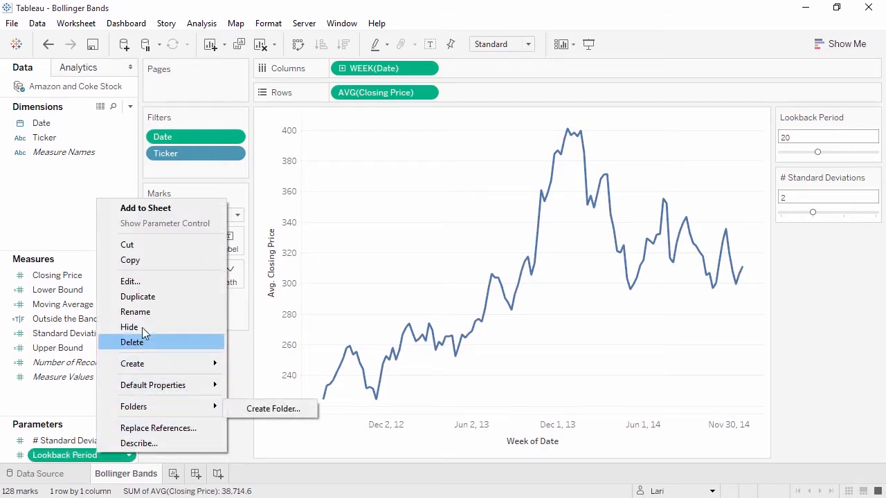
pyautogui.click(155, 282)
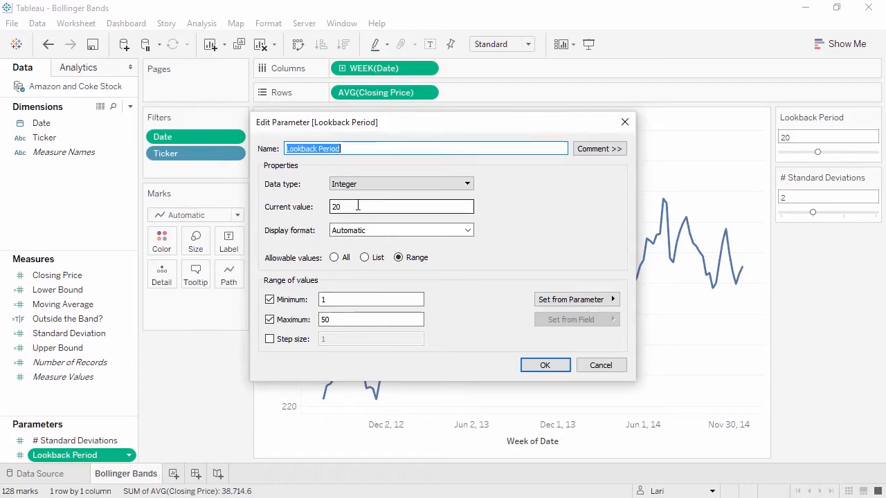
pyautogui.click(543, 365)
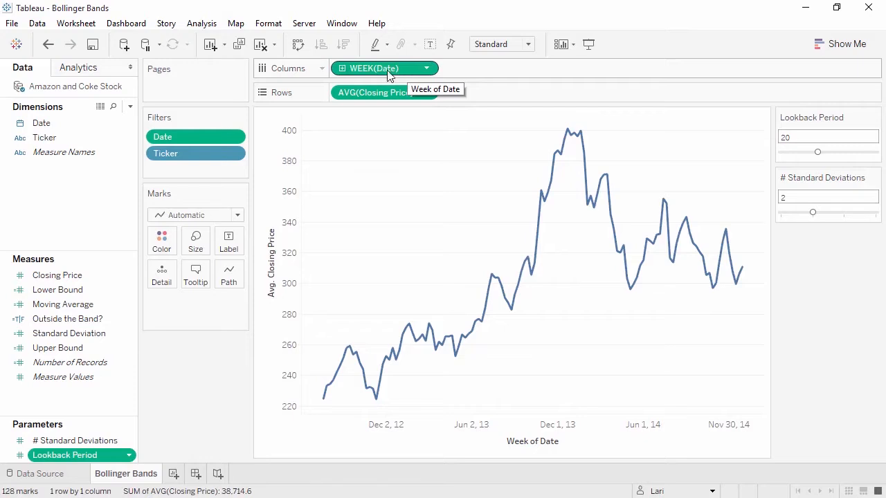
pyautogui.click(342, 69)
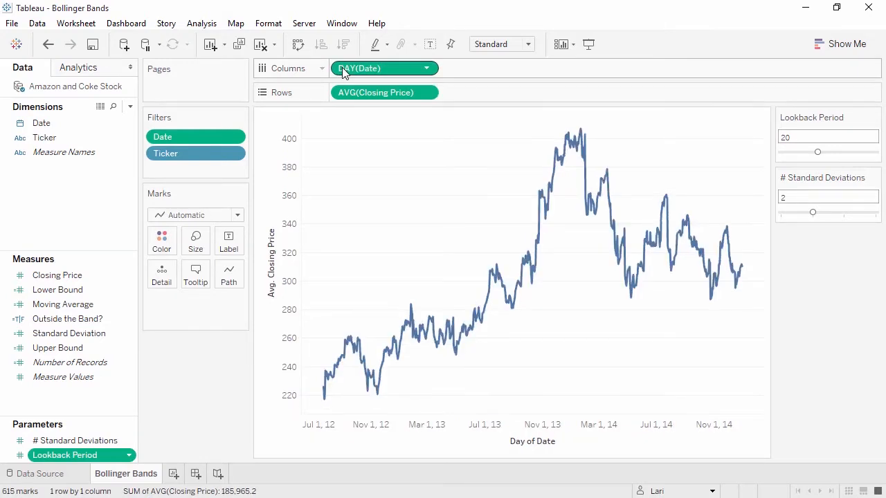
pyautogui.click(48, 44)
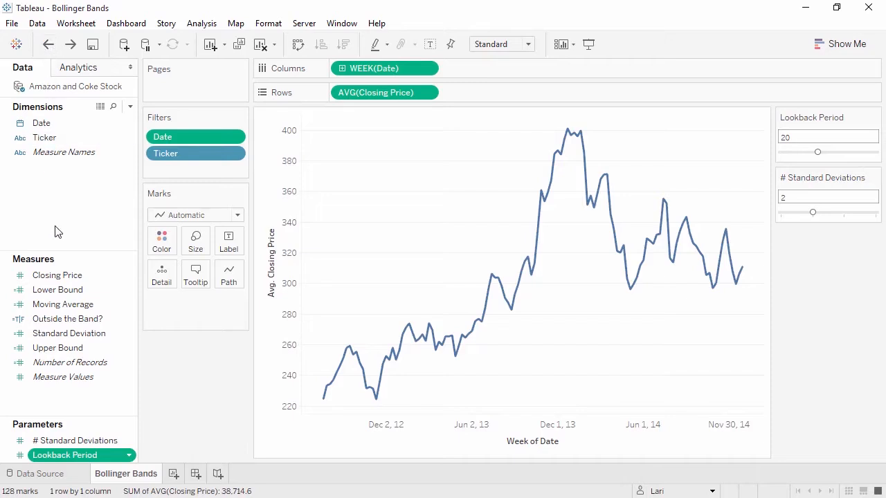
# Examine the settings of the # Standard Deviations parameter.
pyautogui.rightClick(63, 441)
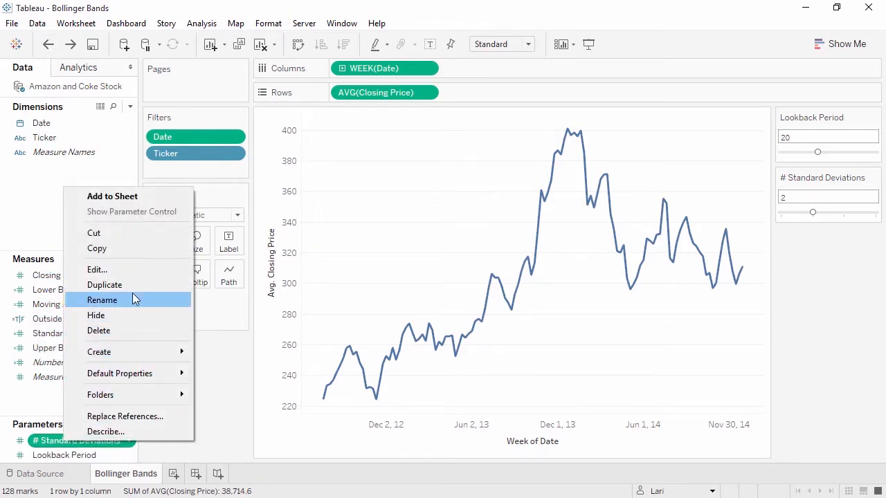
pyautogui.click(138, 273)
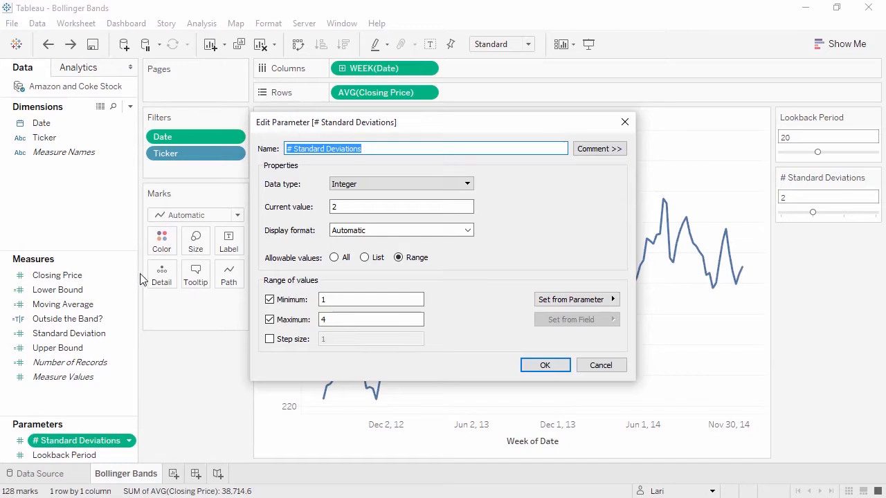
pyautogui.click(540, 366)
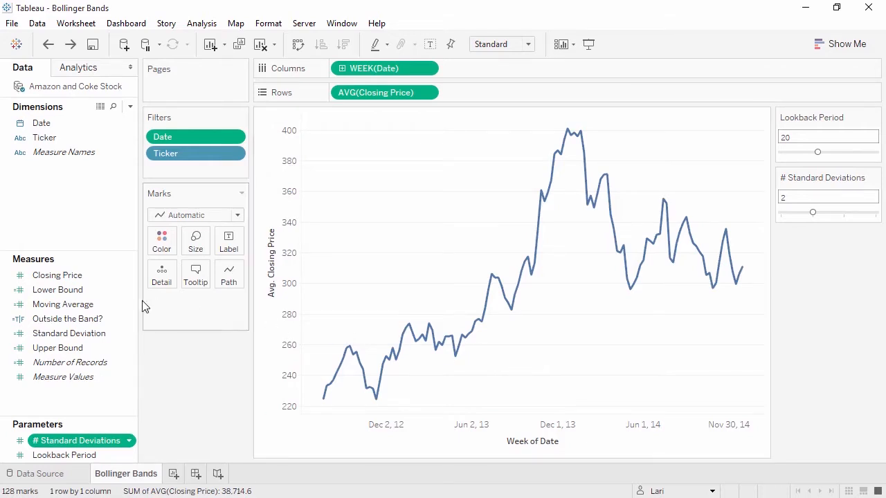
# Examine the formulas of the Moving Average and Standard Deviation calculated fields.
pyautogui.rightClick(113, 303)
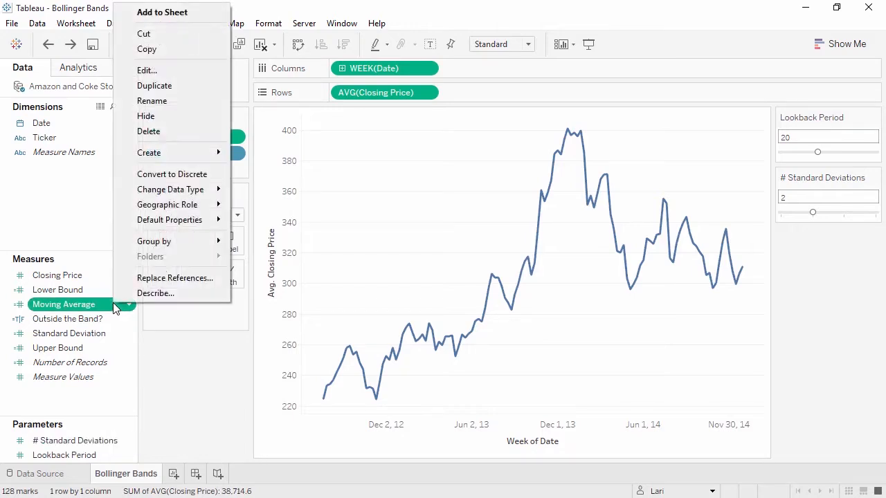
pyautogui.click(168, 72)
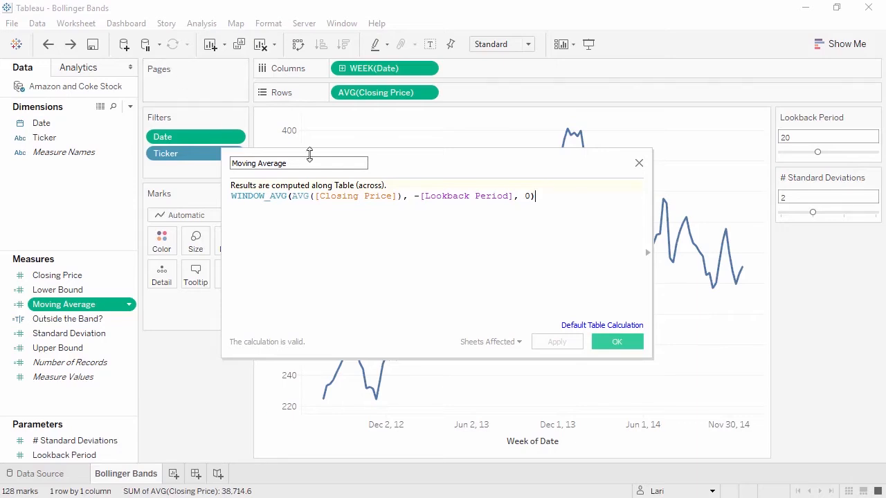
pyautogui.click(597, 346)
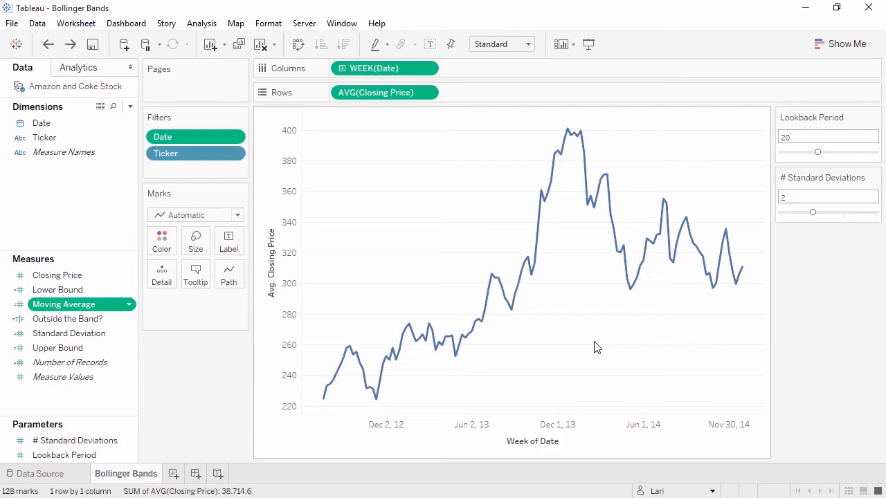
pyautogui.rightClick(111, 335)
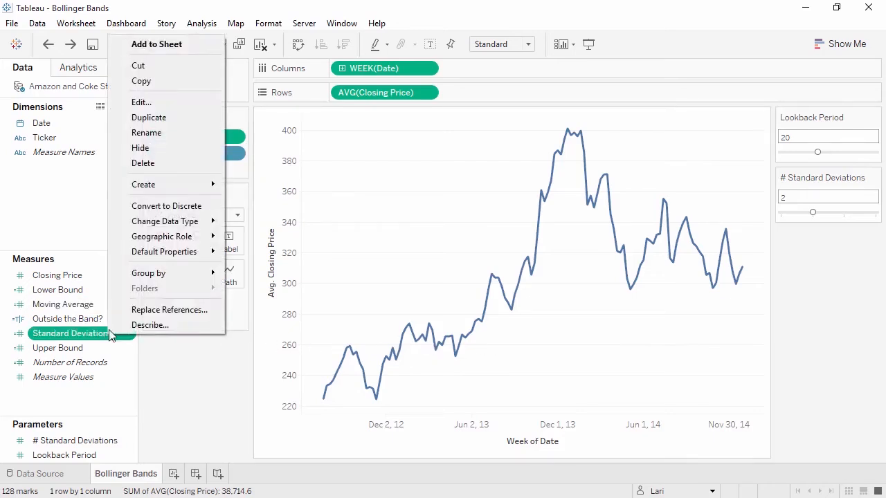
pyautogui.click(167, 104)
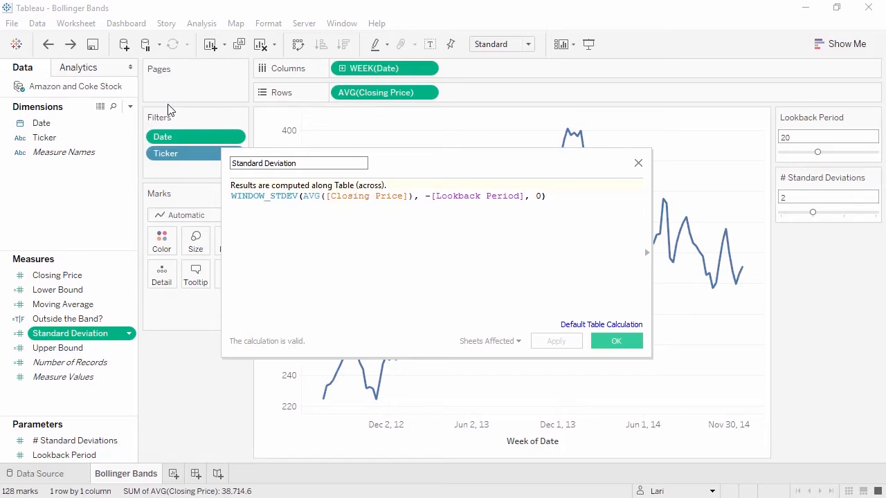
pyautogui.click(615, 340)
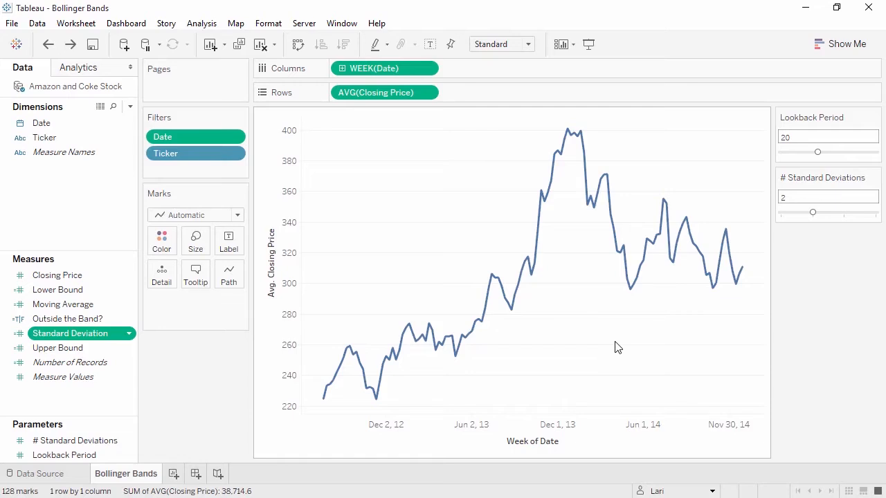
# Examine the formula of the Upper Bound calculated field.
pyautogui.click(92, 354)
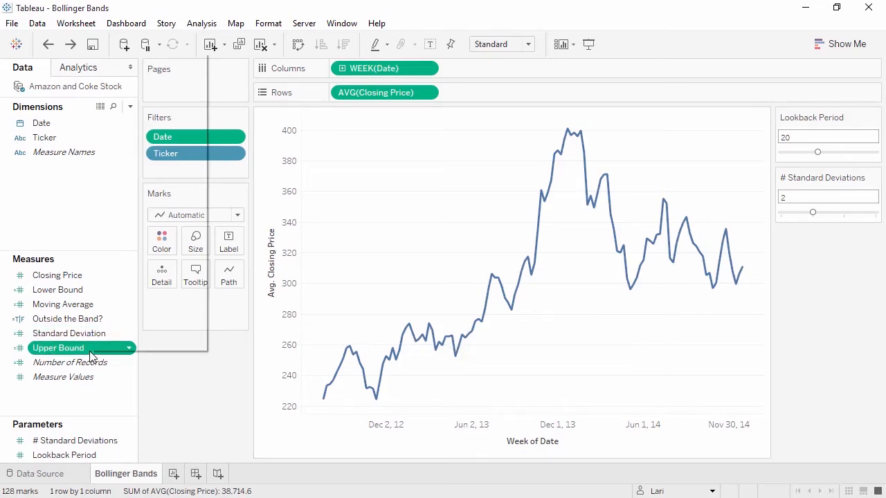
pyautogui.rightClick(92, 354)
pyautogui.click(141, 121)
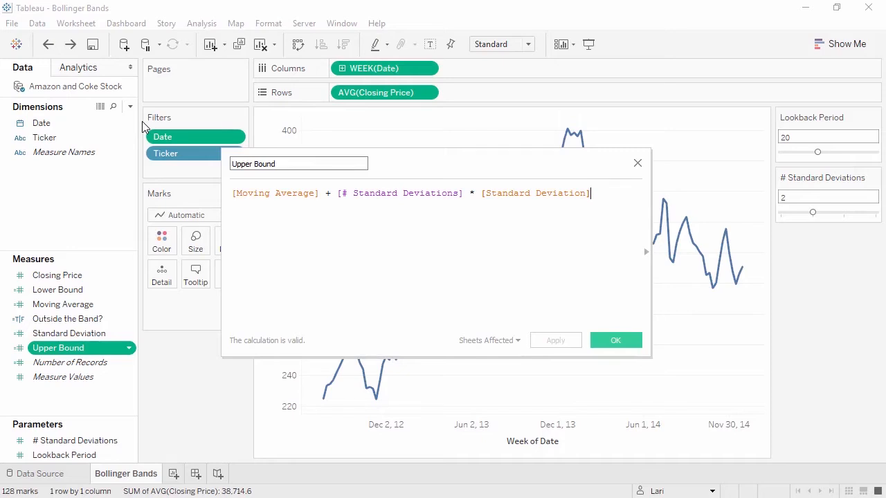
pyautogui.click(617, 342)
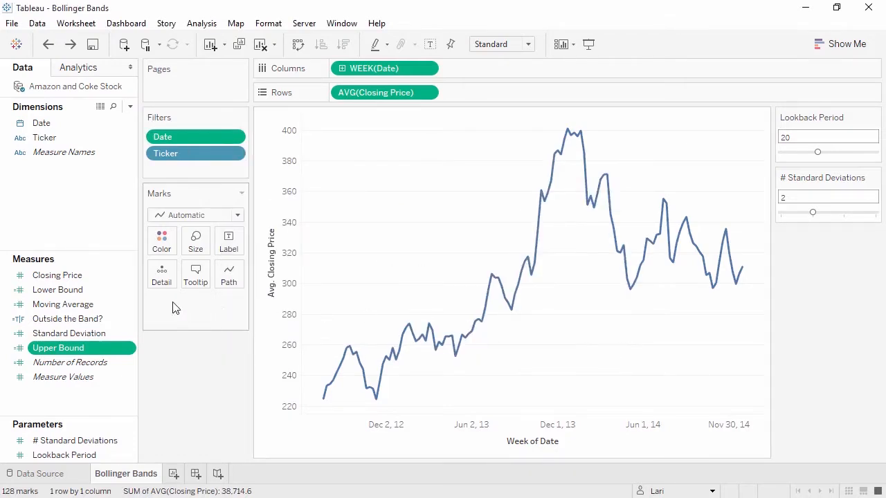
# Add Moving Average to Rows as a dual axis with the average Closing Price, and add Upper Bound to the Moving Average axis.
pyautogui.moveTo(81, 305); pyautogui.dragTo(468, 101)
pyautogui.rightClick(466, 99)
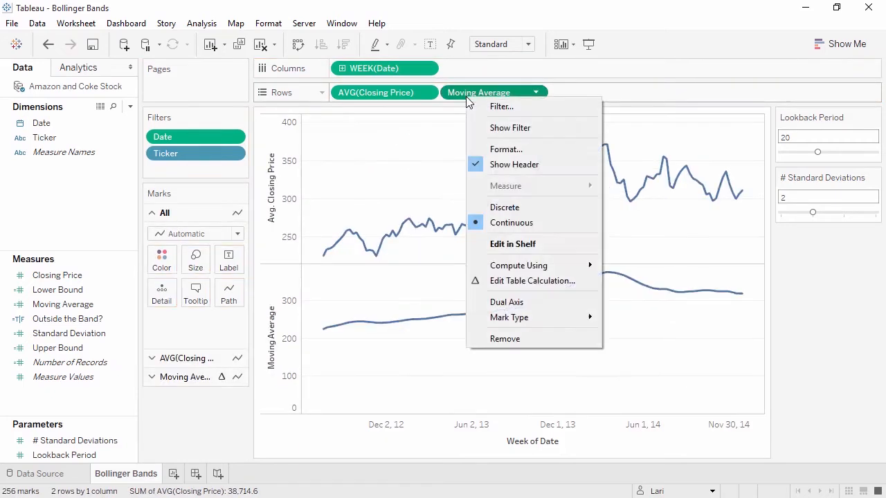
pyautogui.click(520, 302)
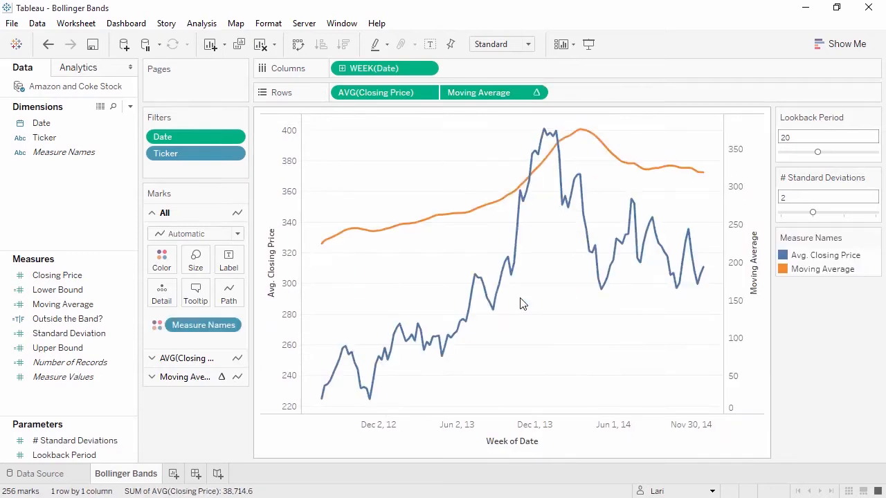
pyautogui.moveTo(104, 347); pyautogui.dragTo(744, 314)
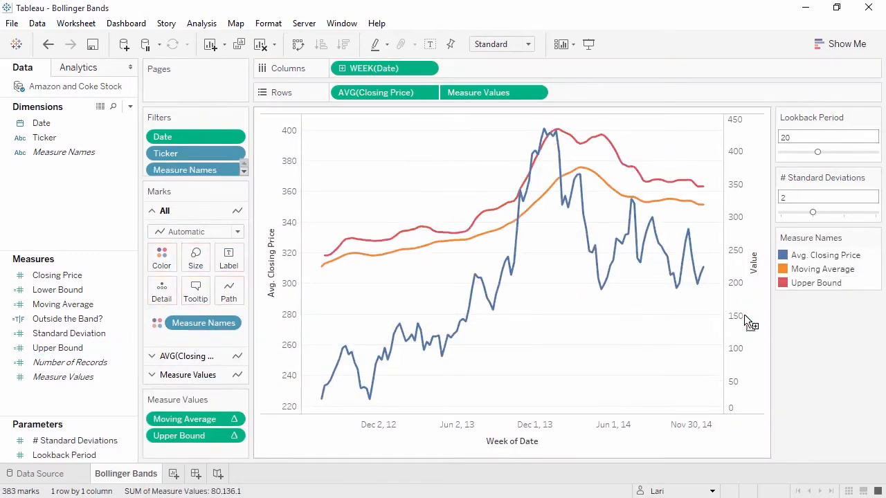
# Add Lower Bound to the secondary Value axis and synchronize that axis with the average Closing Price axis.
pyautogui.moveTo(62, 290); pyautogui.dragTo(744, 292)
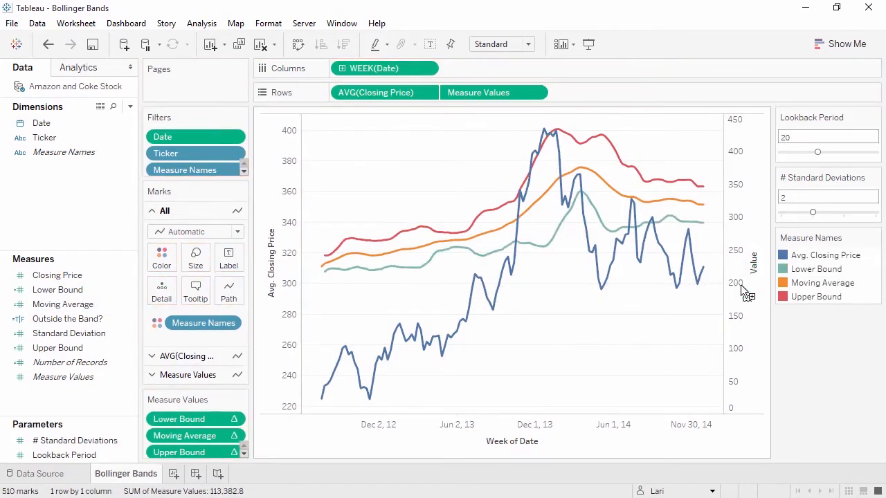
pyautogui.rightClick(741, 288)
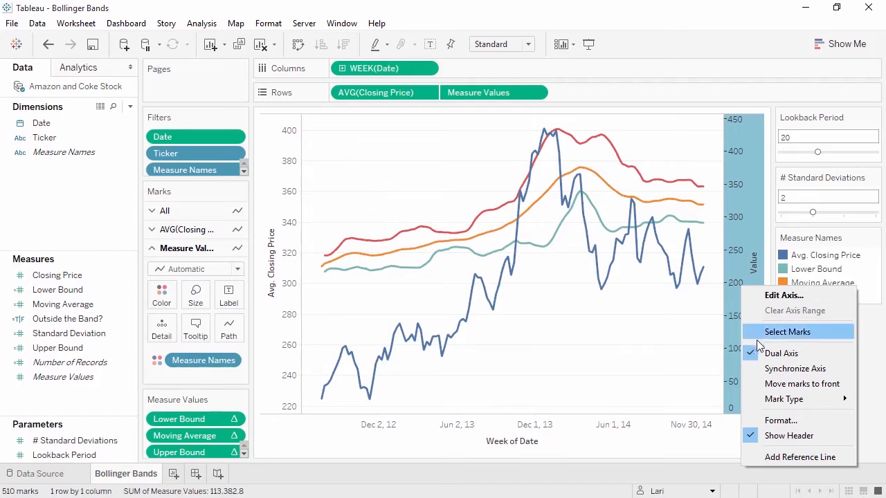
pyautogui.click(764, 368)
# Hide the header of the secondary Value axis.
pyautogui.rightClick(742, 342)
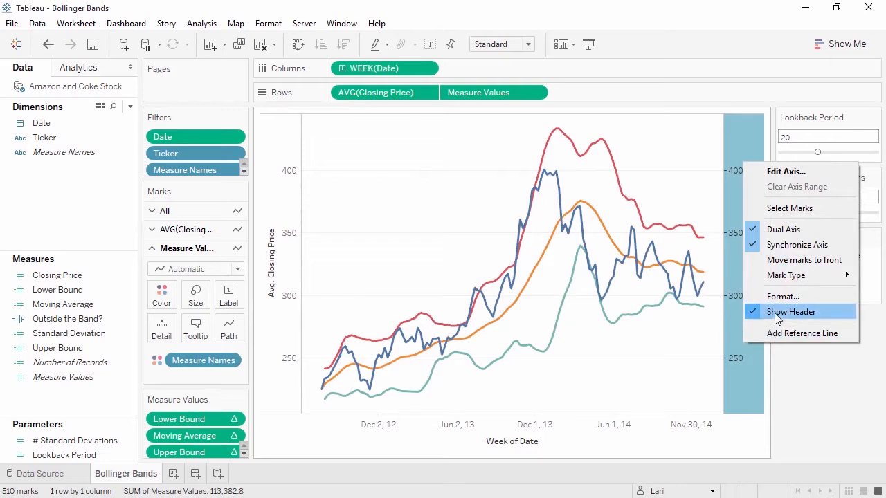
pyautogui.click(775, 312)
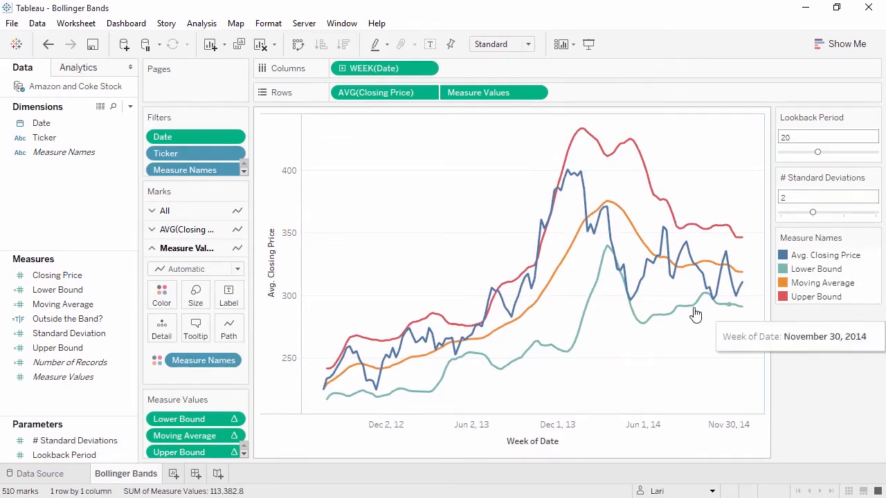
# Color the Lower Bound, Moving Average and Upper Bound lines gray.
pyautogui.click(169, 294)
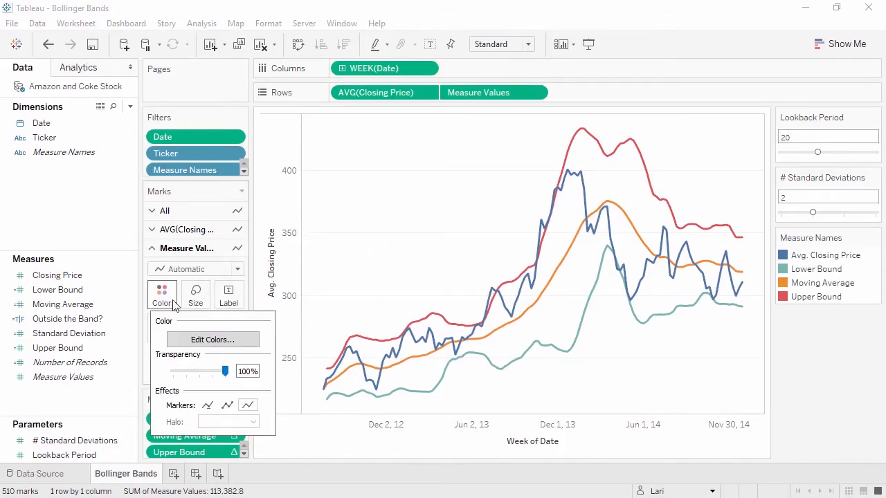
pyautogui.click(213, 340)
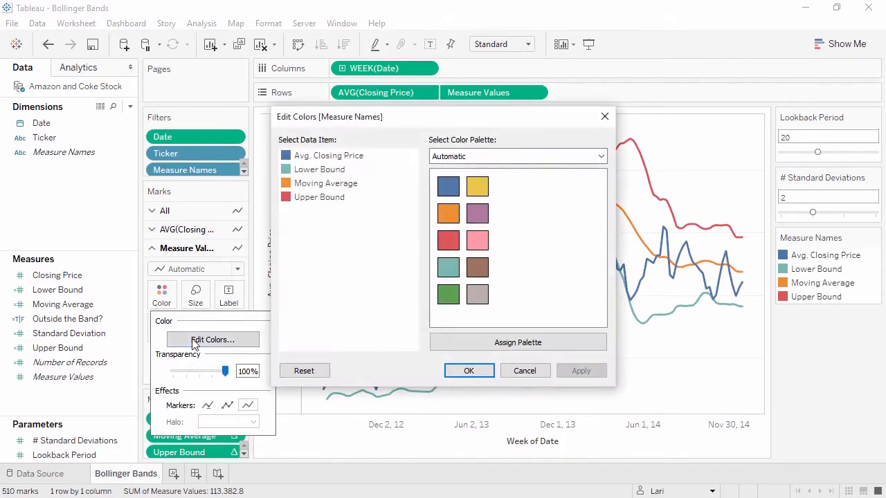
pyautogui.click(319, 170)
pyautogui.click(477, 295)
pyautogui.click(324, 184)
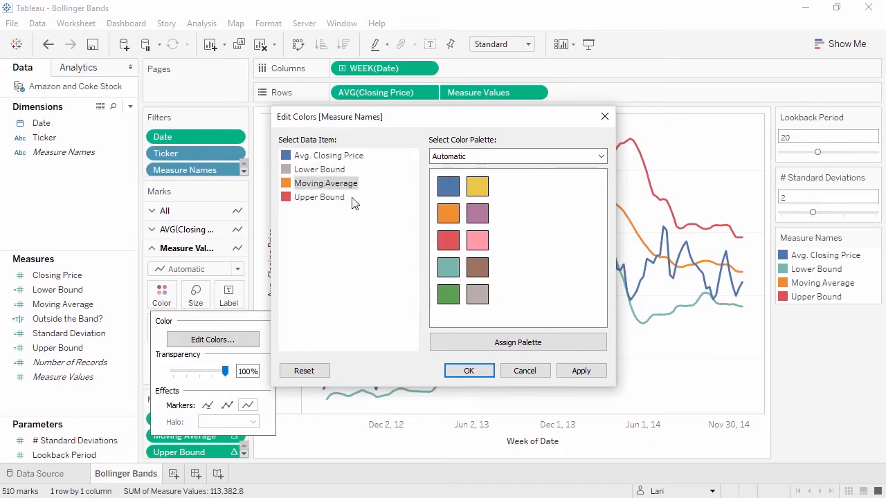
pyautogui.click(476, 295)
pyautogui.click(332, 198)
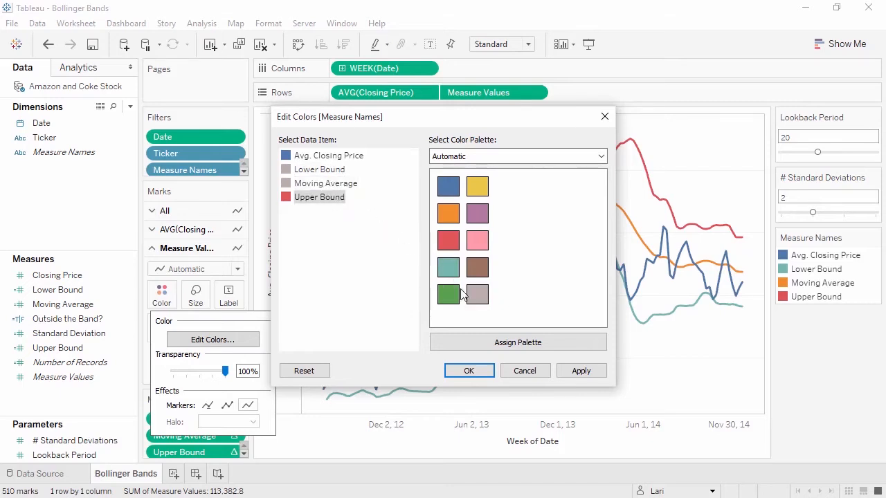
pyautogui.click(477, 295)
pyautogui.click(469, 372)
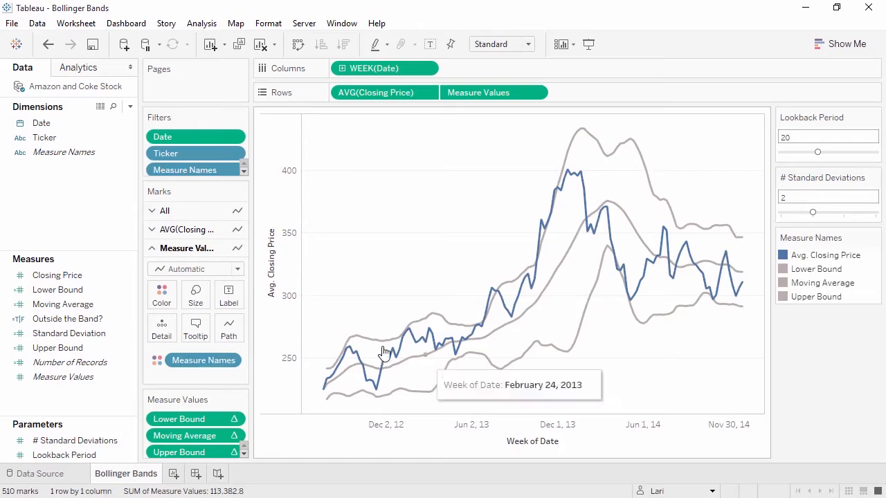
# Examine the formula of the Outside the Band? calculated field.
pyautogui.rightClick(103, 315)
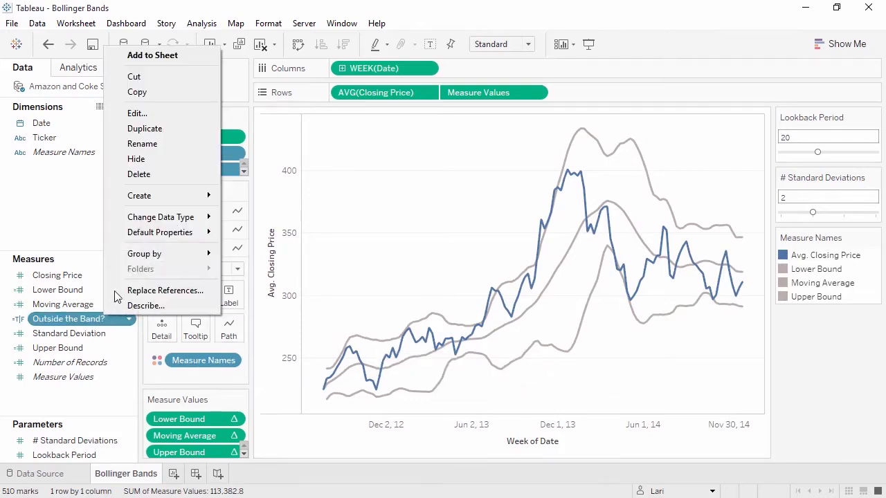
pyautogui.click(182, 115)
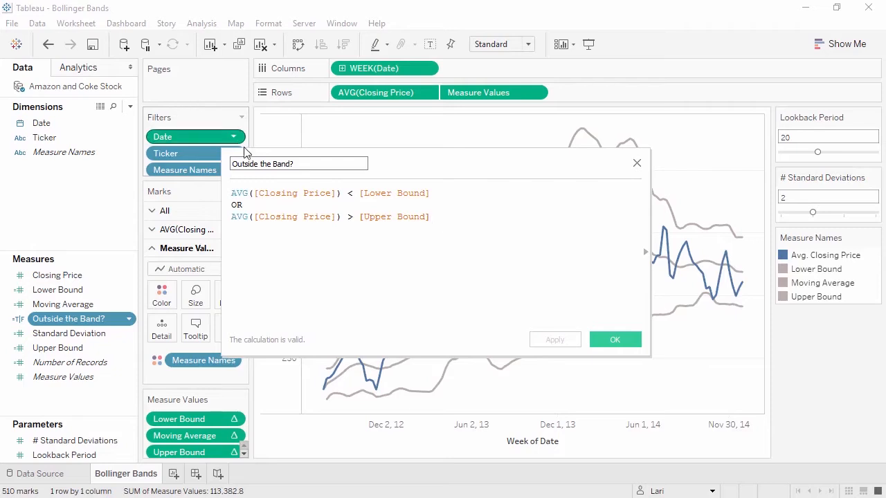
pyautogui.click(607, 339)
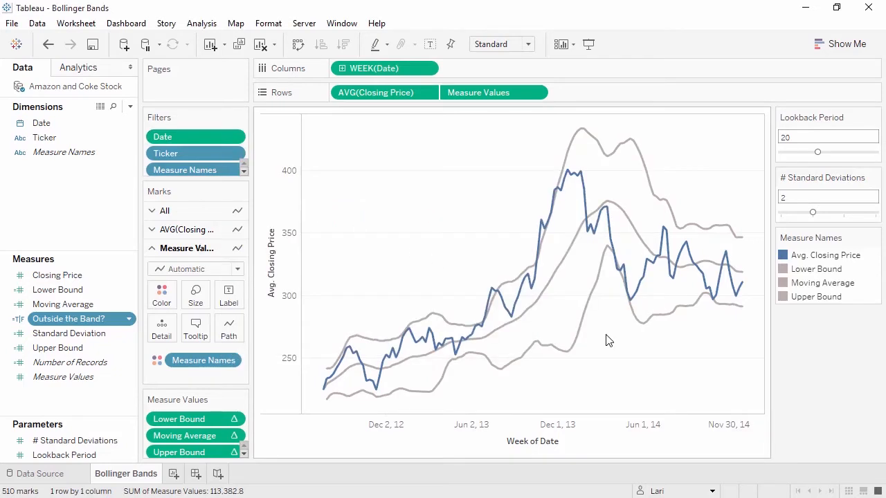
# Color the average Closing Price line by Outside the Band? and assign blue to the False value.
pyautogui.click(193, 230)
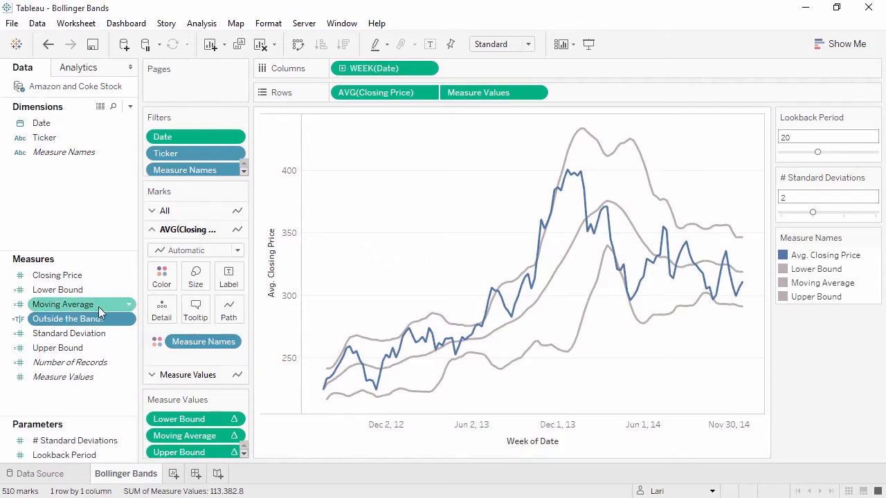
pyautogui.moveTo(92, 320); pyautogui.dragTo(158, 278)
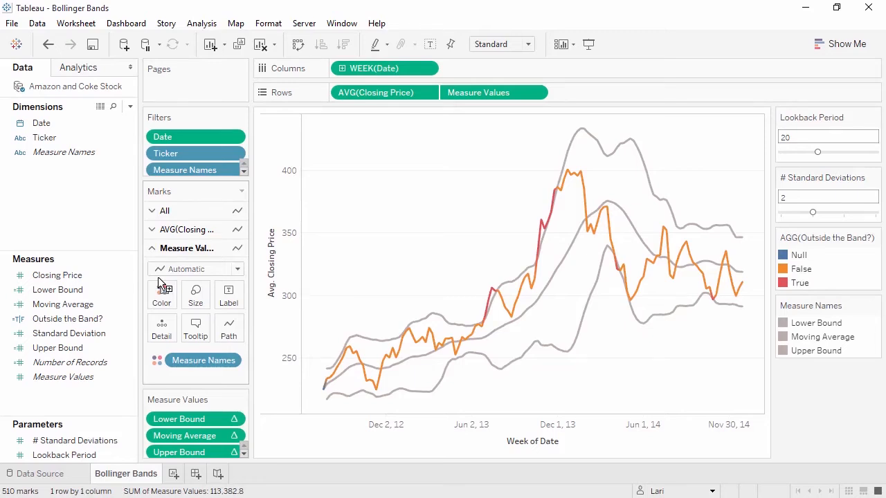
pyautogui.click(182, 229)
pyautogui.click(166, 280)
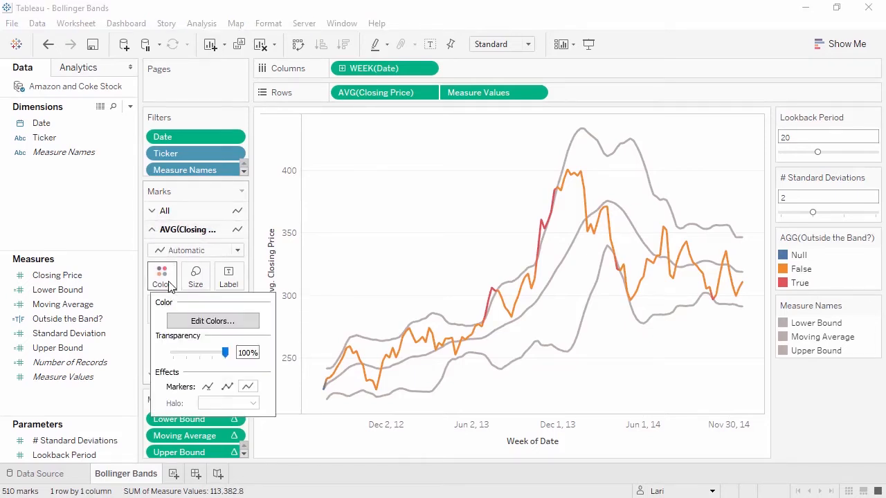
pyautogui.click(211, 321)
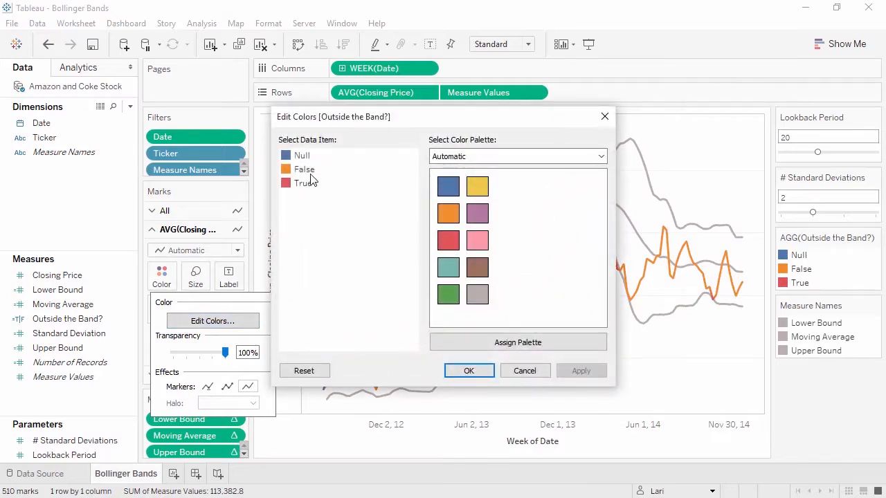
pyautogui.click(311, 171)
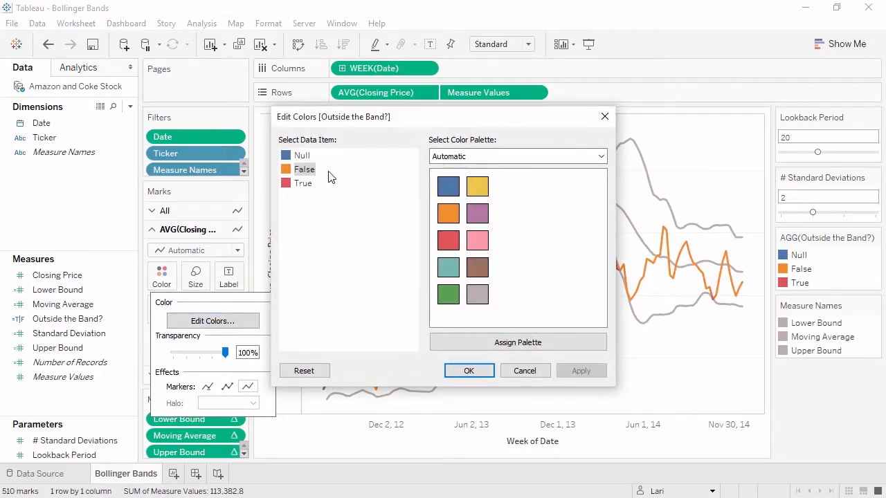
pyautogui.click(468, 371)
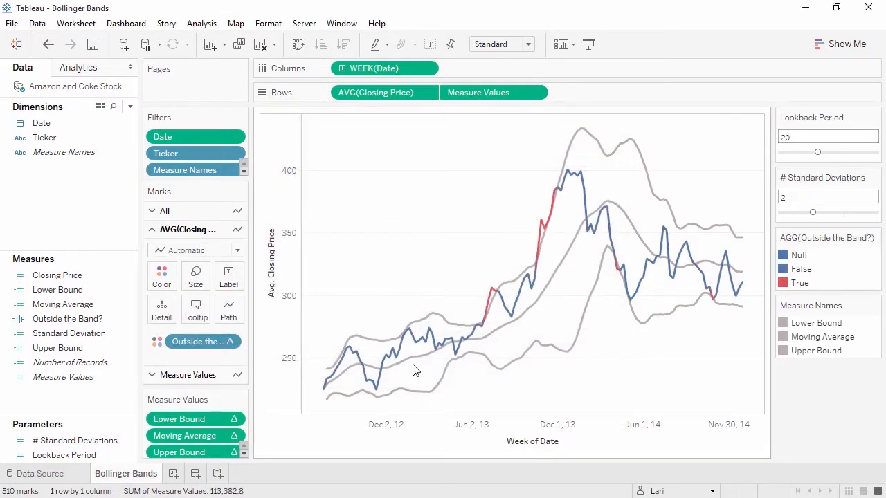
# Show markers on all points of the average Closing Price line.
pyautogui.click(164, 278)
pyautogui.click(228, 386)
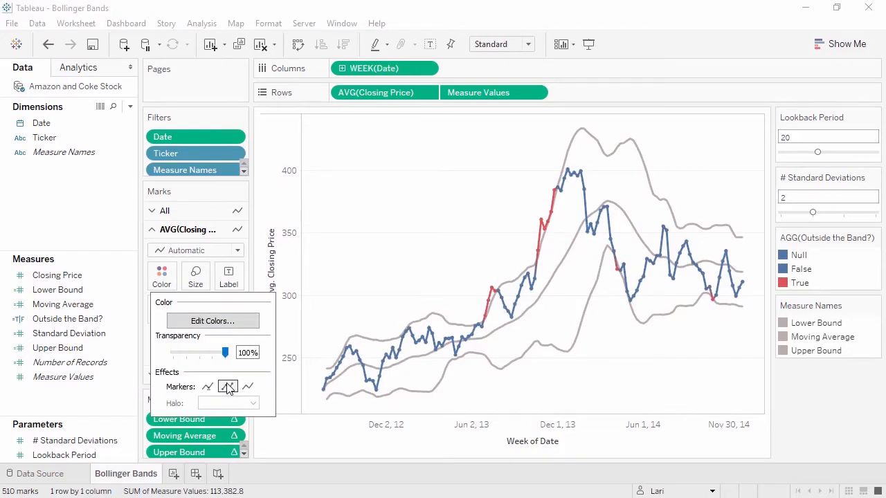
pyautogui.click(116, 245)
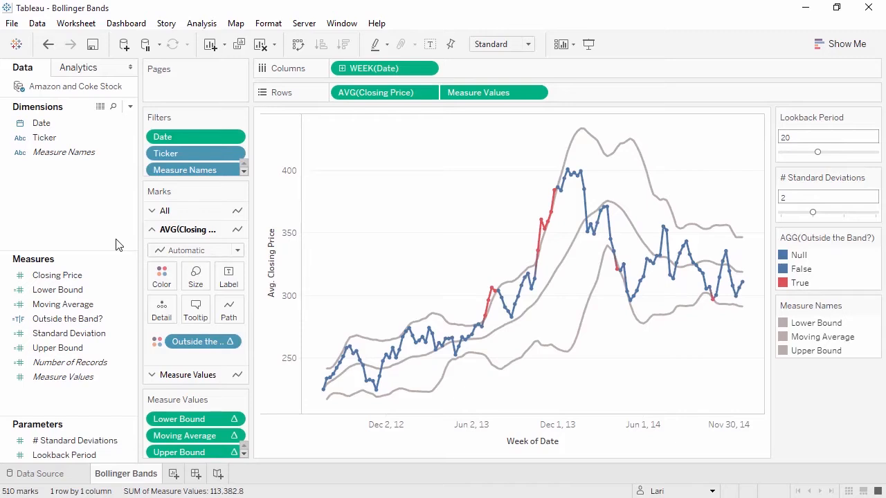
# Set the Lookback Period to 31 and test # Standard Deviations at 1 and at a higher value.
pyautogui.click(839, 152)
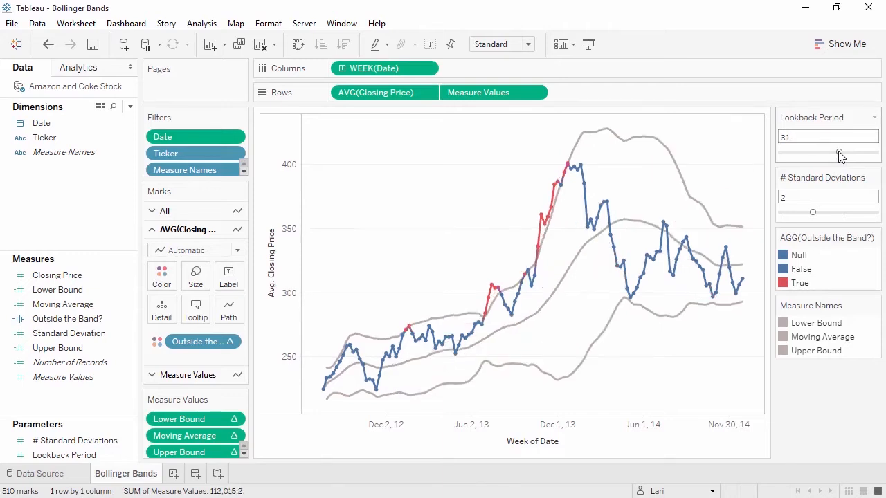
pyautogui.click(782, 214)
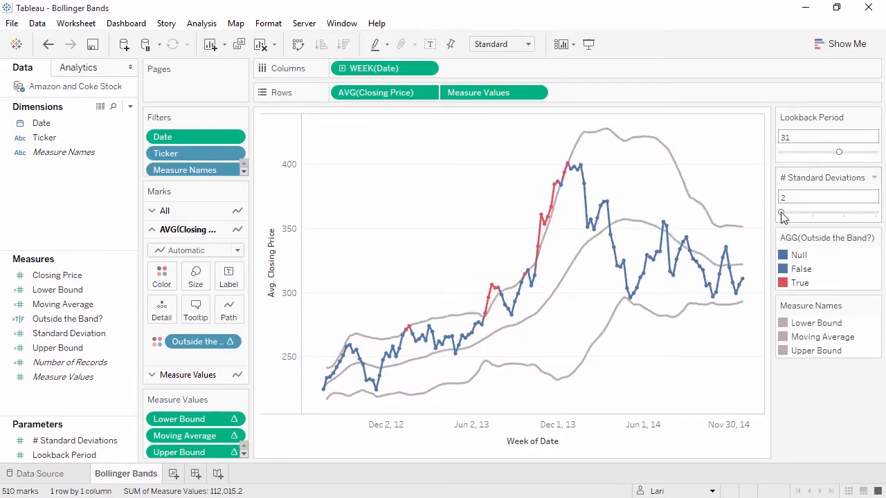
pyautogui.click(847, 213)
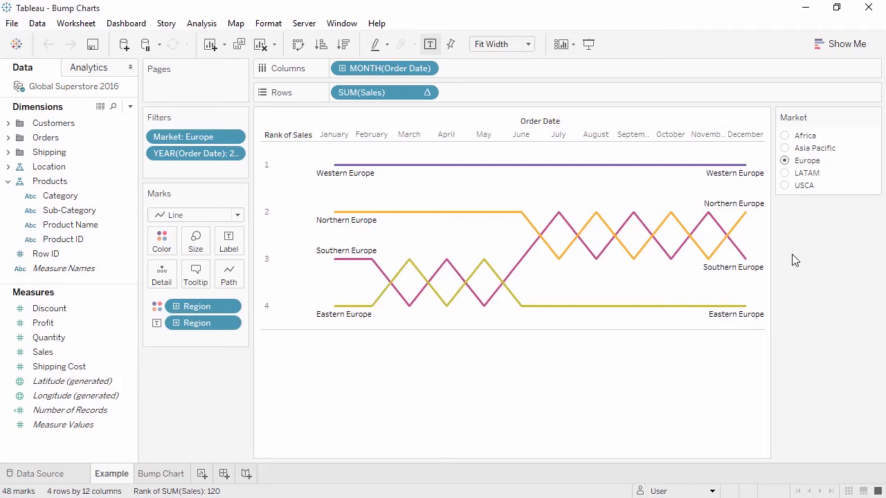
# View the example bump chart filtered to the LATAM, USCA and Asia Pacific markets, one at a time.
pyautogui.click(785, 174)
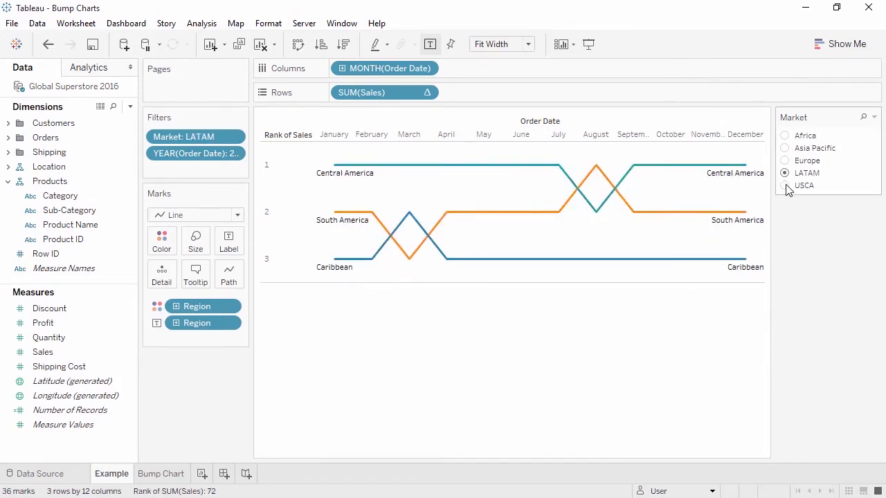
pyautogui.click(786, 187)
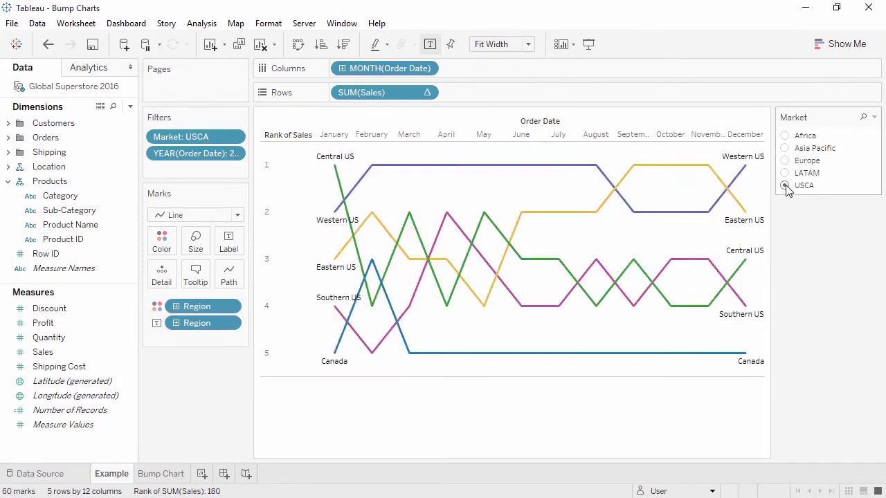
pyautogui.click(786, 149)
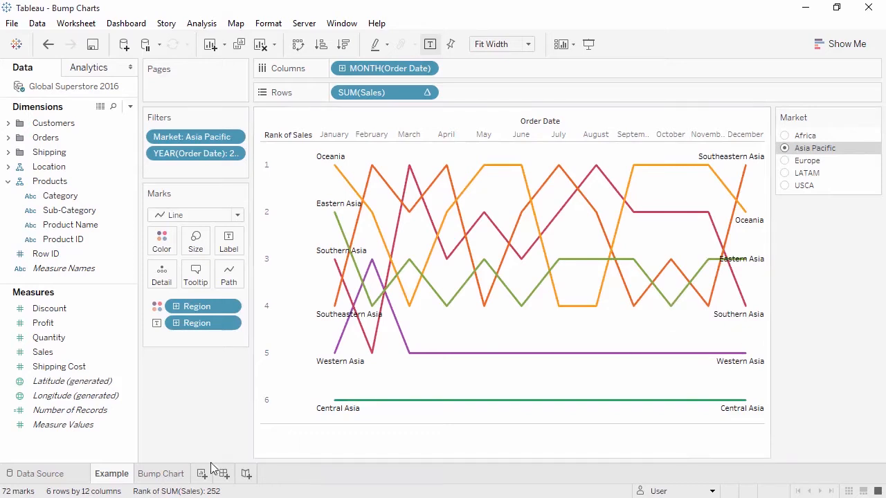
# On the Bump Chart sheet, apply a Rank quick table calculation to SUM(Profit).
pyautogui.click(177, 474)
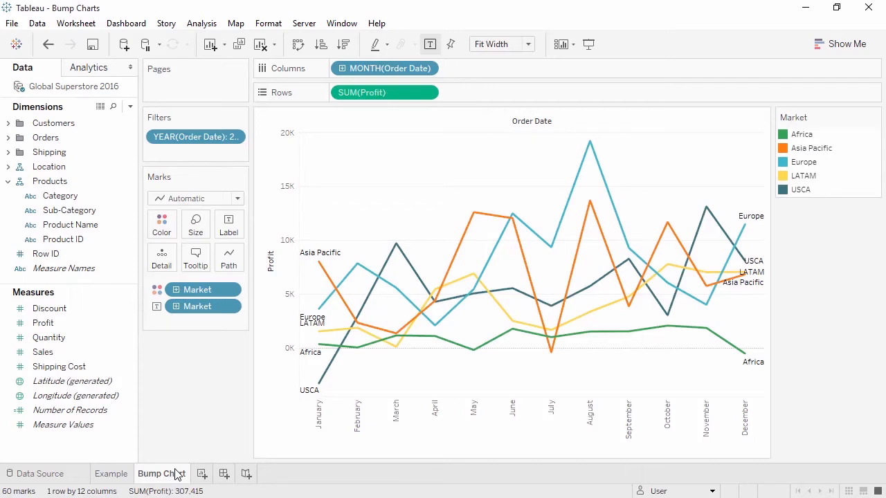
pyautogui.rightClick(409, 99)
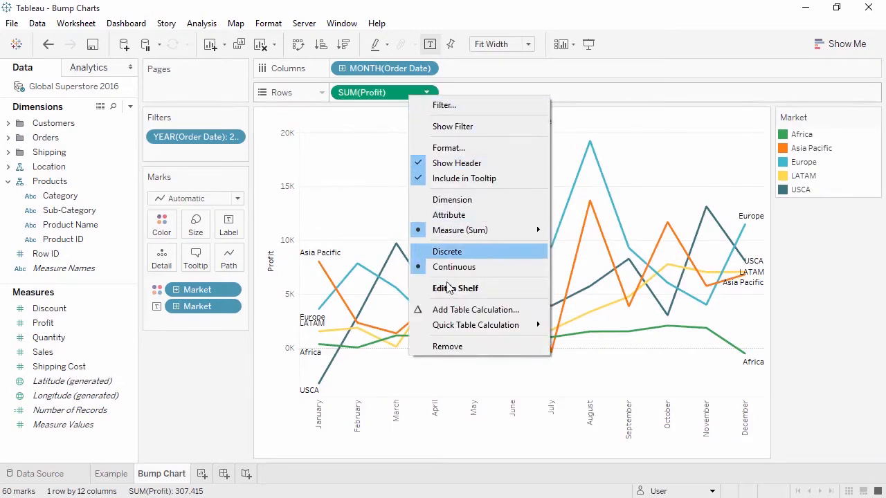
pyautogui.moveTo(448, 330)
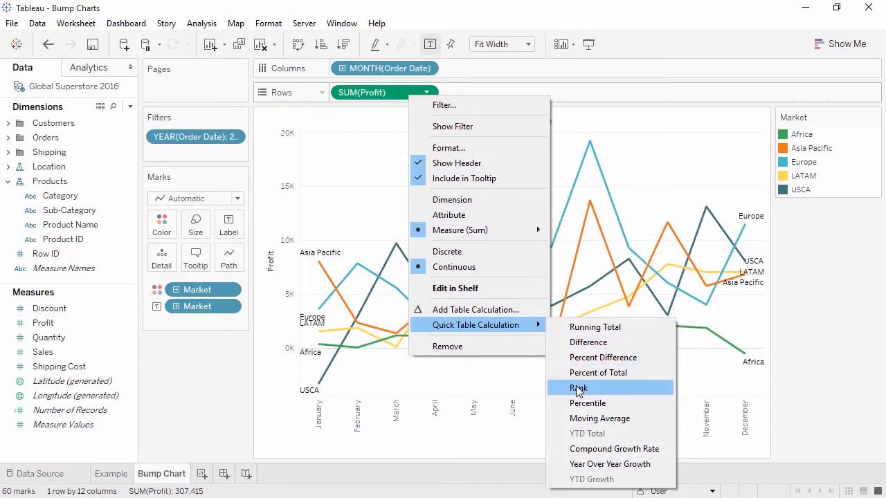
pyautogui.click(578, 389)
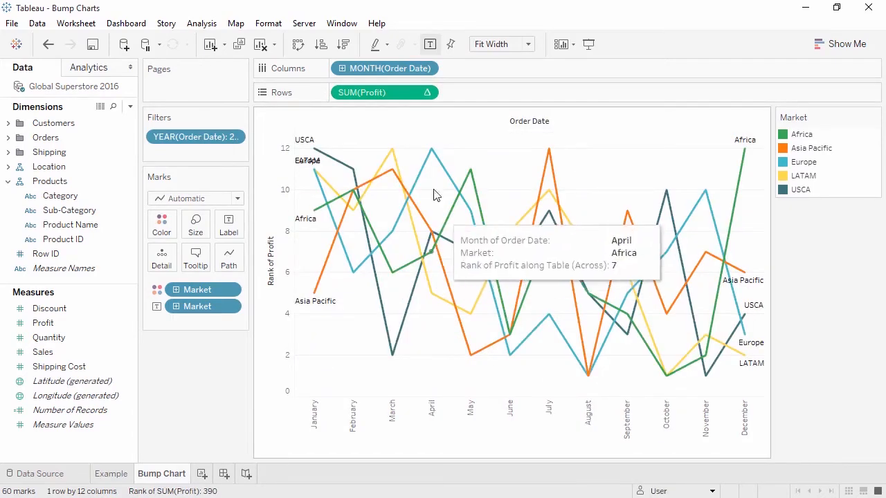
# Compute the rank of SUM(Profit) using Market and convert the measure to discrete.
pyautogui.rightClick(401, 93)
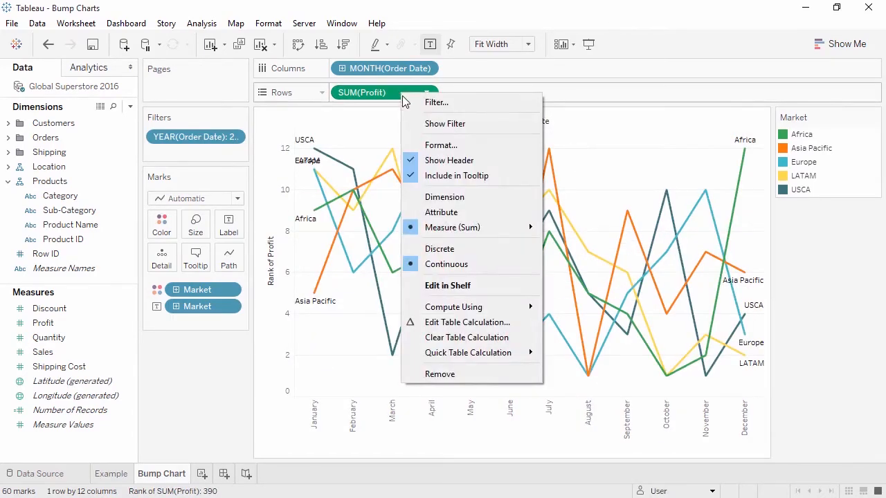
pyautogui.moveTo(449, 306)
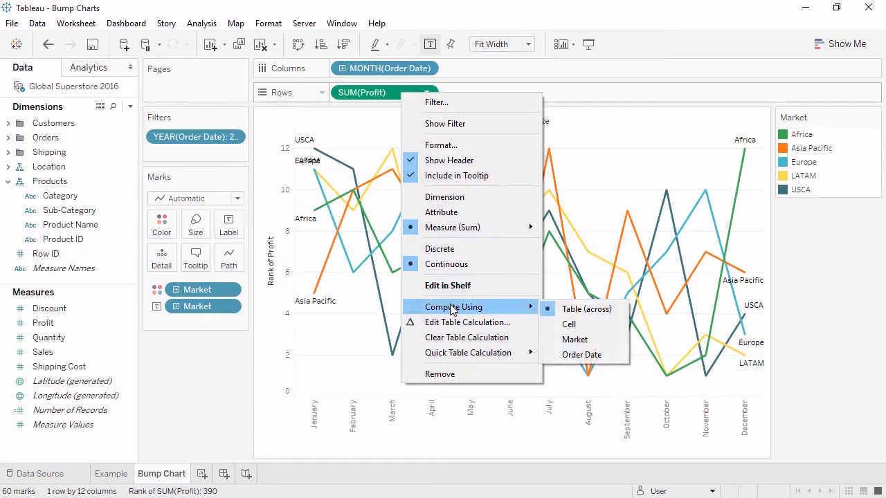
pyautogui.click(573, 338)
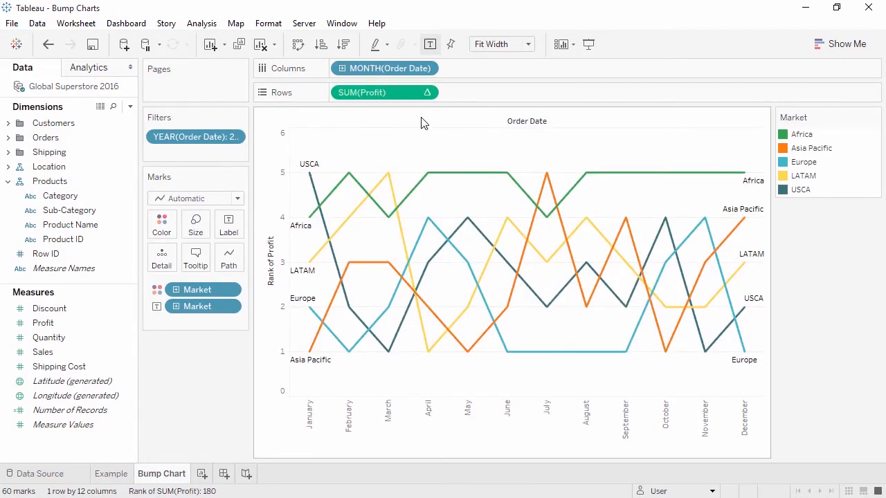
pyautogui.rightClick(411, 97)
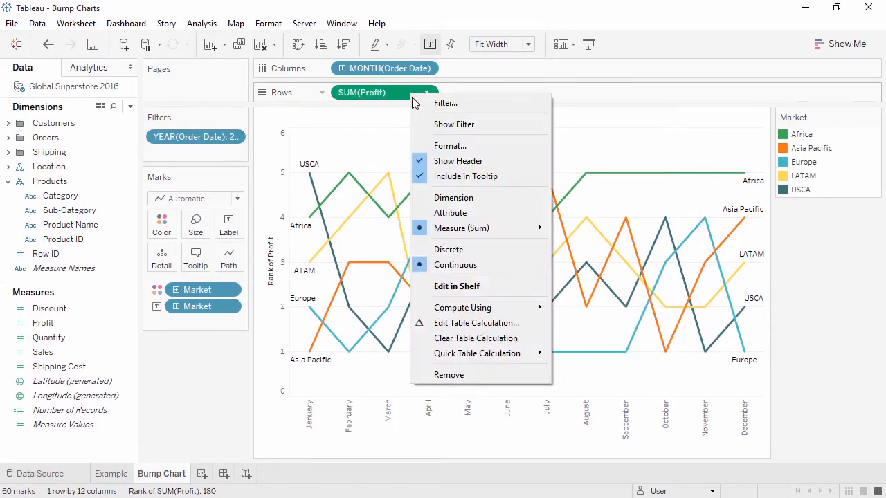
pyautogui.click(450, 260)
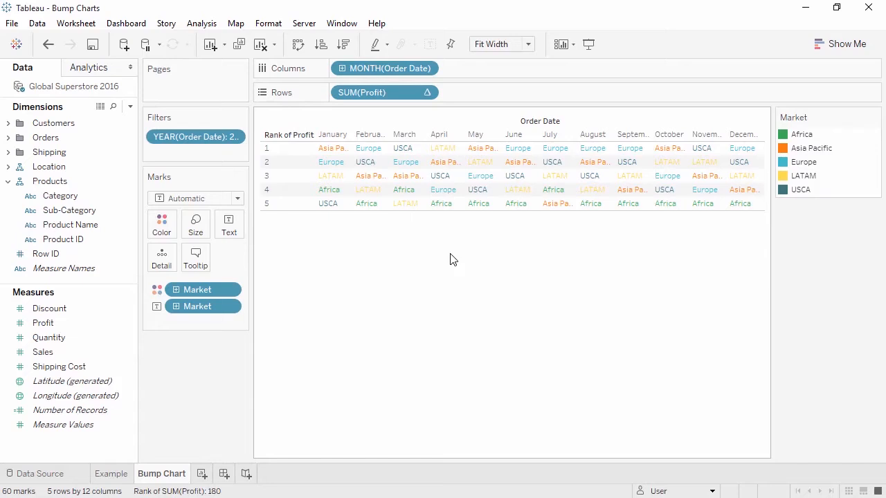
# Change the mark type of the profit-rank view from Automatic to Line.
pyautogui.click(238, 199)
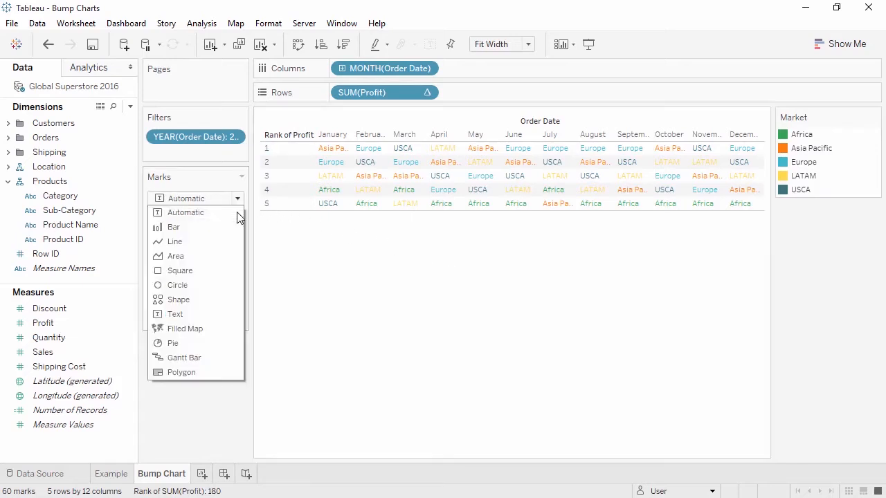
pyautogui.click(227, 242)
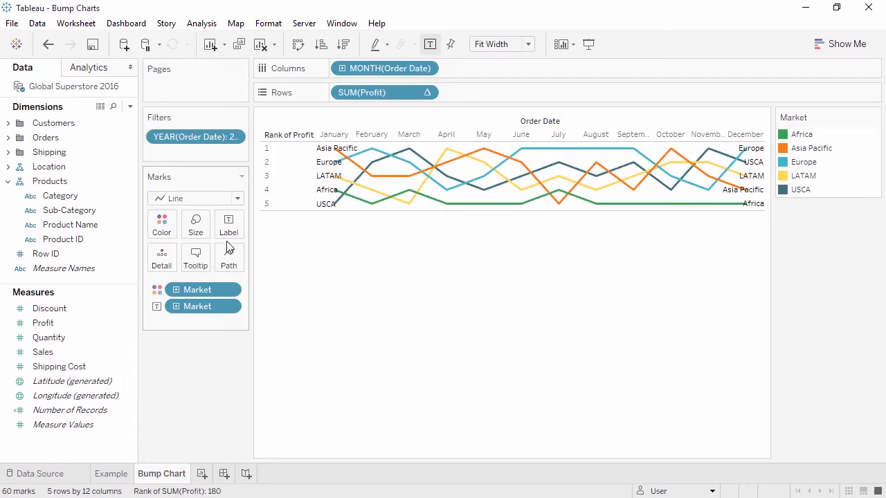
# Try Sub-Category in place of MONTH(Order Date) on Columns, and undo the swap.
pyautogui.moveTo(110, 210); pyautogui.dragTo(386, 68)
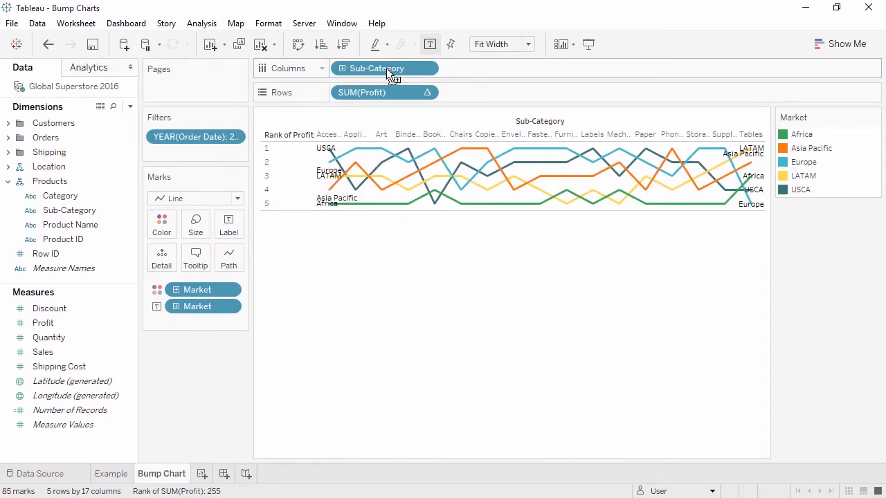
pyautogui.click(49, 45)
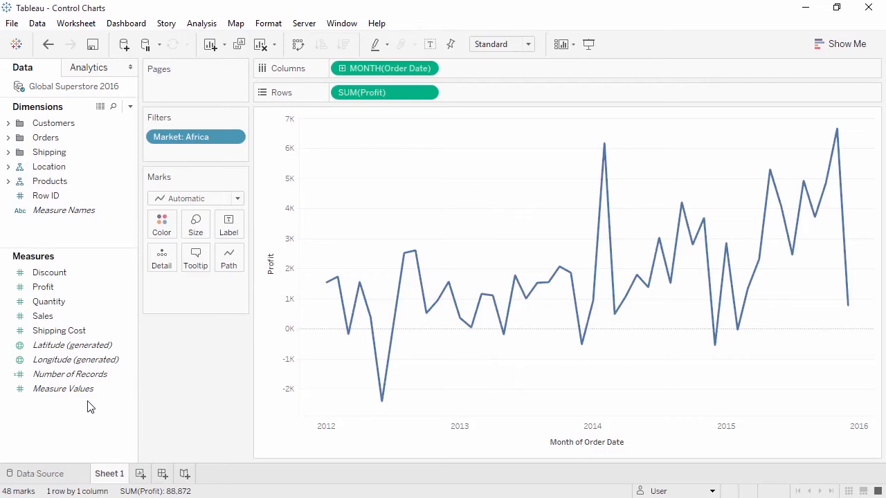
# In the Control Charts workbook, start a new parameter named Standard Deviations with the Integer data type.
pyautogui.rightClick(79, 424)
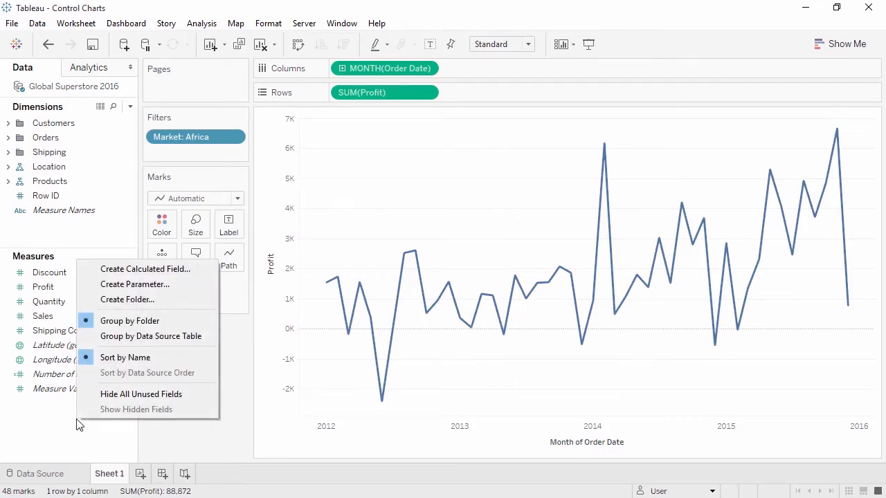
pyautogui.click(123, 284)
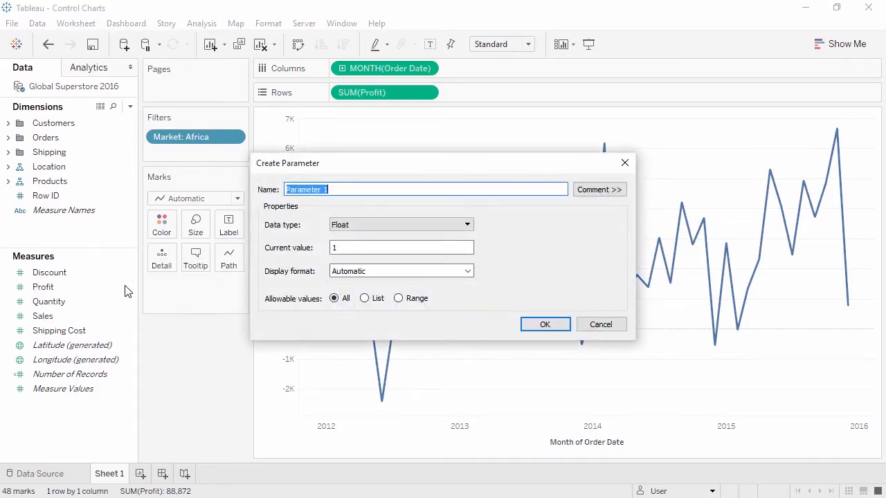
pyautogui.write('Standard Deviations')
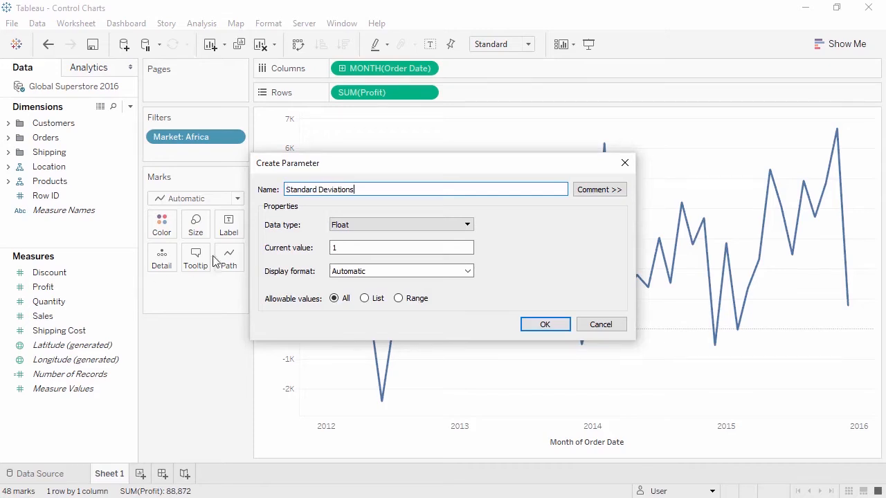
pyautogui.click(365, 221)
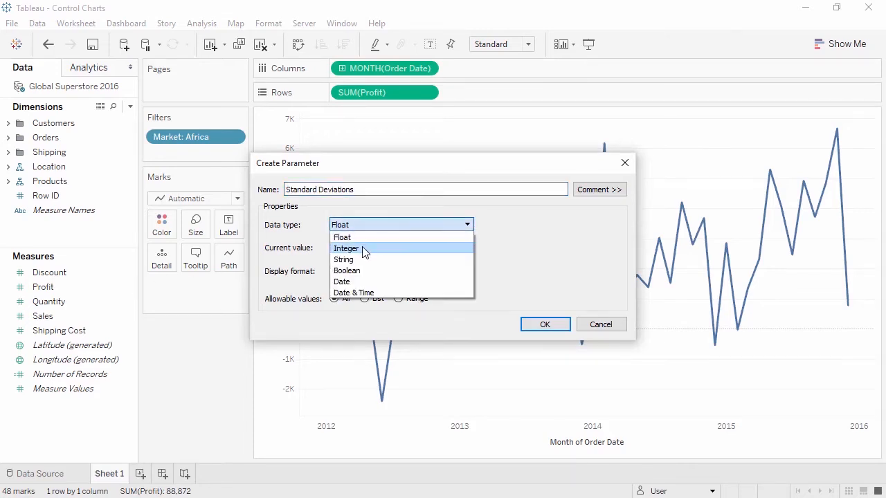
pyautogui.click(363, 248)
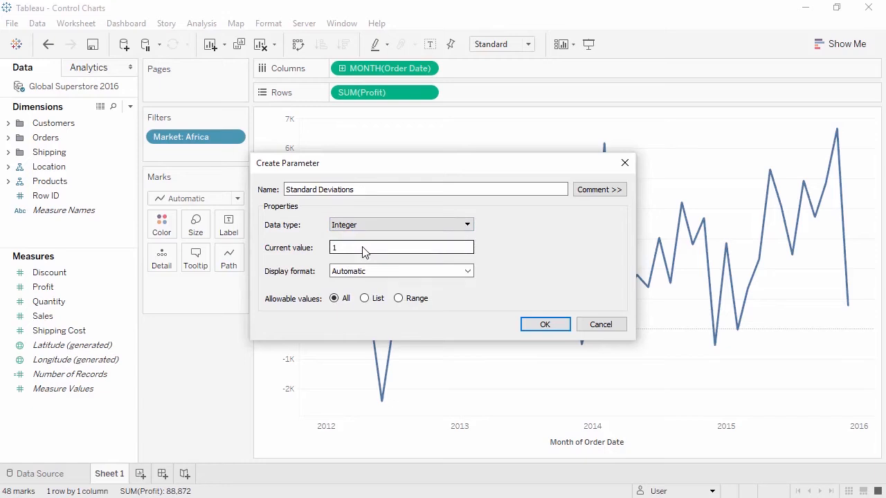
# Restrict the parameter's allowable values to a list of 1, 2 and 3, and create it.
pyautogui.click(365, 298)
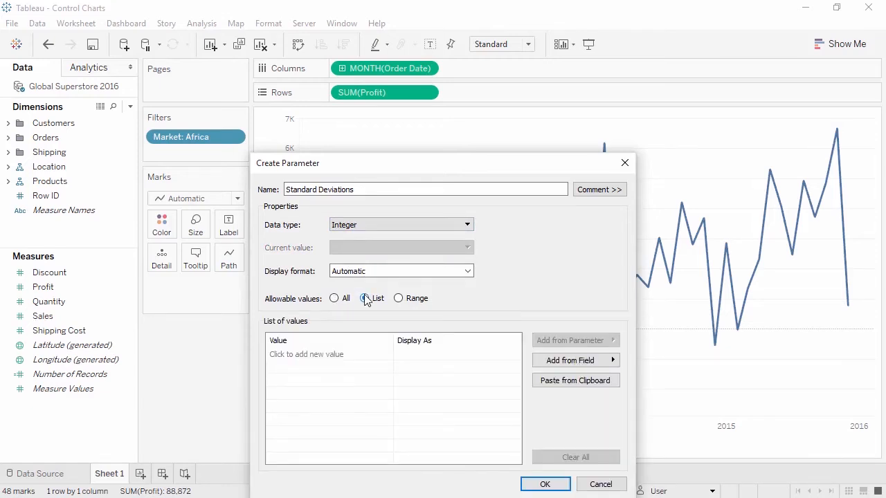
pyautogui.click(360, 356)
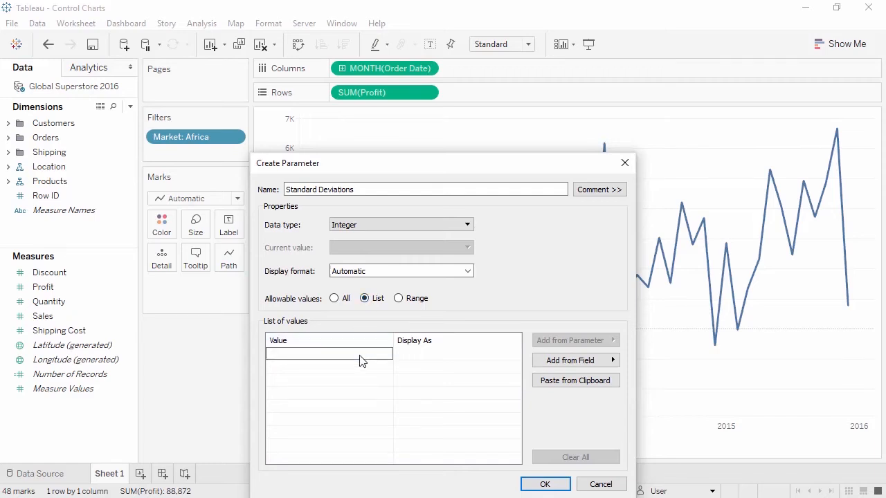
pyautogui.write('1')
pyautogui.press('Return')
pyautogui.write('2')
pyautogui.press('Return')
pyautogui.write('3')
pyautogui.press('Return')
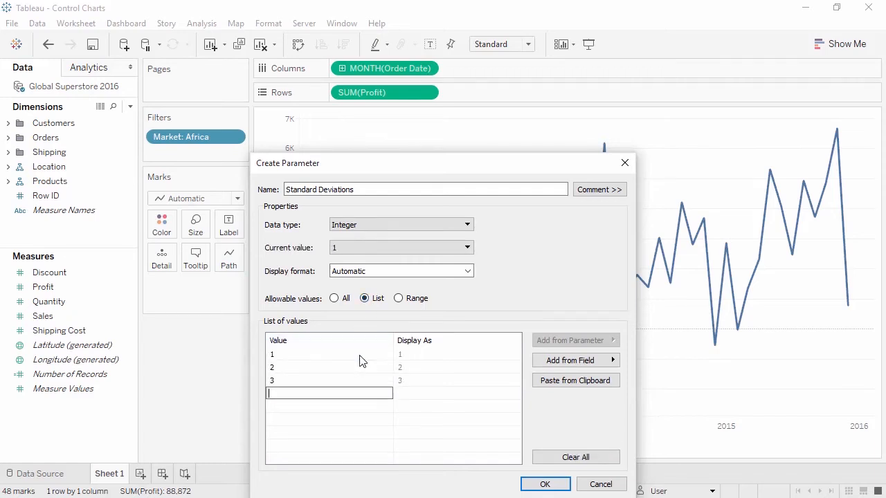
pyautogui.click(545, 484)
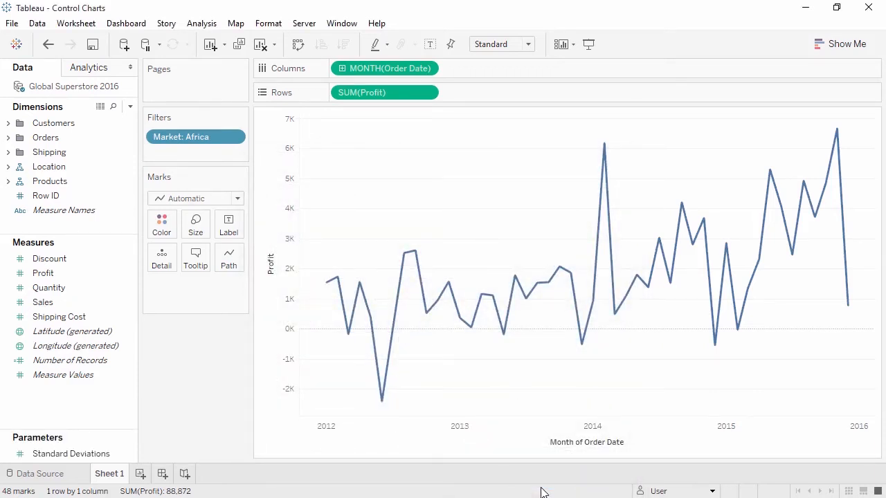
# Create a calculated field Lower Bound as WINDOW_AVG(SUM([Profit])) - ( WINDOW_STDEV( SUM([Profit])) * [Standard Deviations] ).
pyautogui.rightClick(115, 410)
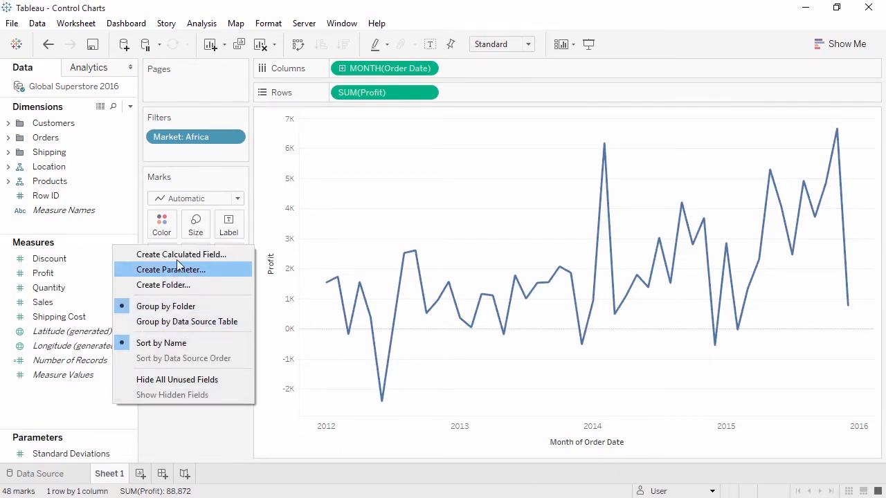
pyautogui.click(178, 255)
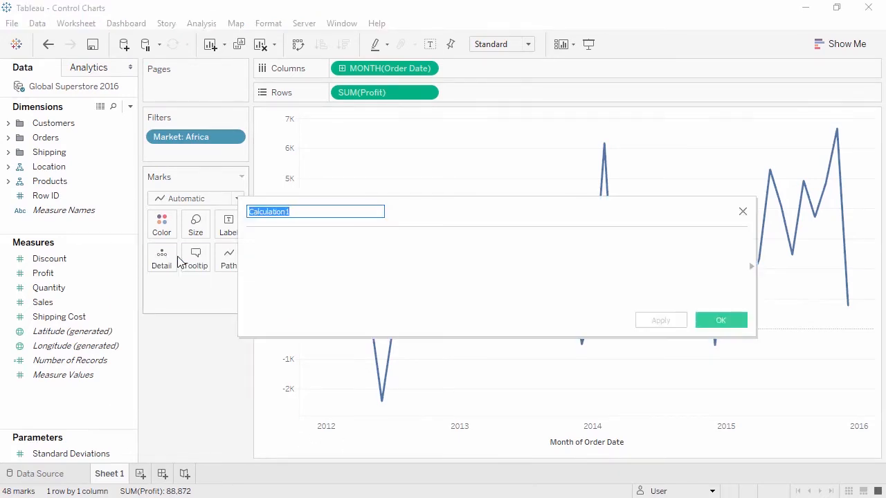
pyautogui.write('Lower Bound')
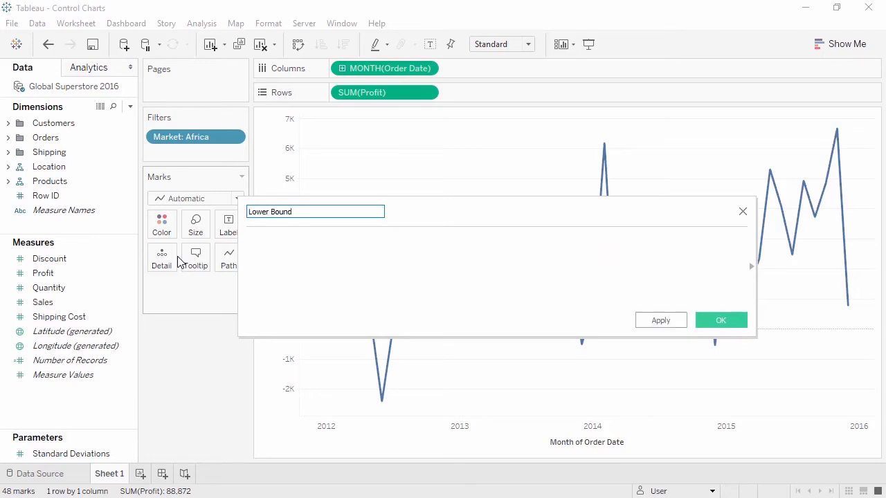
pyautogui.click(269, 257)
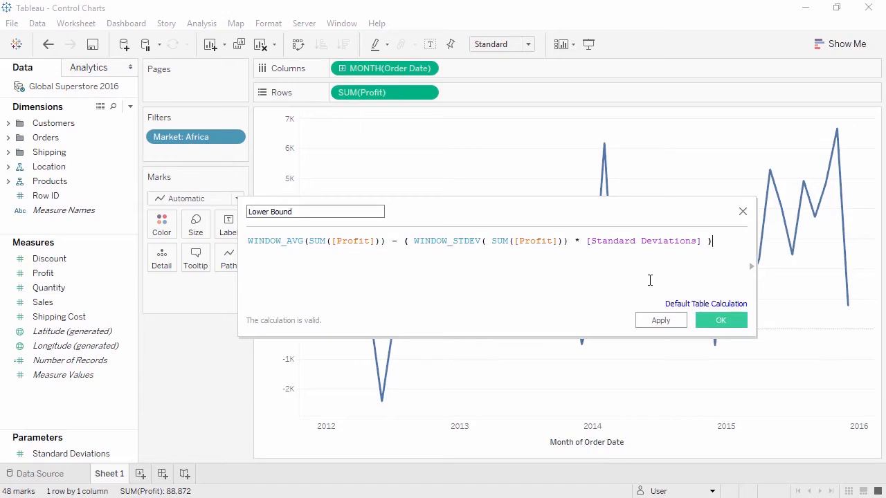
pyautogui.click(721, 319)
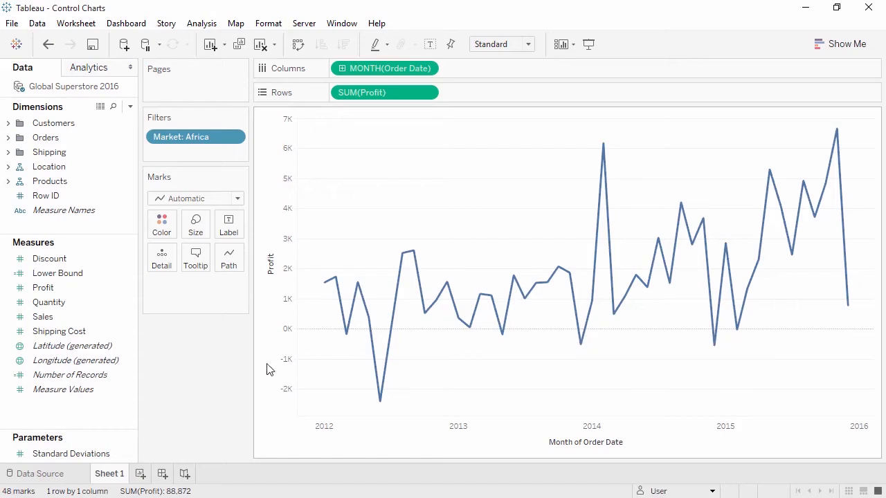
# Create a calculated field Upper Bound as WINDOW_AVG(SUM([Profit])) + ( WINDOW_STDEV( SUM([Profit])) * [Standard Deviations] ).
pyautogui.rightClick(93, 414)
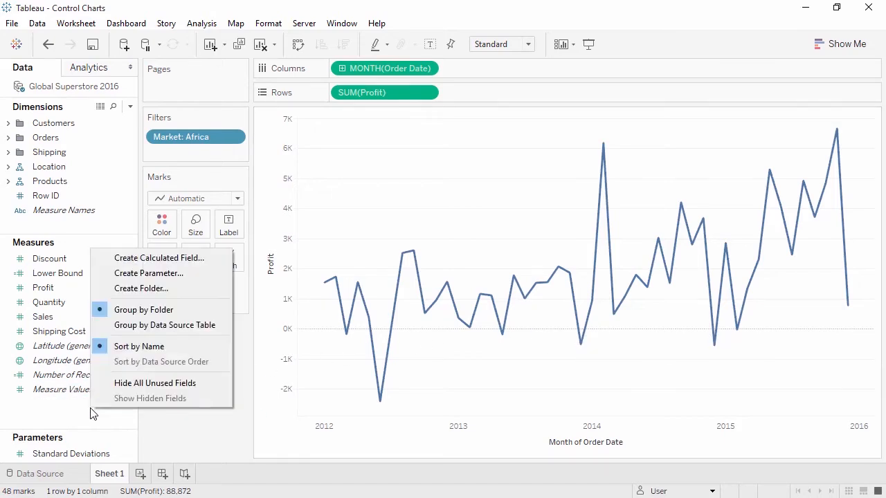
pyautogui.click(179, 258)
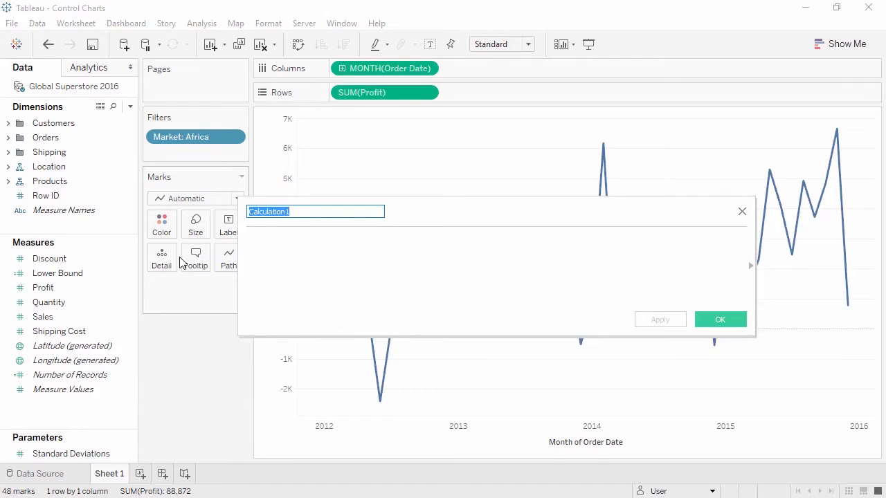
pyautogui.write('Upper Bound')
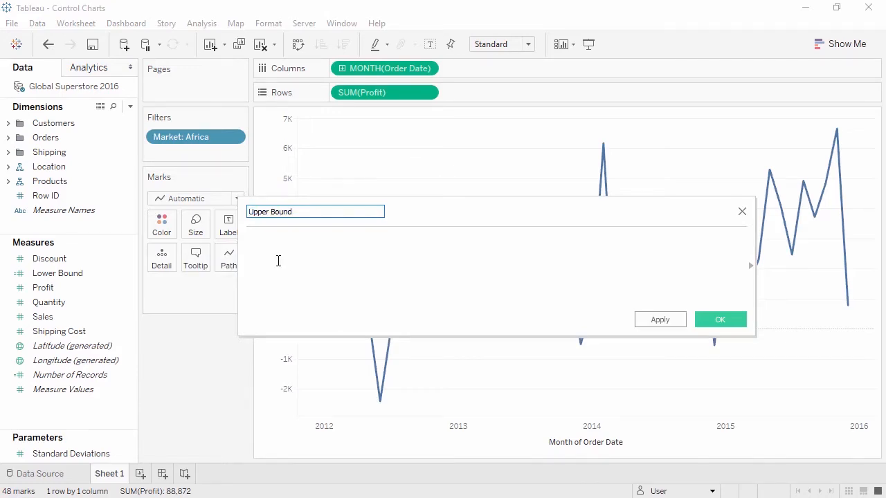
pyautogui.click(294, 261)
pyautogui.write('WINDOW_AVG(SUM([Profit])) + ( WINDOW_STDEV( SUM([Profit])) * [Standard Deviations] )')
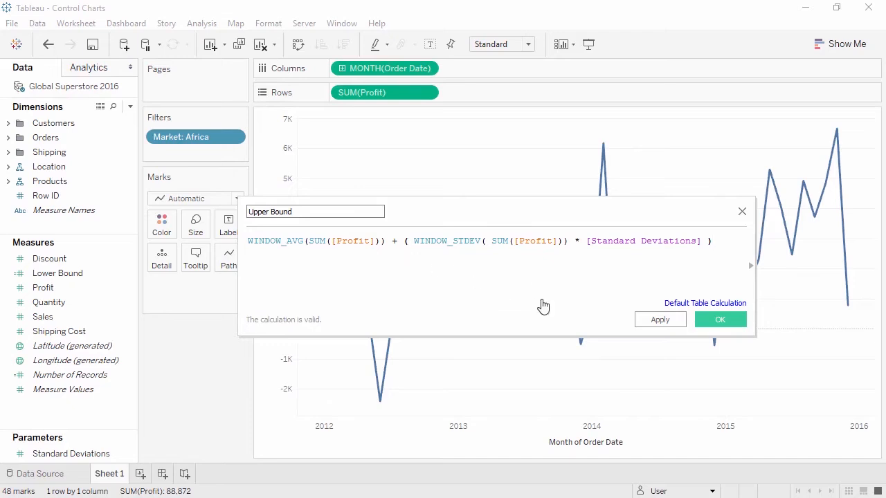
pyautogui.click(714, 323)
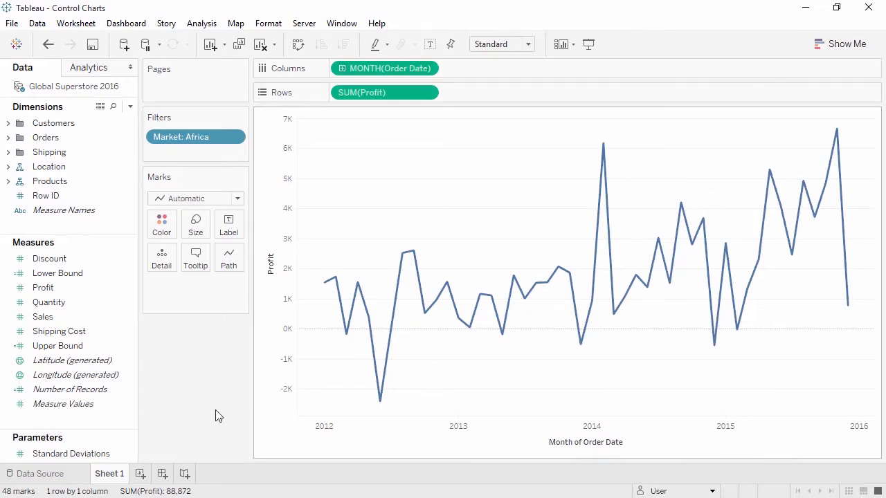
# Create a calculated field Outliers as SUM([Profit]) < [Lower Bound] OR SUM([Profit]) > [Upper Bound].
pyautogui.rightClick(108, 422)
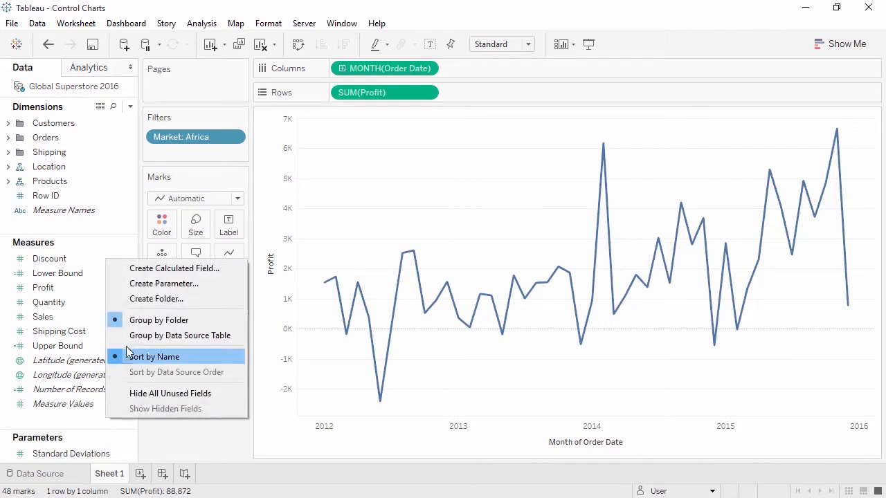
pyautogui.click(143, 274)
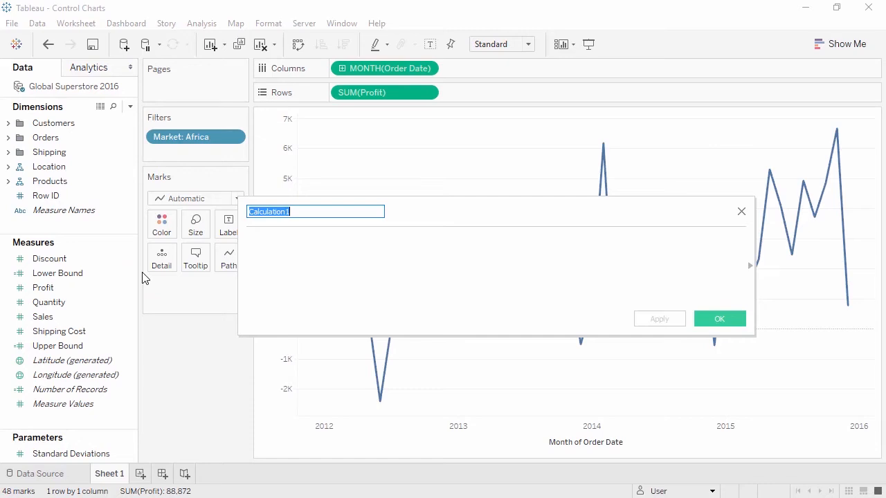
pyautogui.write('Outliers')
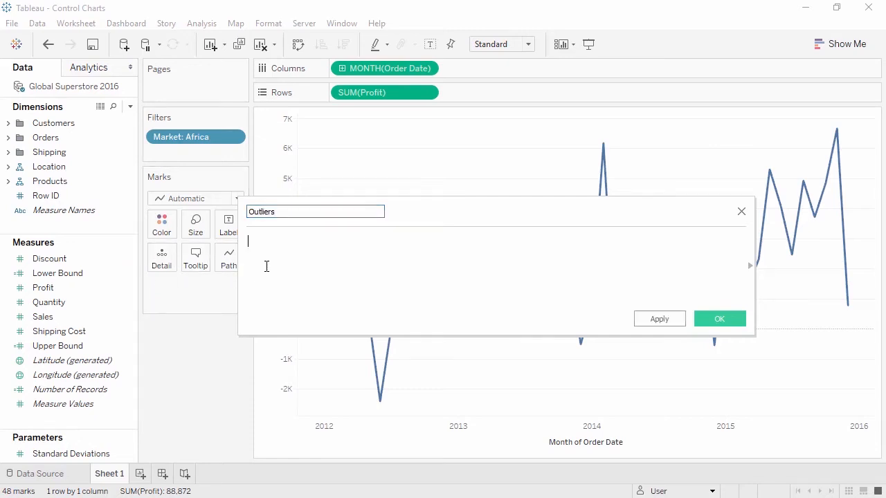
pyautogui.write('SUM([Profit]) < [Lower Bound] OR SUM([Profit]) > [Upper Bound]')
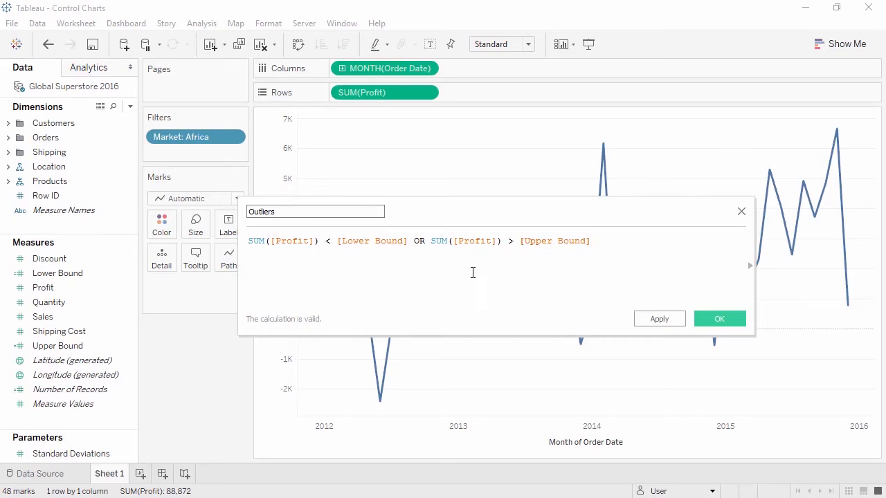
pyautogui.click(720, 319)
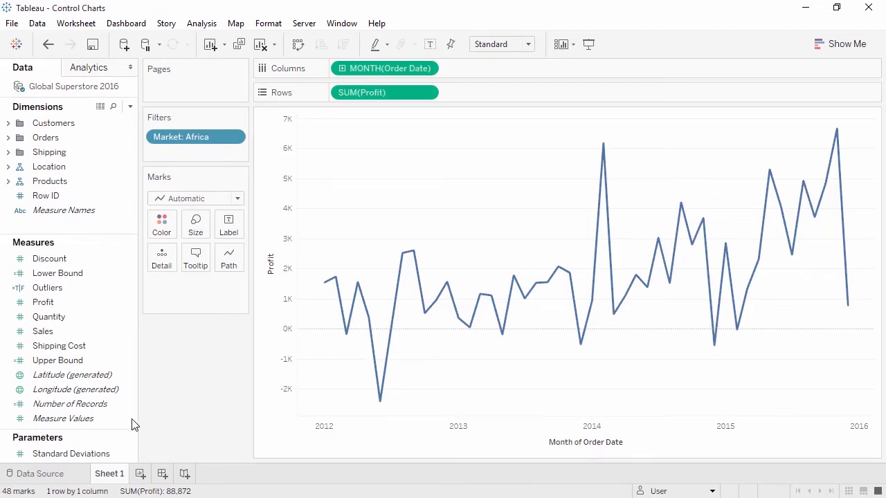
# Add Measure Values to Rows after SUM(Profit), keeping only Lower Bound and Upper Bound among its measures.
pyautogui.moveTo(82, 418); pyautogui.dragTo(481, 93)
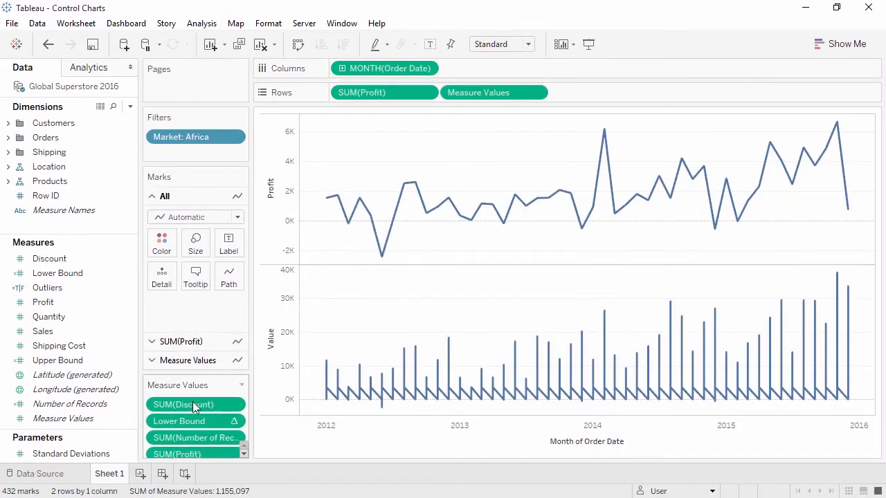
pyautogui.moveTo(194, 411); pyautogui.dragTo(115, 355)
pyautogui.moveTo(196, 436); pyautogui.dragTo(101, 350)
pyautogui.moveTo(181, 436); pyautogui.dragTo(119, 351)
pyautogui.moveTo(173, 445); pyautogui.dragTo(97, 351)
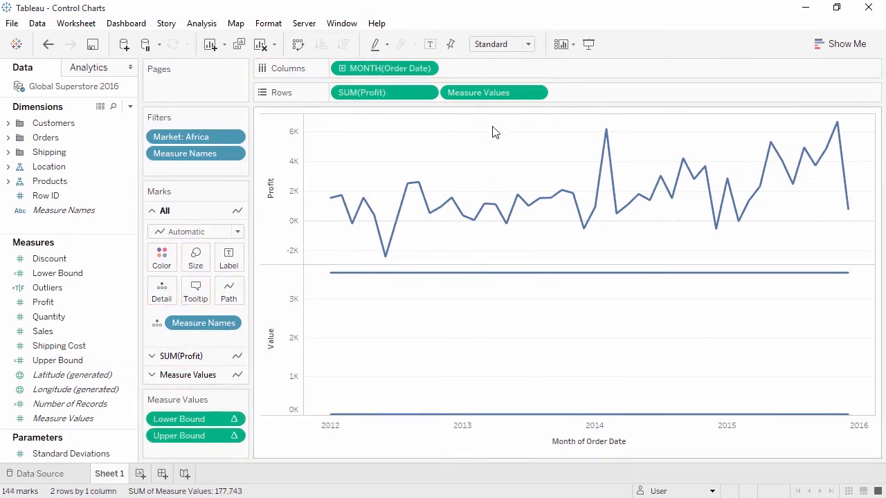
# Make Measure Values a dual axis with SUM(Profit), and synchronize the two axes.
pyautogui.rightClick(503, 98)
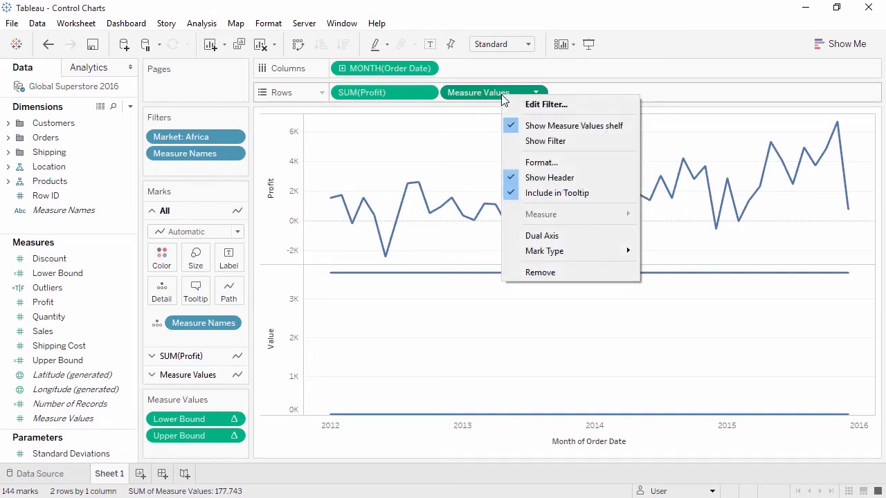
pyautogui.click(558, 237)
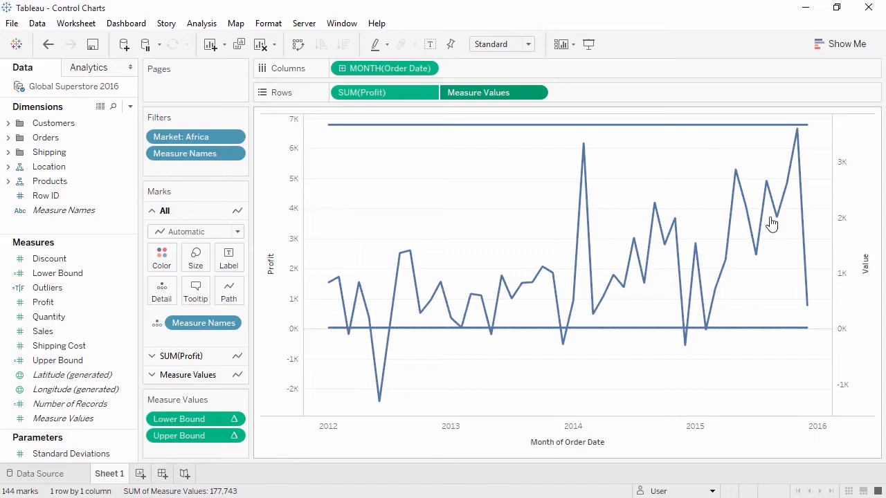
pyautogui.rightClick(845, 201)
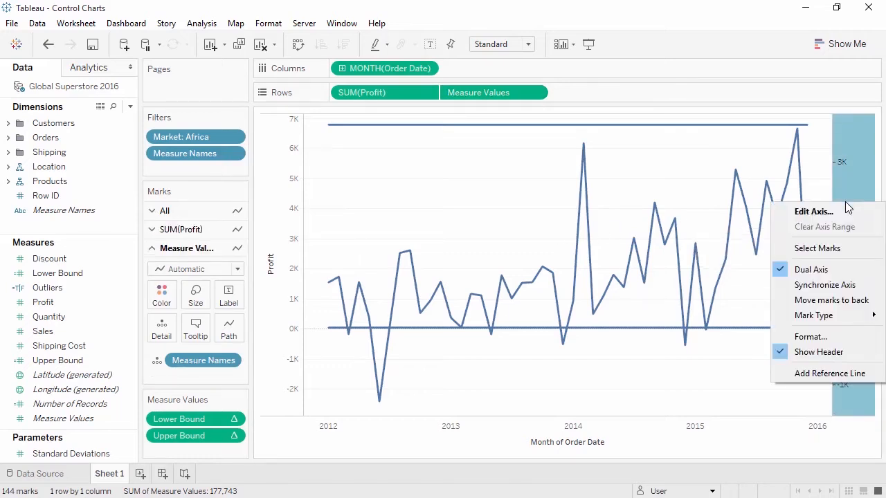
pyautogui.click(850, 285)
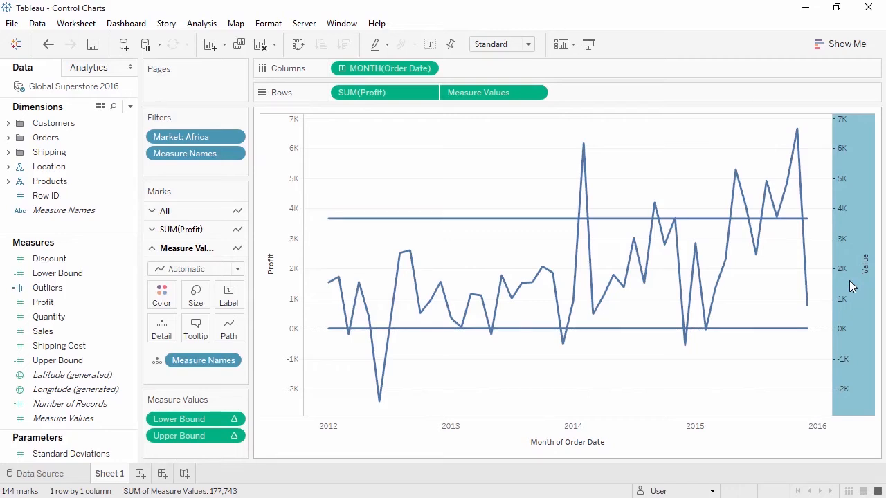
# Hide the header of the secondary Value axis and colour the SUM(Profit) line by Outliers.
pyautogui.rightClick(851, 287)
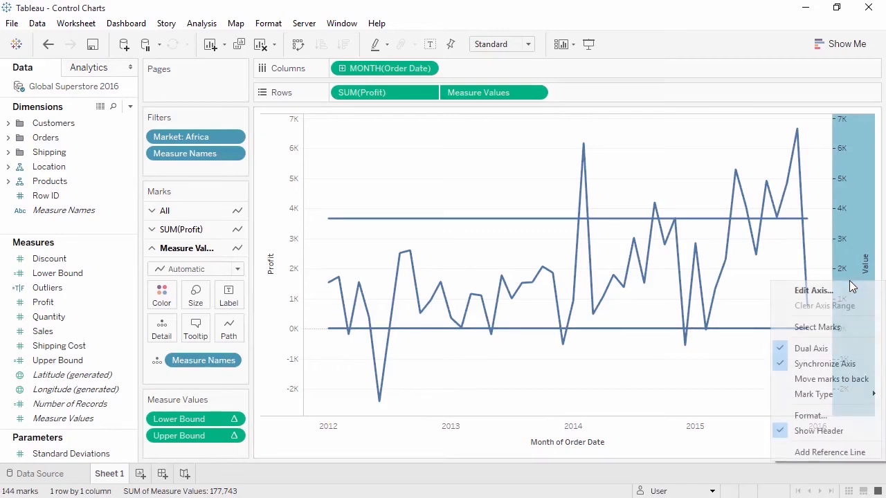
pyautogui.click(851, 430)
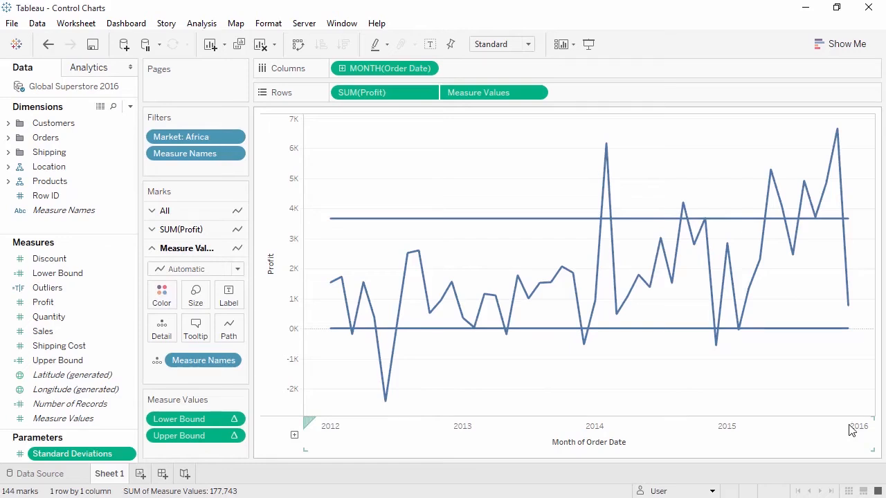
pyautogui.click(213, 230)
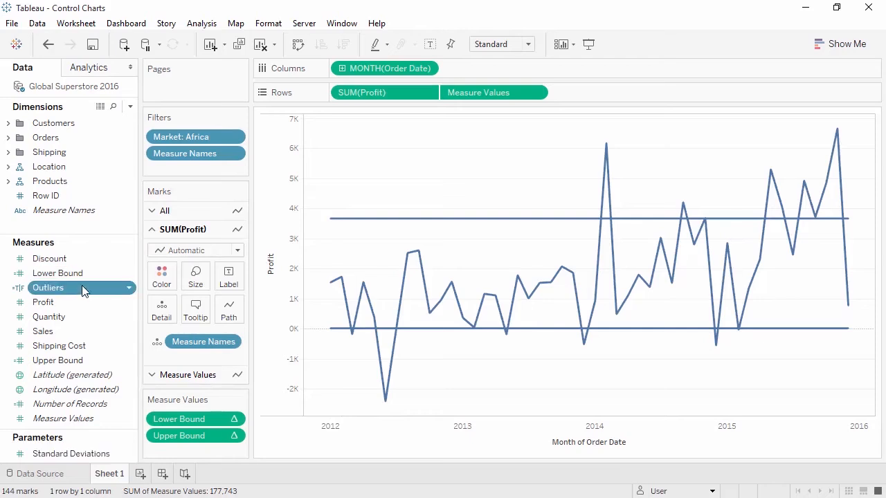
pyautogui.moveTo(81, 285); pyautogui.dragTo(160, 283)
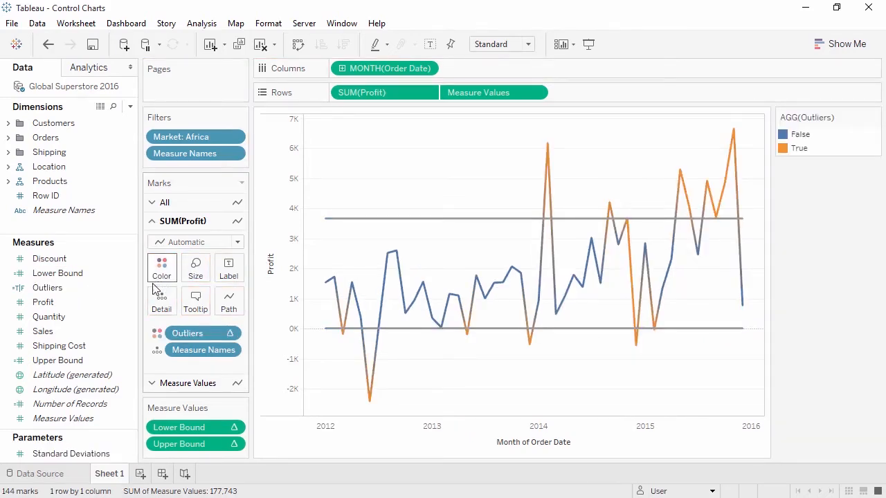
# Show the parameter control for Standard Deviations.
pyautogui.moveTo(83, 453); pyautogui.dragTo(84, 453)
pyautogui.rightClick(83, 452)
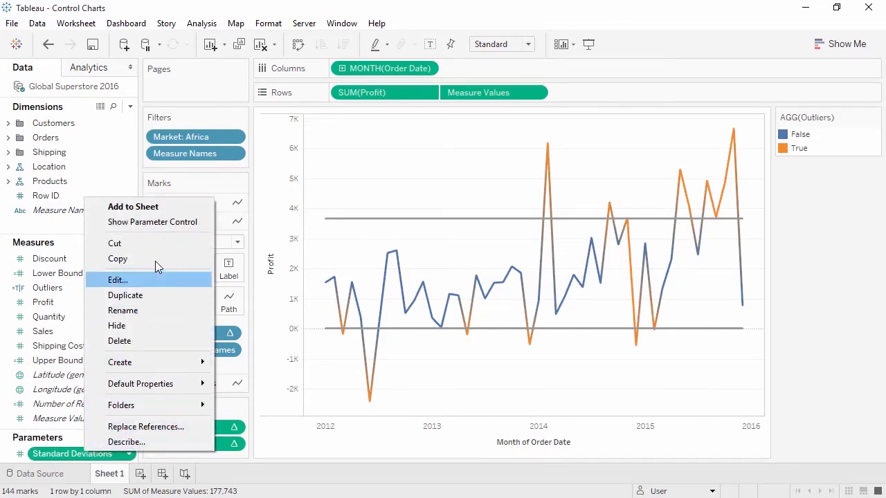
pyautogui.click(164, 222)
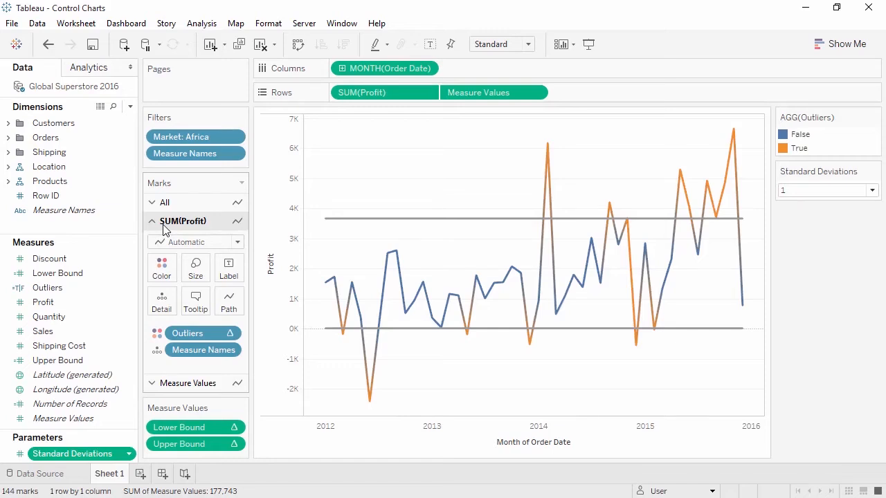
# Edit the Outliers colours, assigning grey to False and red to True.
pyautogui.click(162, 268)
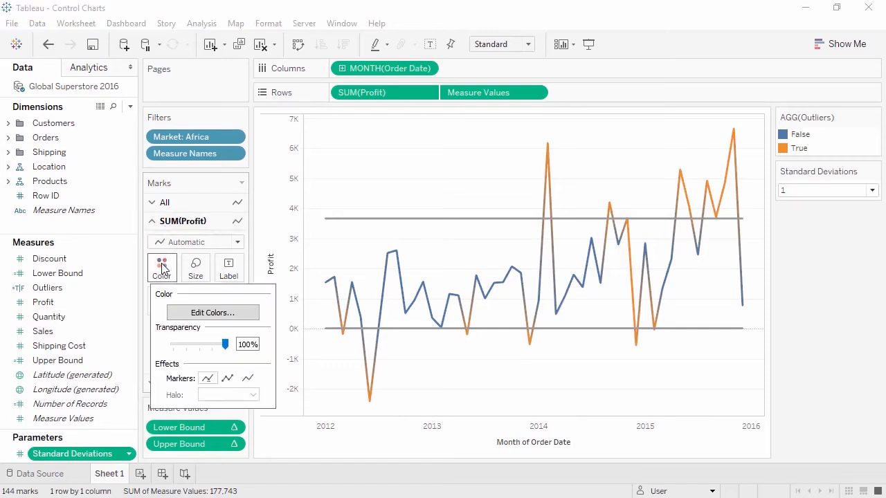
pyautogui.click(189, 315)
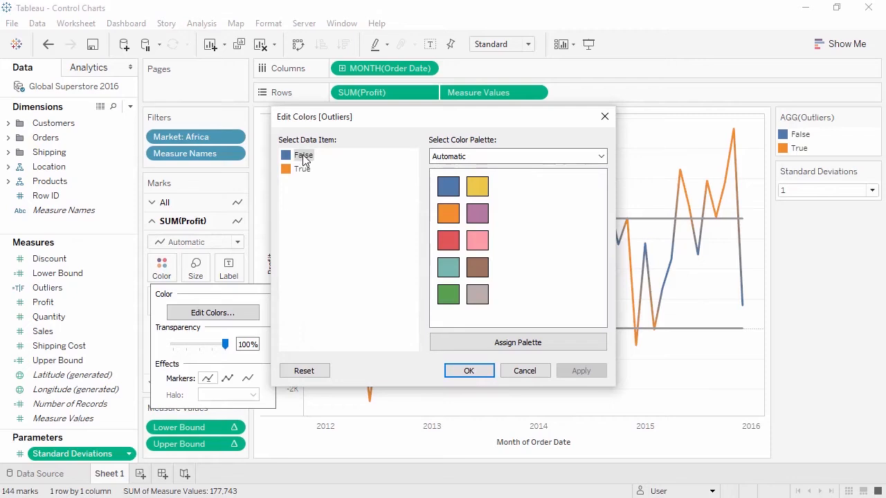
pyautogui.click(477, 294)
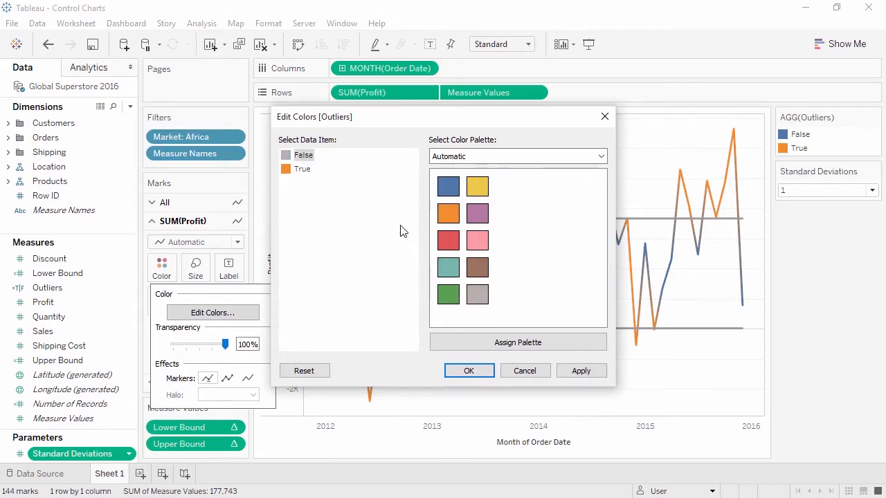
pyautogui.click(303, 170)
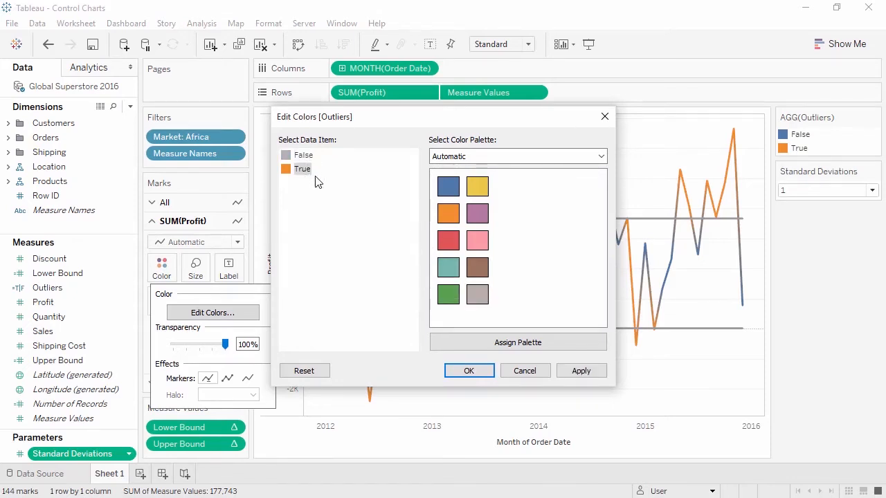
pyautogui.click(448, 250)
pyautogui.click(466, 371)
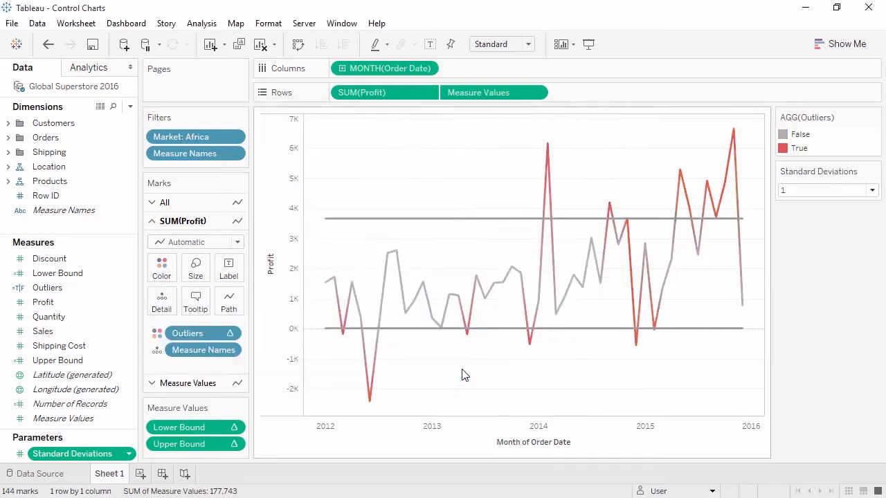
# Show markers on all data points of the SUM(Profit) line.
pyautogui.click(161, 270)
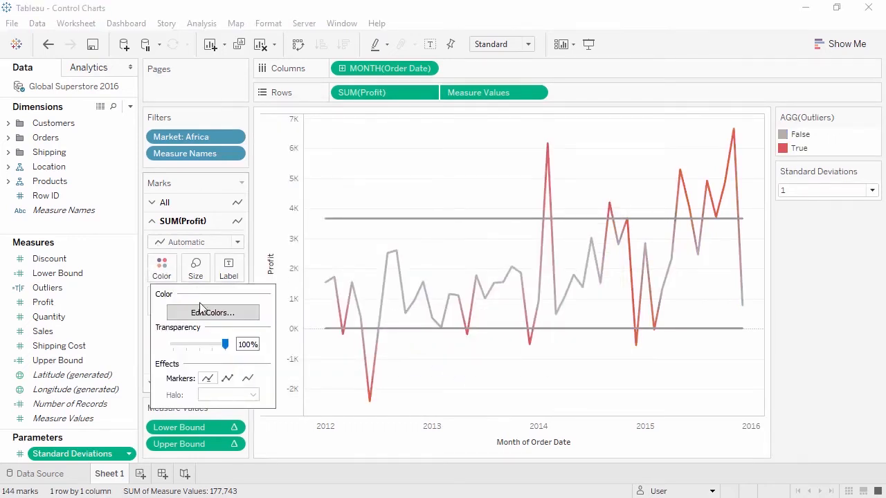
pyautogui.click(233, 380)
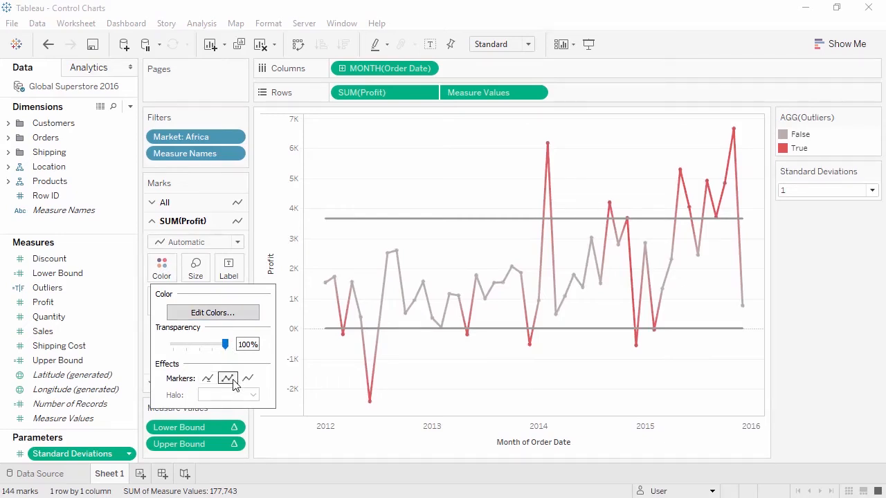
pyautogui.click(792, 280)
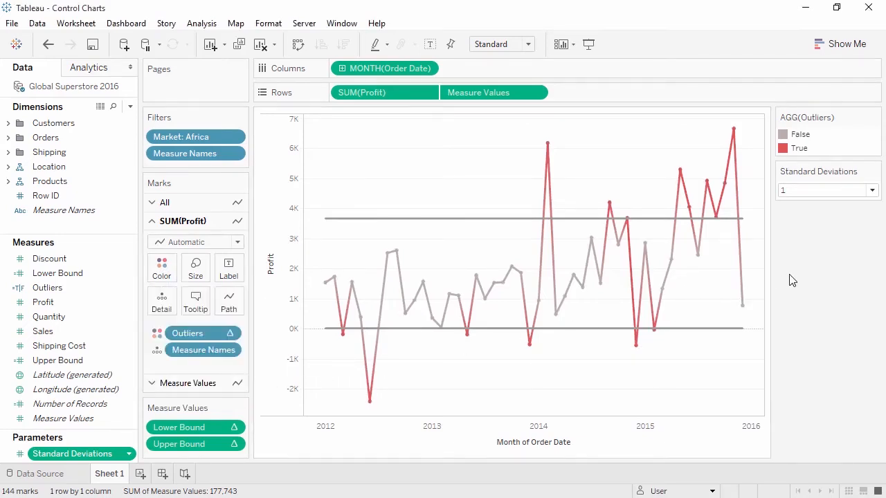
# Set the Standard Deviations parameter to 2.
pyautogui.click(868, 192)
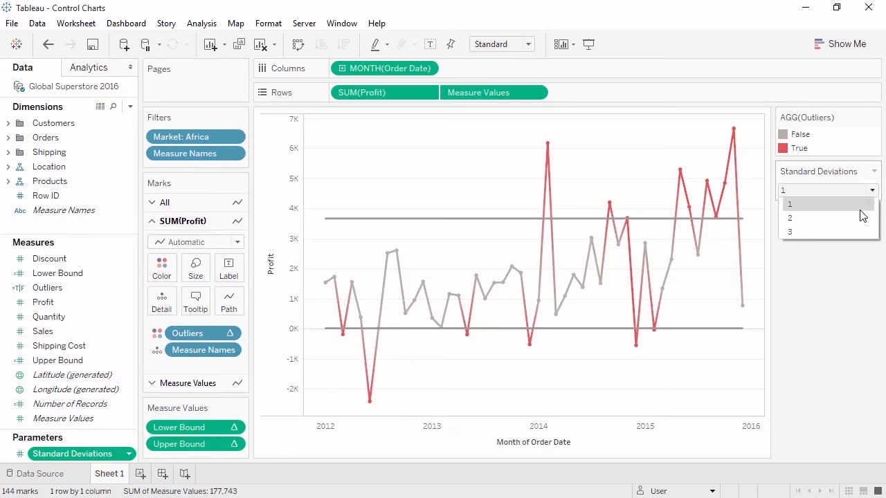
pyautogui.click(861, 217)
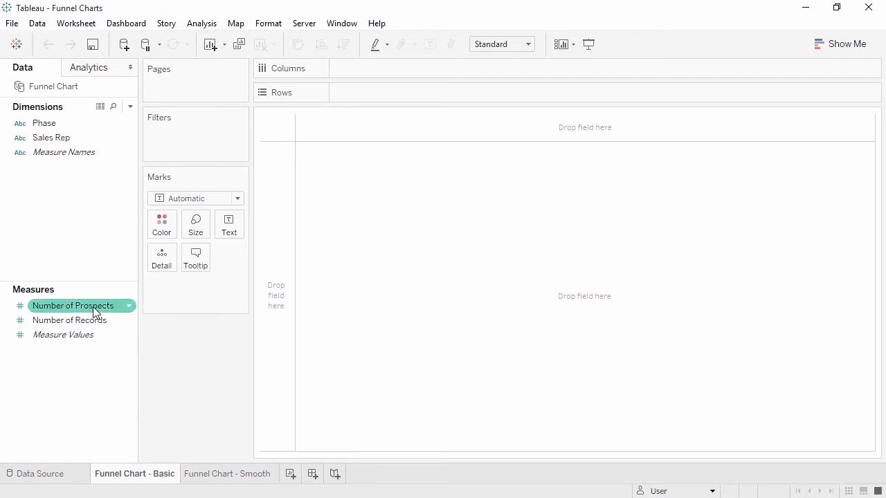
# On the Funnel Chart - Basic sheet, build a single stacked bar with Number of Prospects on Rows, coloured by Phase.
pyautogui.moveTo(92, 307); pyautogui.dragTo(273, 312)
pyautogui.moveTo(36, 123); pyautogui.dragTo(162, 232)
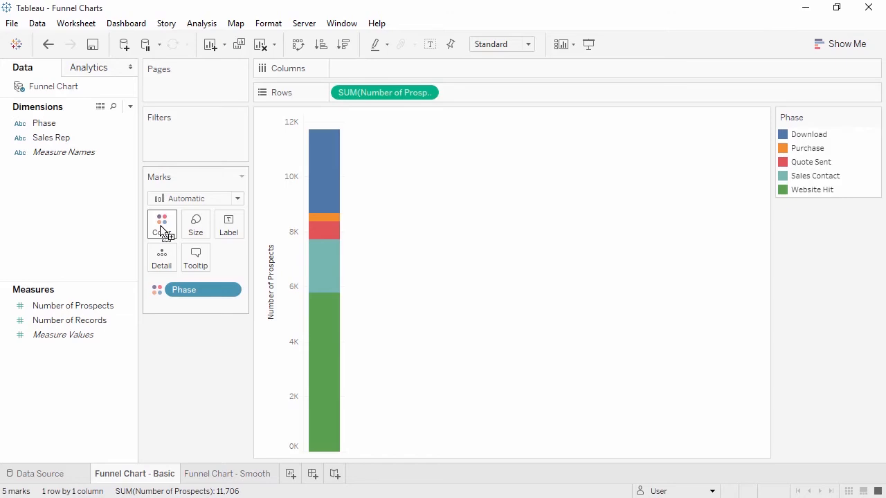
# Move Website Hit to the top of the Phase colour legend.
pyautogui.click(801, 194)
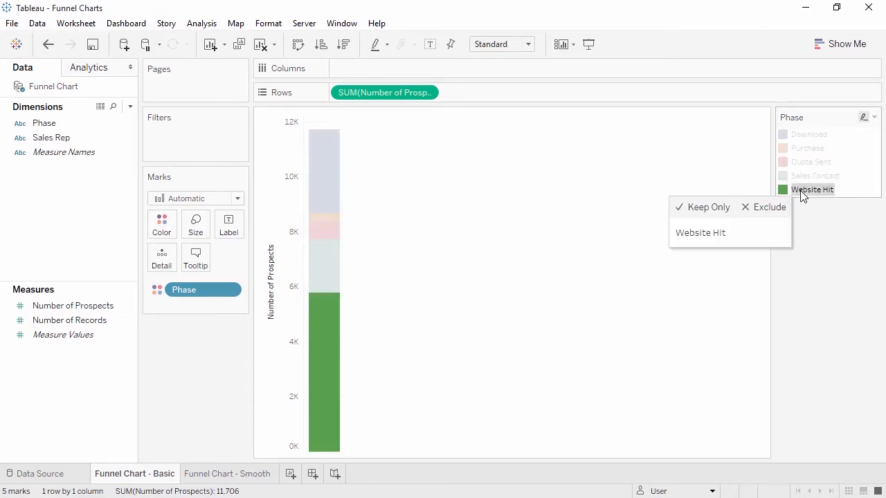
pyautogui.moveTo(802, 194); pyautogui.dragTo(803, 133)
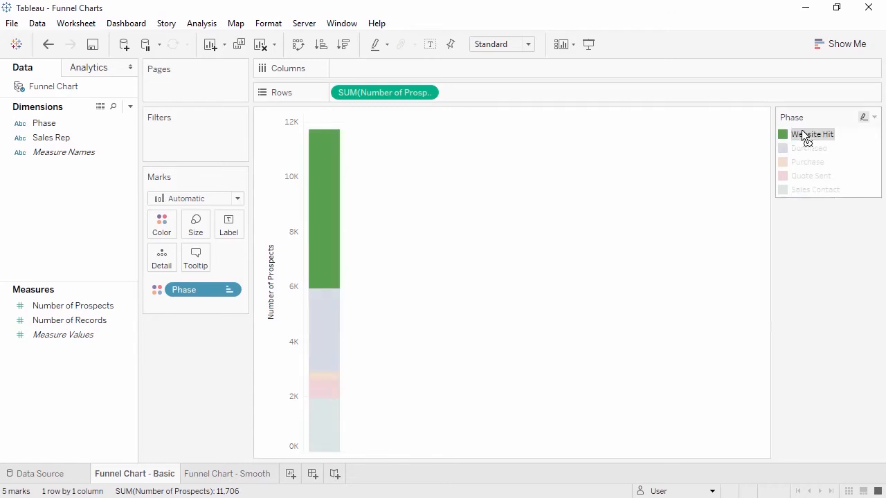
pyautogui.click(811, 242)
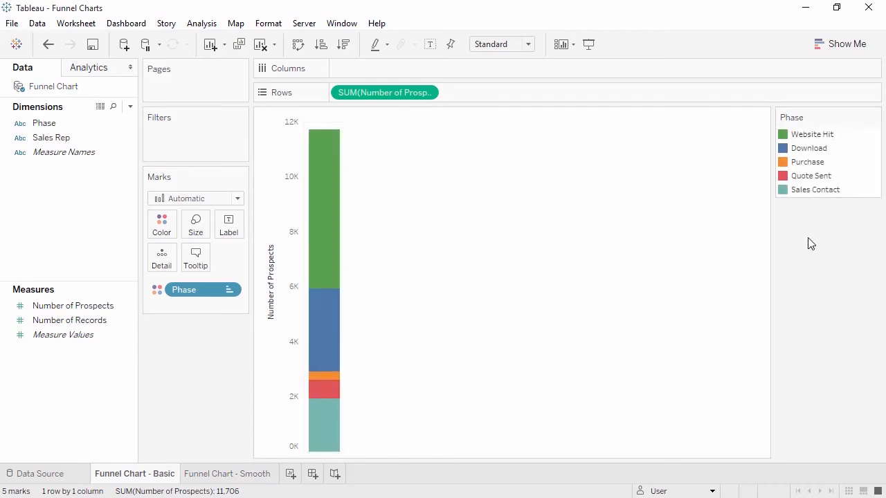
# Sort the phases in descending order and size the bar segments by Number of Prospects.
pyautogui.click(344, 45)
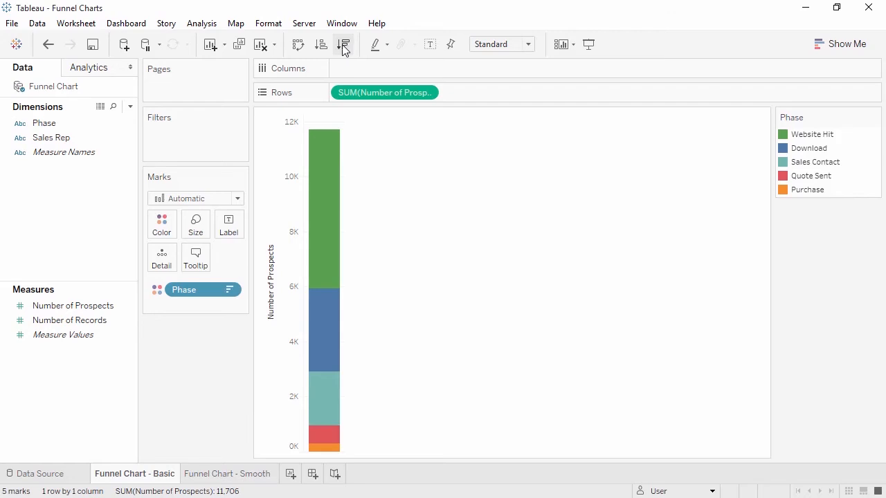
pyautogui.click(90, 310)
pyautogui.moveTo(90, 309); pyautogui.dragTo(195, 231)
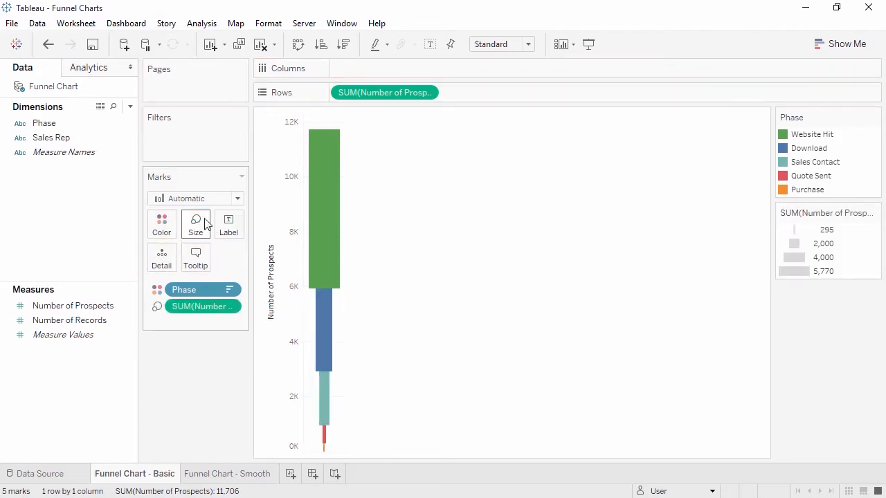
# Fit the basic funnel chart to the entire view.
pyautogui.click(529, 44)
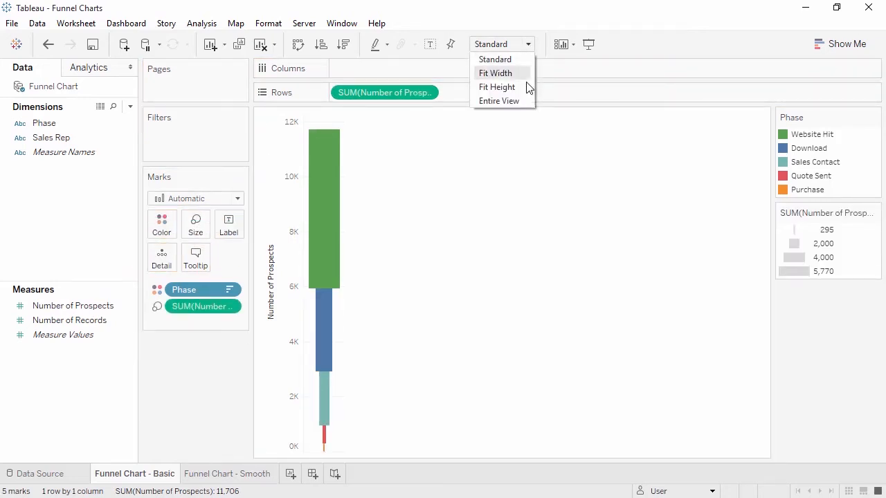
pyautogui.click(525, 102)
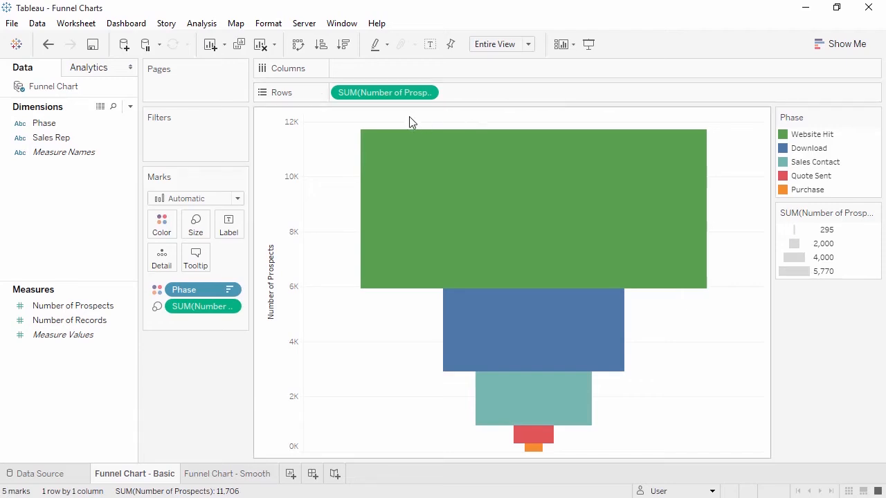
# Label the funnel segments with Phase and Number of Prospects.
pyautogui.click(89, 129)
pyautogui.moveTo(88, 132); pyautogui.dragTo(225, 234)
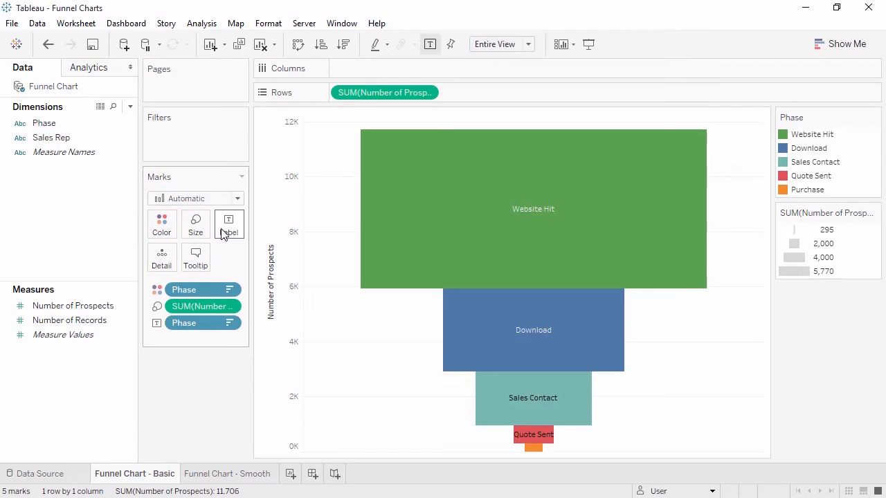
pyautogui.click(104, 306)
pyautogui.moveTo(117, 305); pyautogui.dragTo(233, 227)
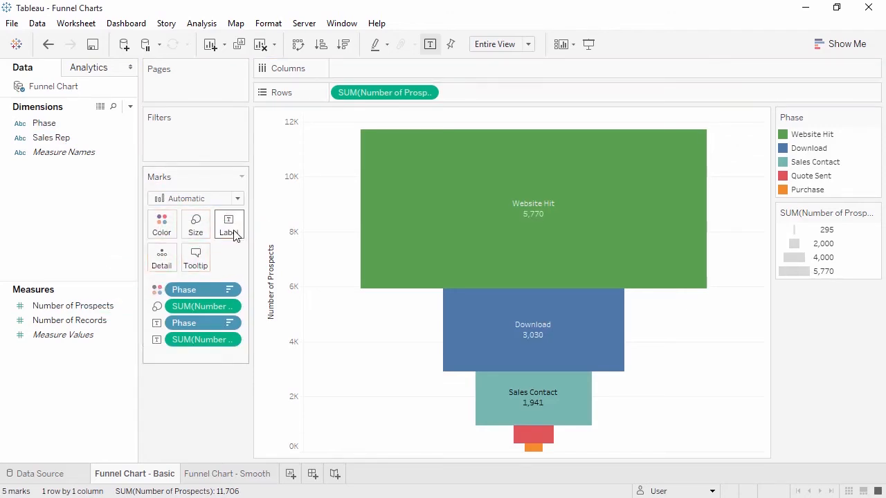
# Apply the Percent of Total quick table calculation to the Number of Prospects label.
pyautogui.click(228, 339)
pyautogui.moveTo(267, 311)
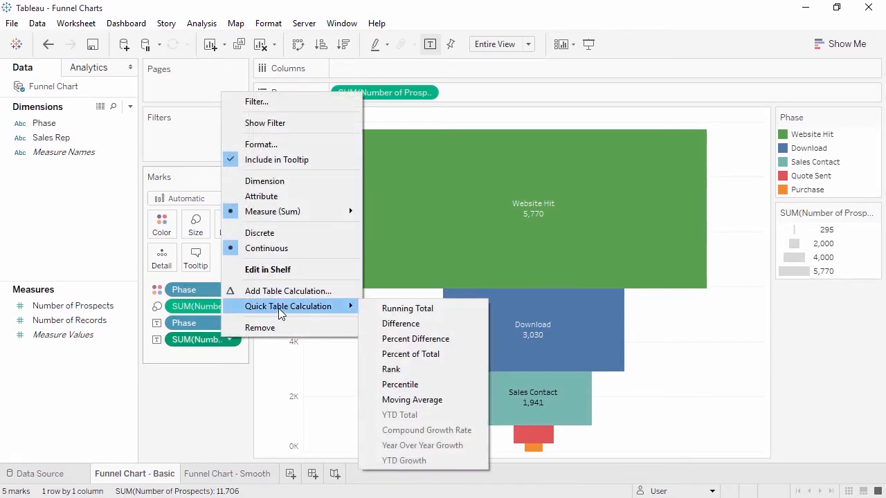
pyautogui.click(414, 354)
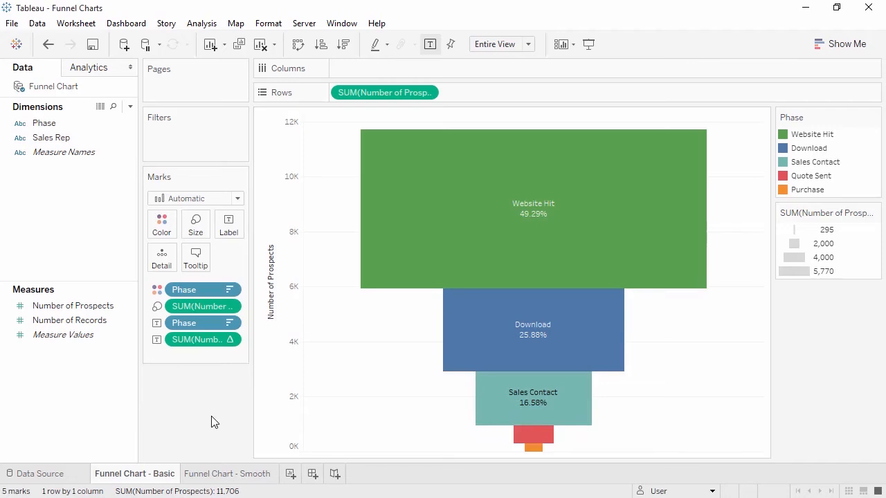
# On the Funnel Chart - Smooth sheet, put Number of Prospects on Columns and Phase on Rows, sorted in descending order.
pyautogui.click(213, 478)
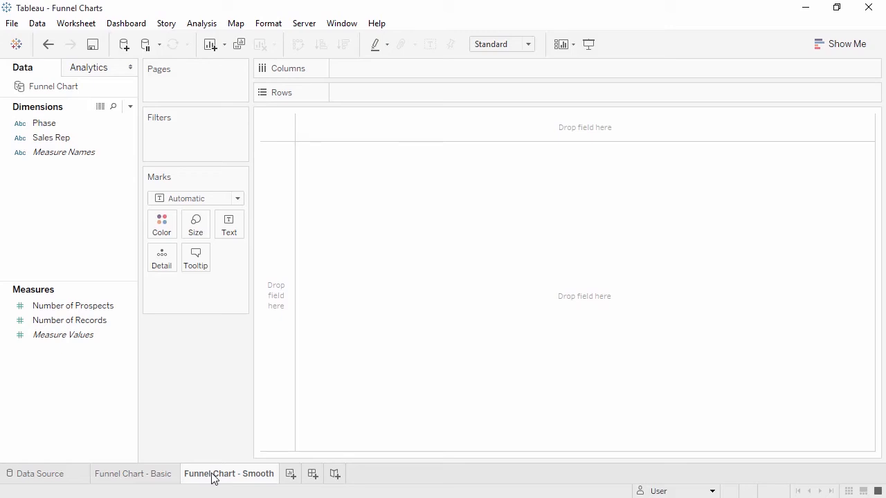
pyautogui.moveTo(69, 306); pyautogui.dragTo(362, 64)
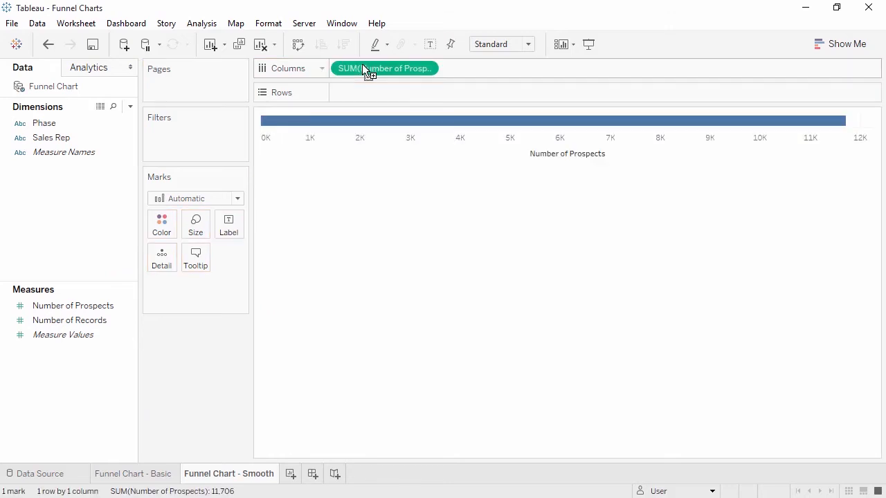
pyautogui.moveTo(126, 123); pyautogui.dragTo(369, 104)
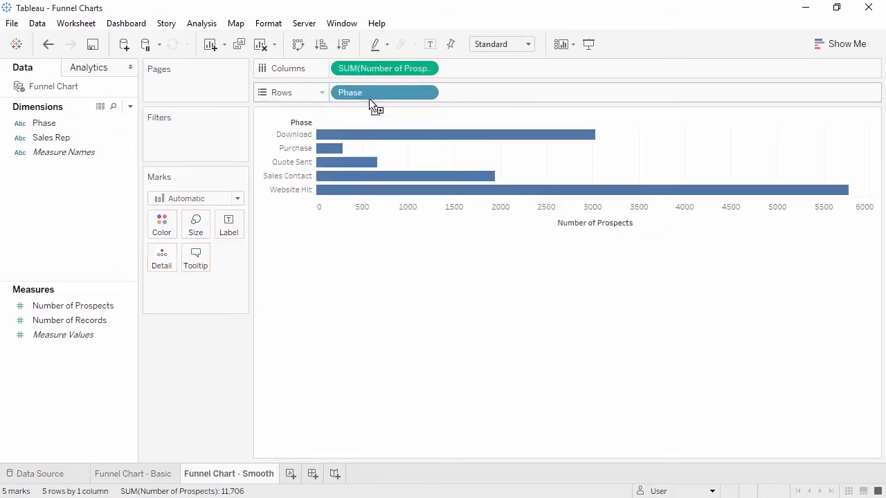
pyautogui.click(345, 44)
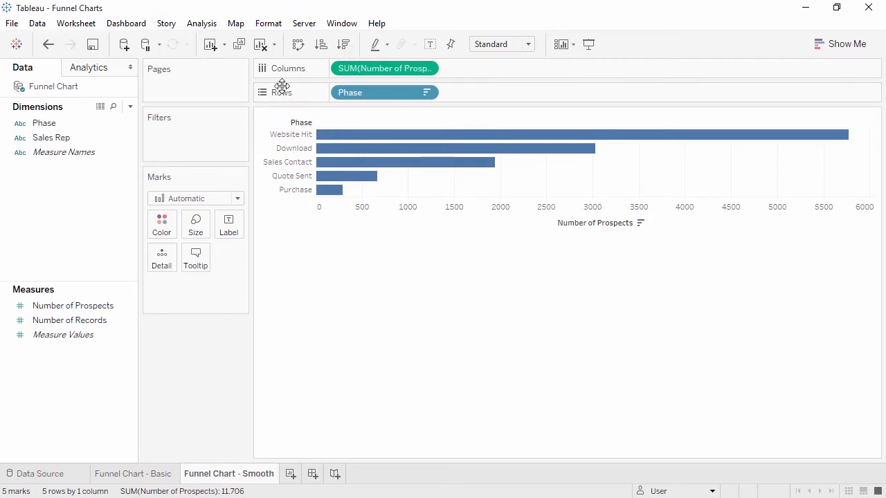
# Change the smooth funnel's mark type to Area and fit the chart to the entire view.
pyautogui.click(235, 198)
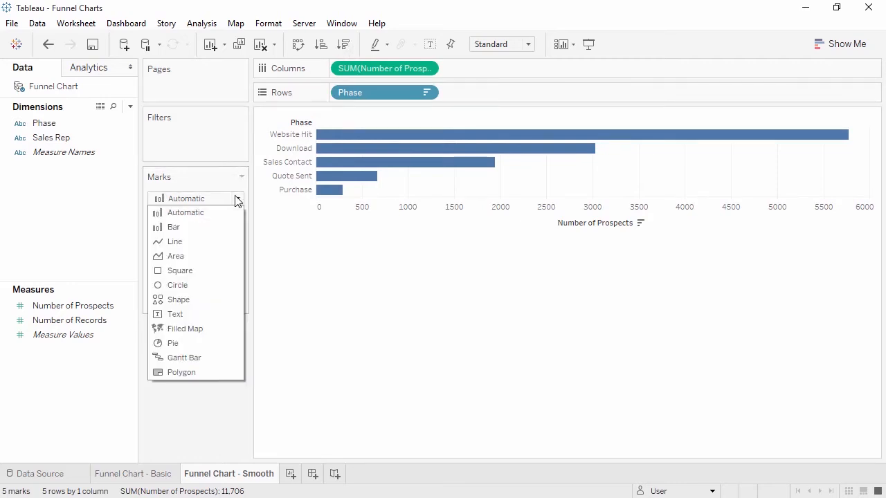
pyautogui.click(220, 257)
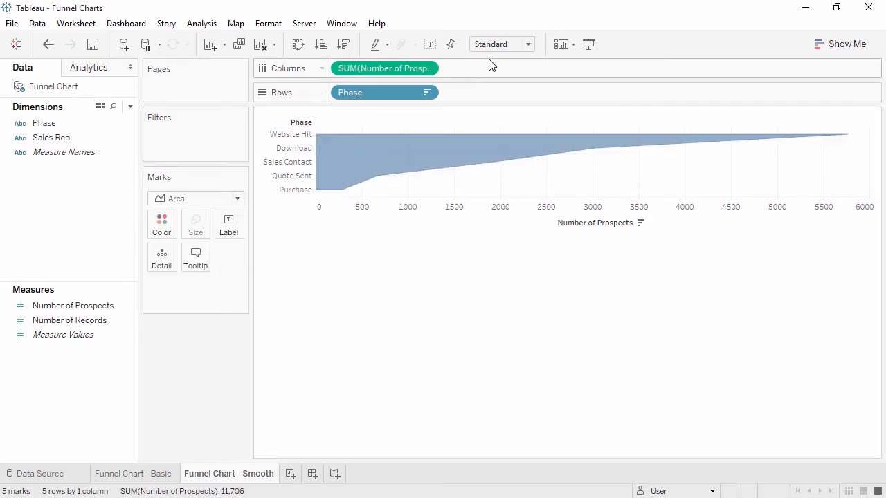
pyautogui.click(527, 44)
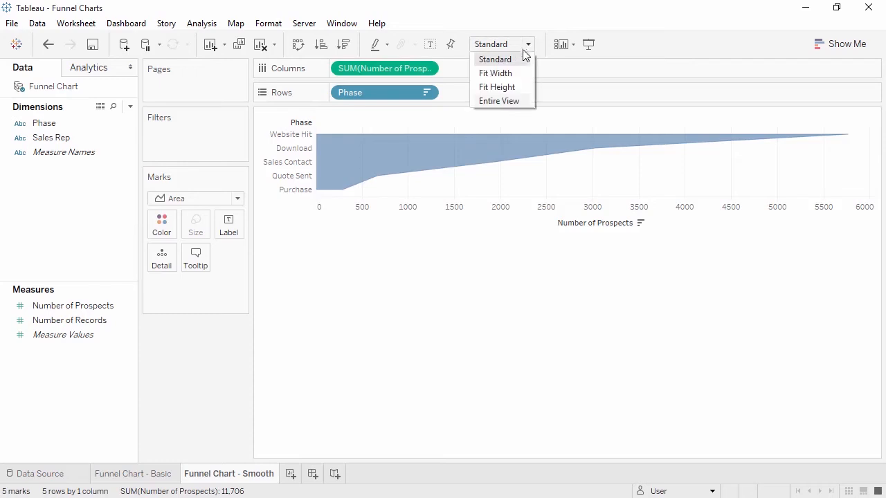
pyautogui.click(519, 101)
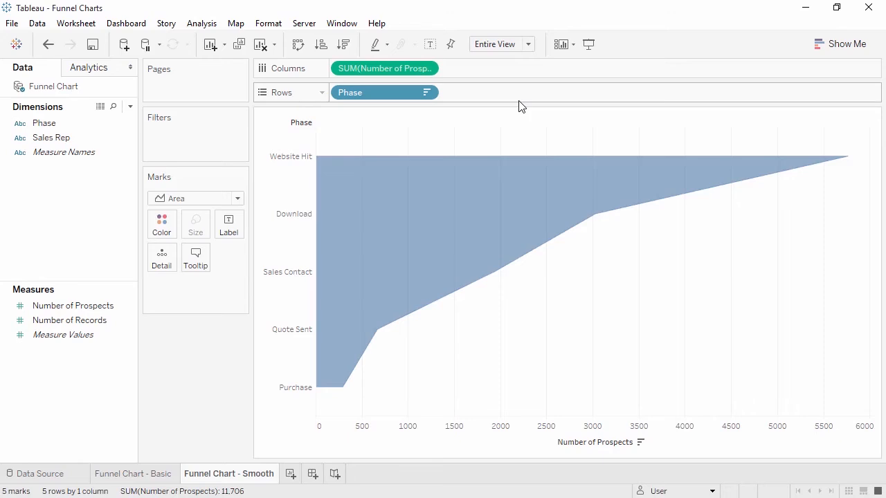
# Create a calculated field named Negative Number of Prospects with the formula - [Number of Prospects].
pyautogui.click(97, 310)
pyautogui.rightClick(97, 310)
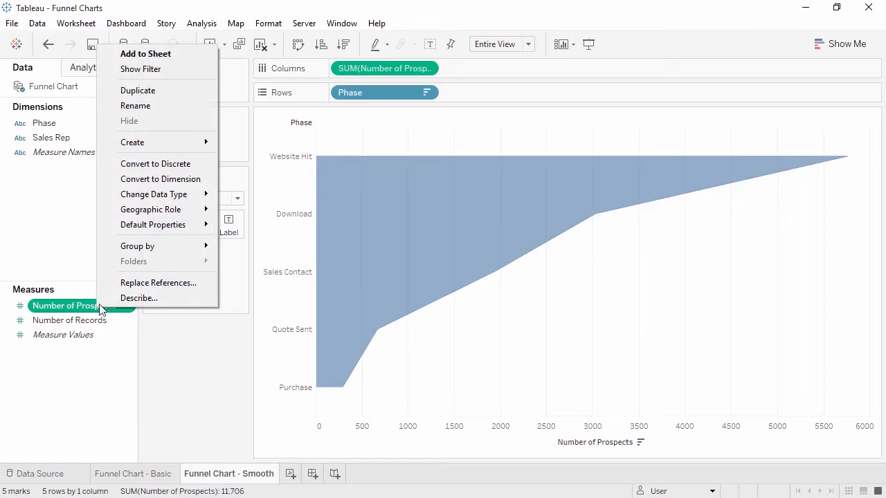
pyautogui.moveTo(190, 143)
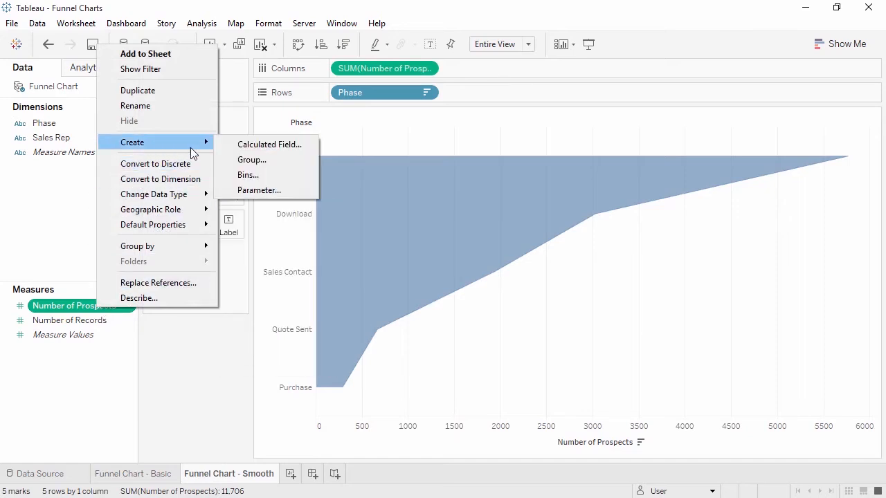
pyautogui.click(244, 152)
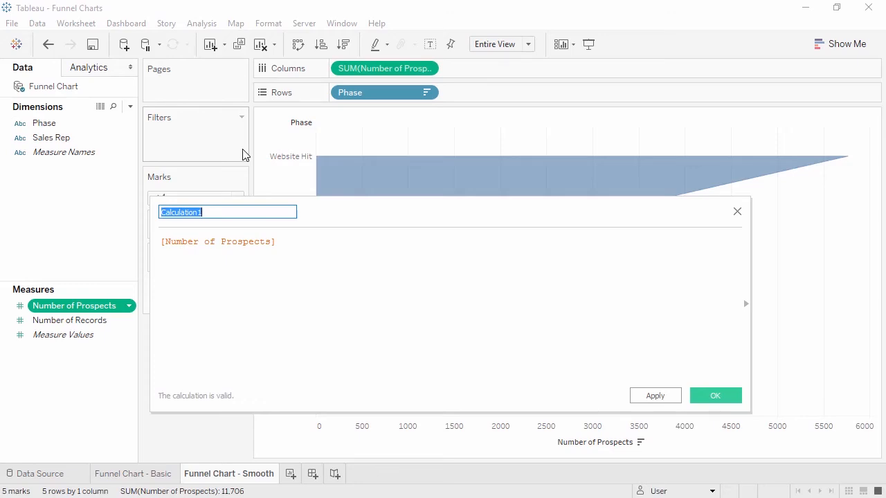
pyautogui.write('Negative Number of Prospects')
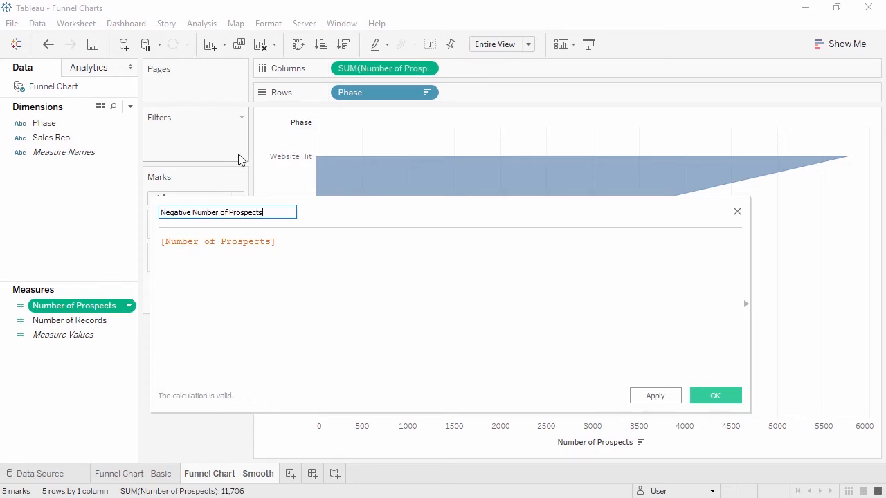
pyautogui.click(161, 242)
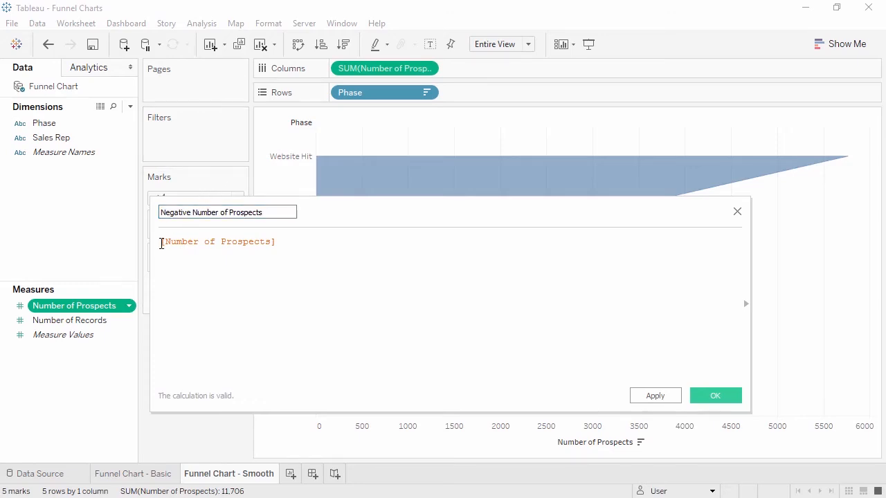
pyautogui.write('-')
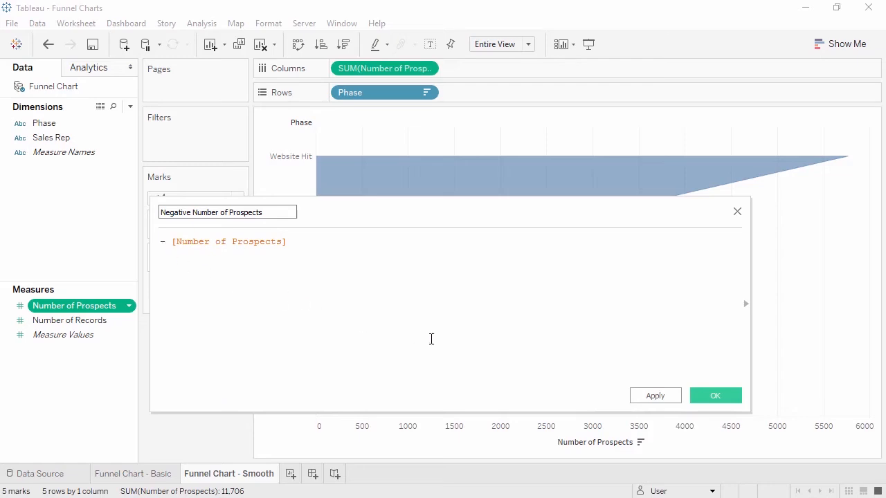
pyautogui.click(720, 397)
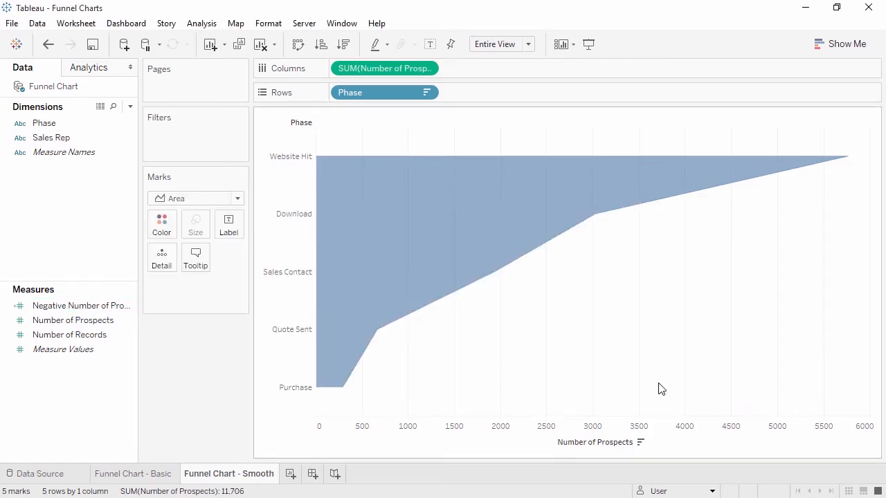
# Place Negative Number of Prospects before Number of Prospects on Columns and hide the Phase row headers.
pyautogui.moveTo(97, 306); pyautogui.dragTo(329, 72)
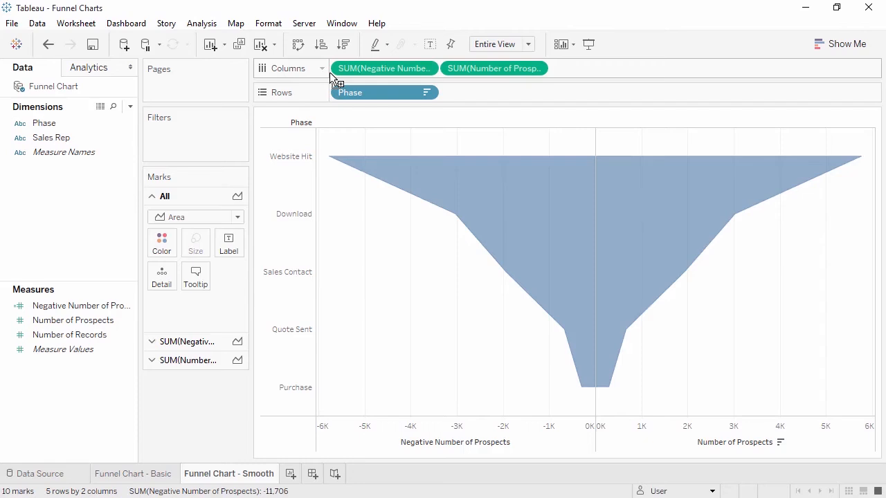
pyautogui.rightClick(299, 159)
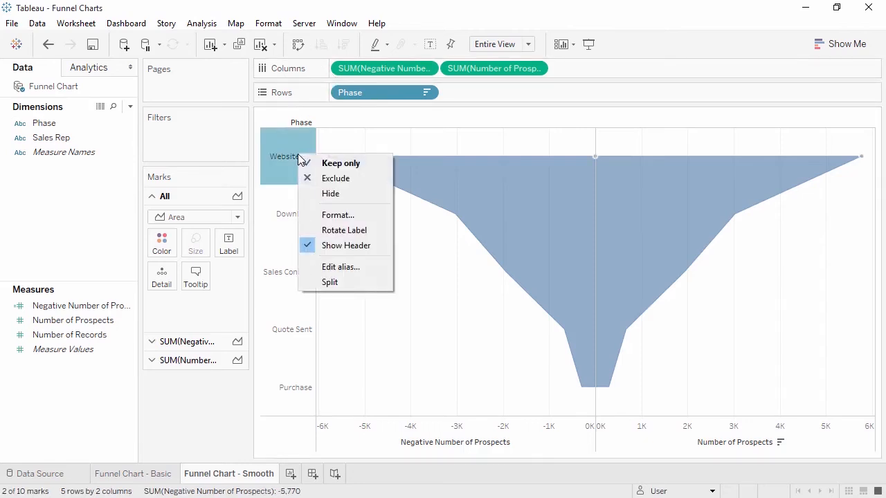
pyautogui.click(334, 246)
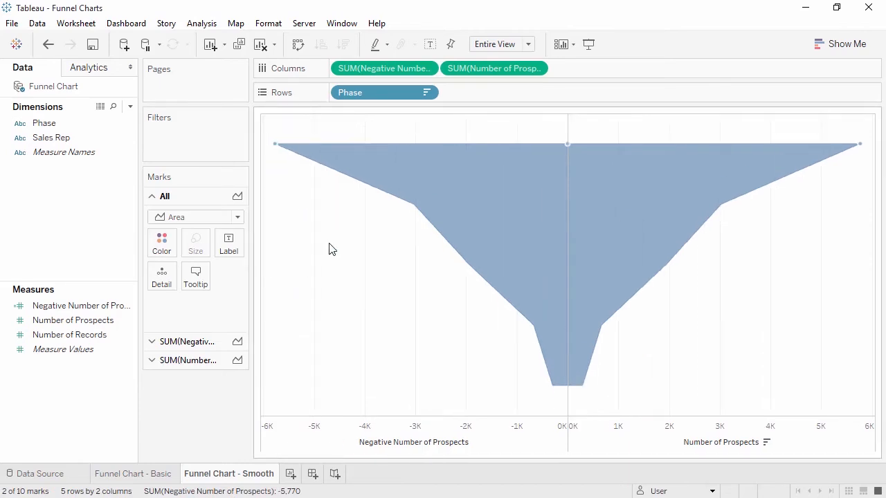
# Set the sheet's column divider pane border to None.
pyautogui.click(268, 25)
pyautogui.click(290, 136)
pyautogui.moveTo(134, 196); pyautogui.dragTo(126, 322)
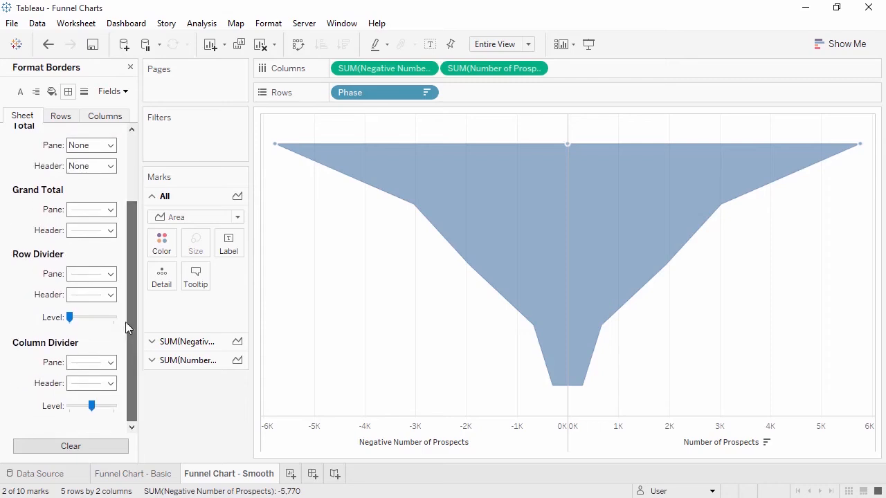
pyautogui.click(109, 363)
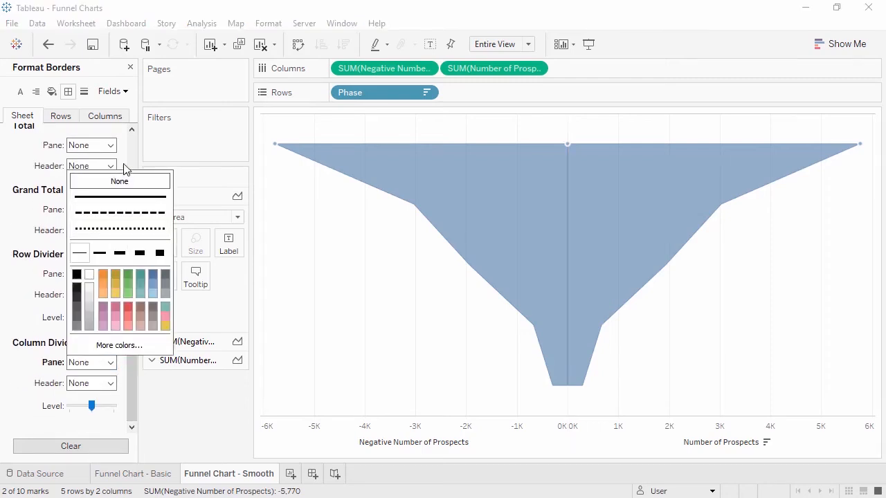
pyautogui.click(130, 67)
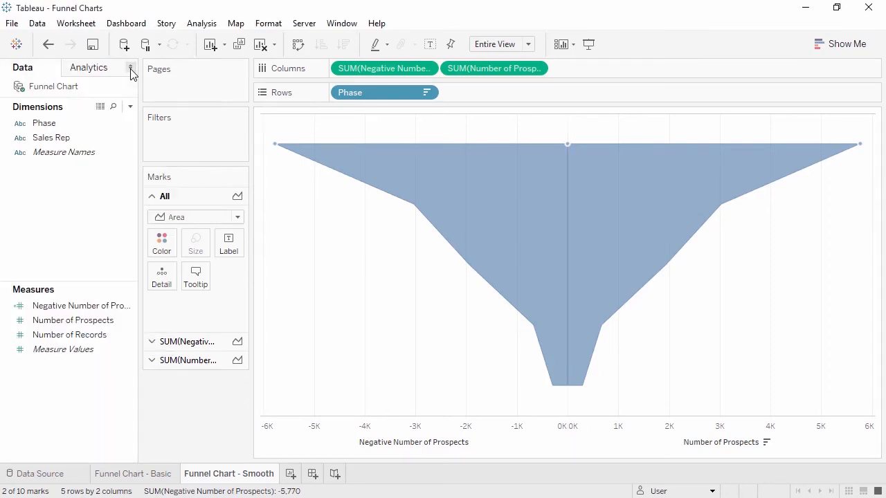
# Label the Negative Number of Prospects marks with Phase and the Number of Prospects marks with Number of Prospects.
pyautogui.click(54, 124)
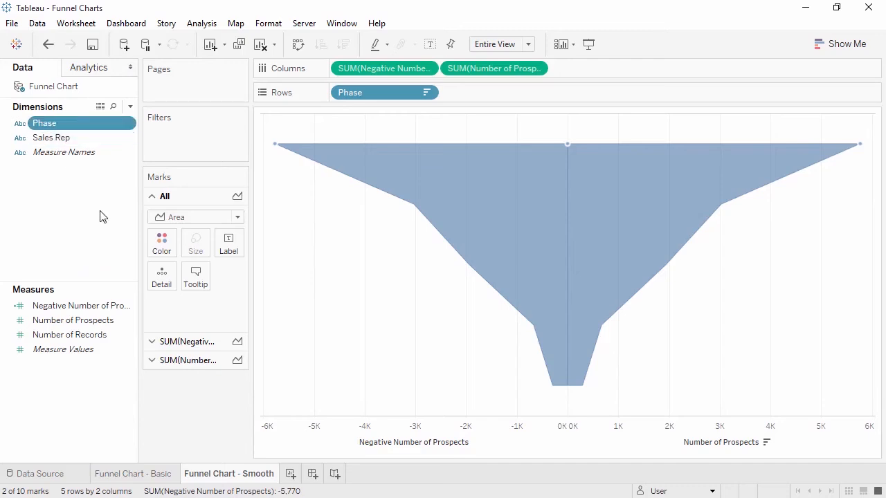
pyautogui.click(187, 342)
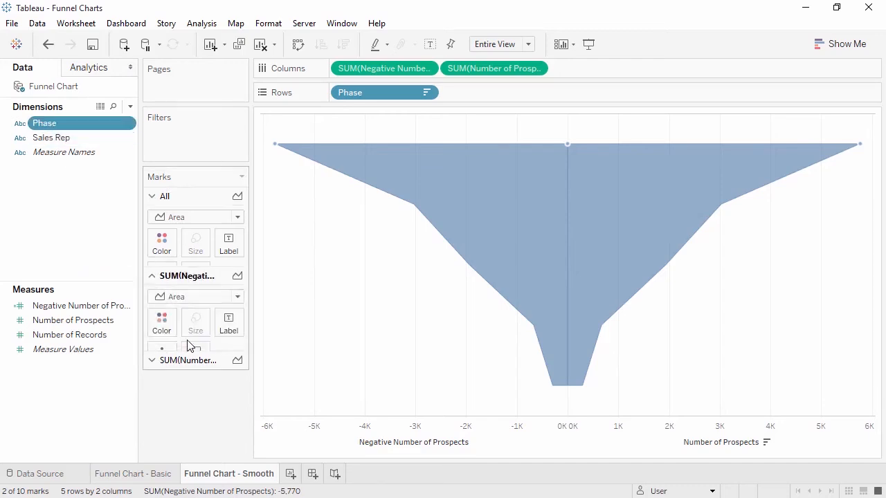
pyautogui.keyDown('ctrl'); pyautogui.click(82, 154); pyautogui.keyUp('ctrl')
pyautogui.moveTo(51, 124); pyautogui.dragTo(228, 268)
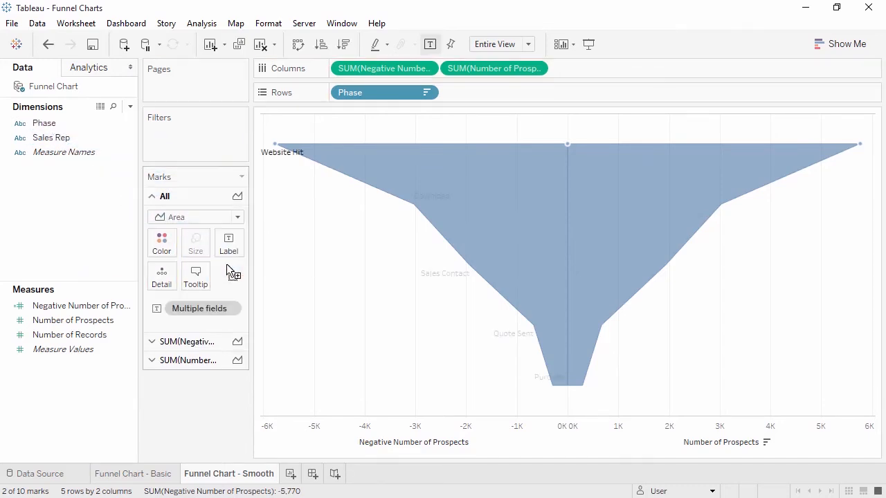
pyautogui.click(200, 364)
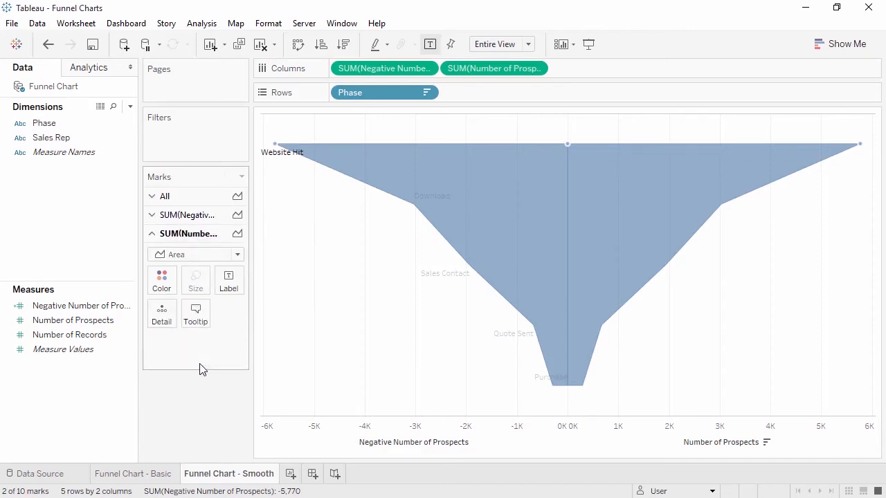
pyautogui.moveTo(76, 320); pyautogui.dragTo(227, 285)
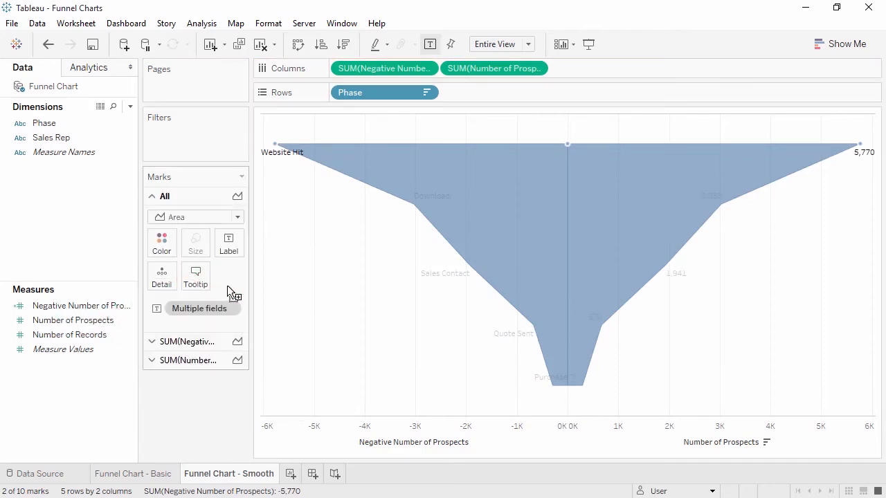
# Apply the Percent of Total quick table calculation to the smooth funnel's Number of Prospects label.
pyautogui.click(206, 364)
pyautogui.rightClick(212, 347)
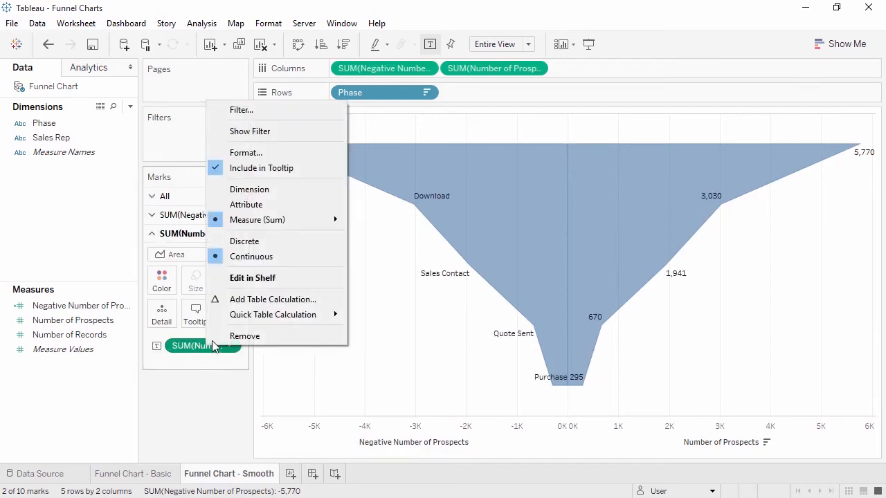
pyautogui.moveTo(277, 315)
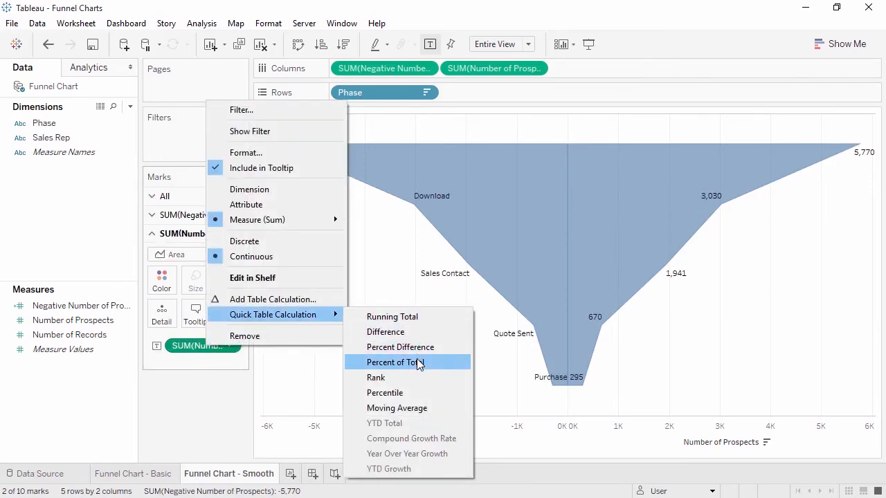
pyautogui.click(418, 362)
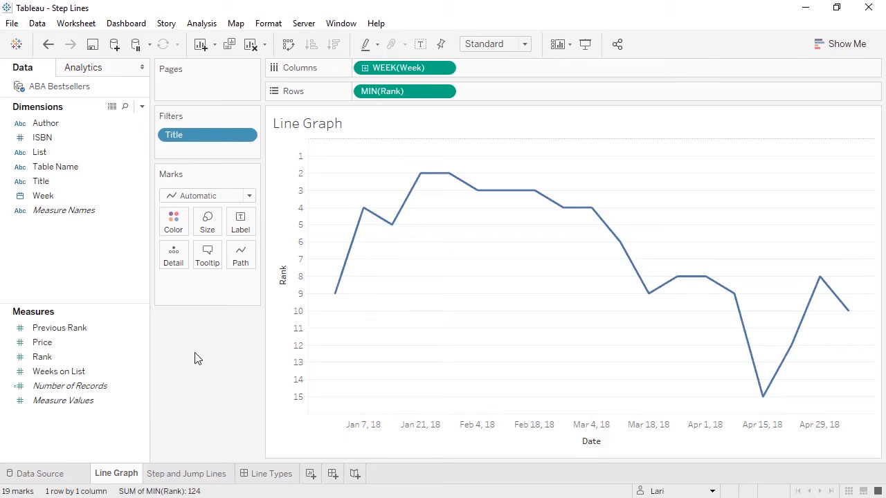
# On the Step and Jump Lines sheet of the Step Lines workbook, put Week on Columns as a continuous Week Number.
pyautogui.click(188, 478)
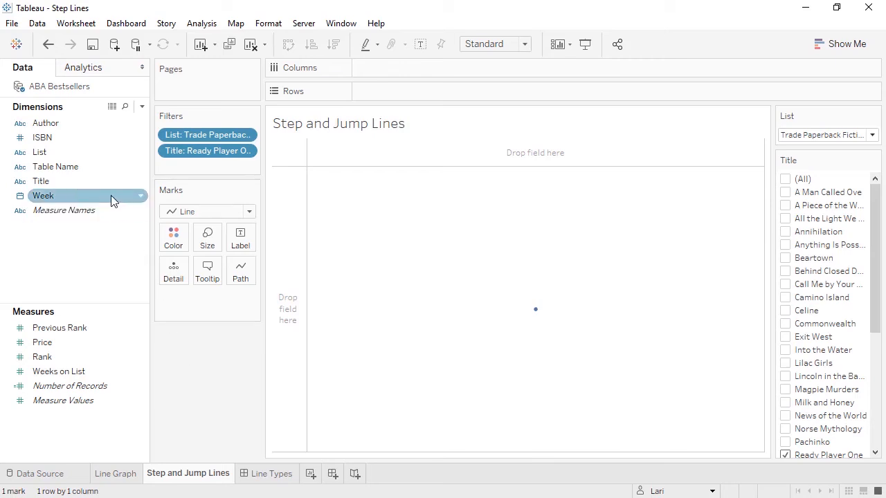
pyautogui.moveTo(112, 197); pyautogui.dragTo(384, 70)
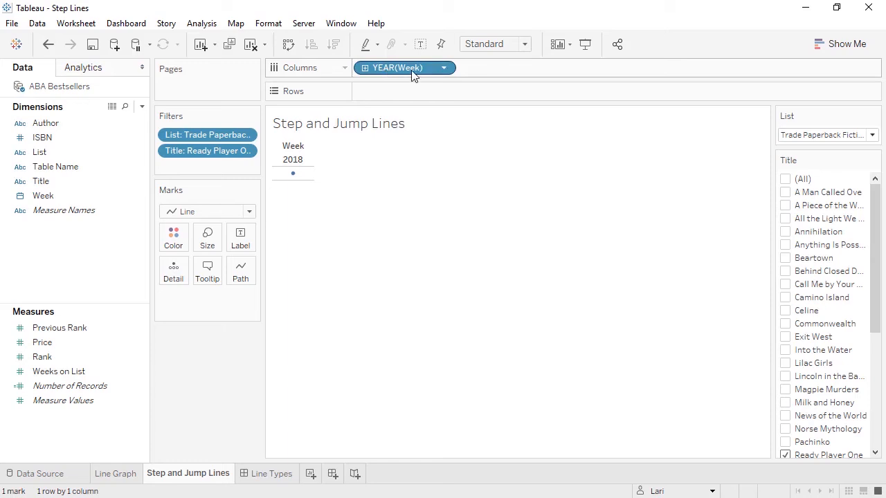
pyautogui.click(444, 68)
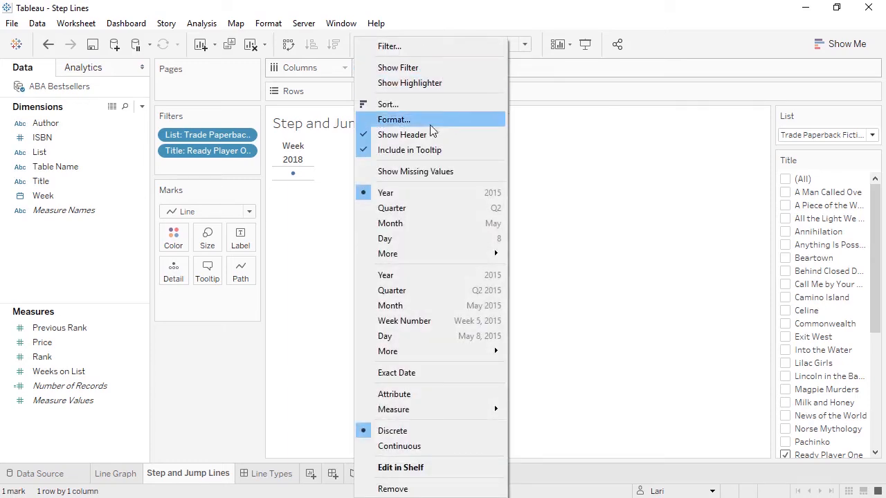
pyautogui.click(417, 321)
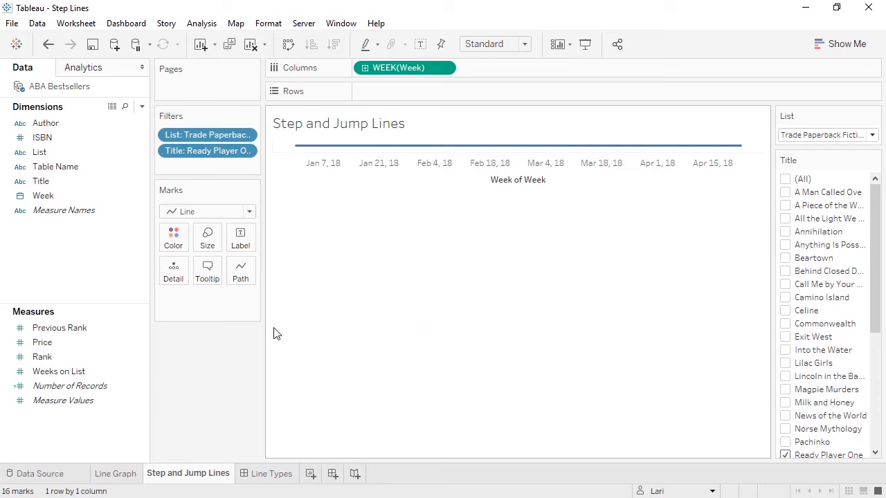
# Add Rank to Rows to plot it by week, keeping the Line mark type.
pyautogui.moveTo(117, 360)
pyautogui.mouseDown()
pyautogui.moveTo(278, 157)
pyautogui.moveTo(374, 88)
pyautogui.mouseUp()
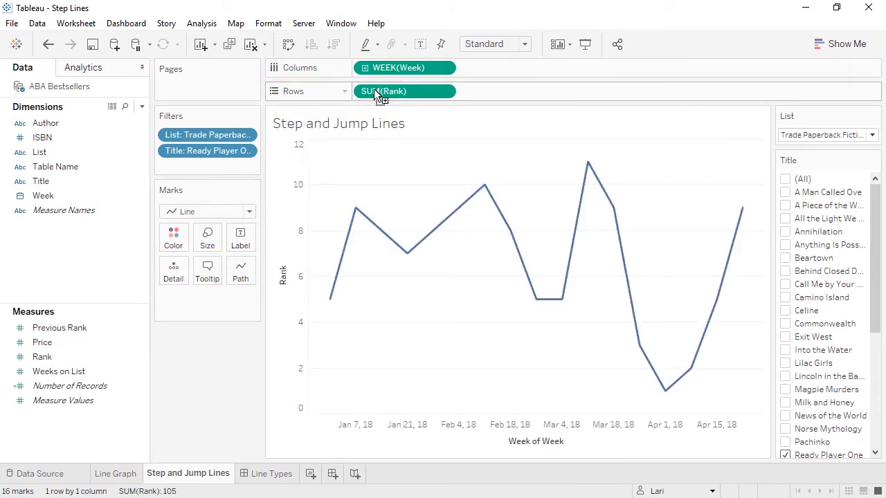
pyautogui.click(248, 214)
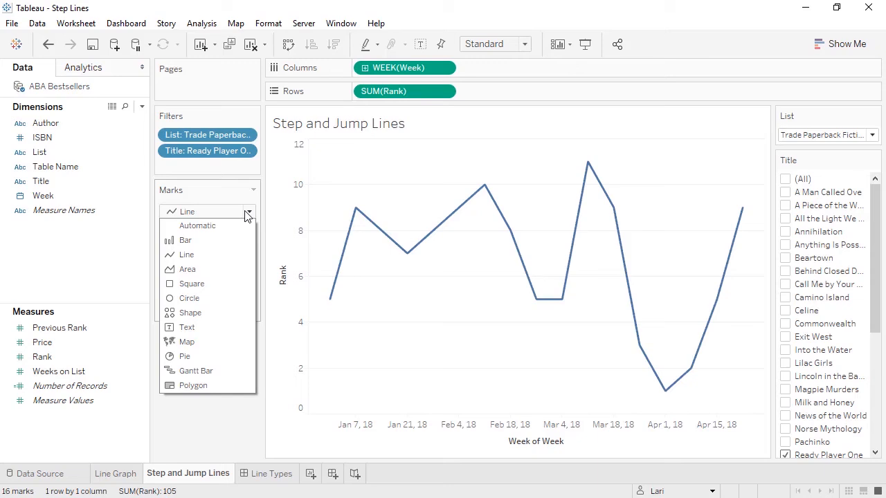
pyautogui.click(247, 214)
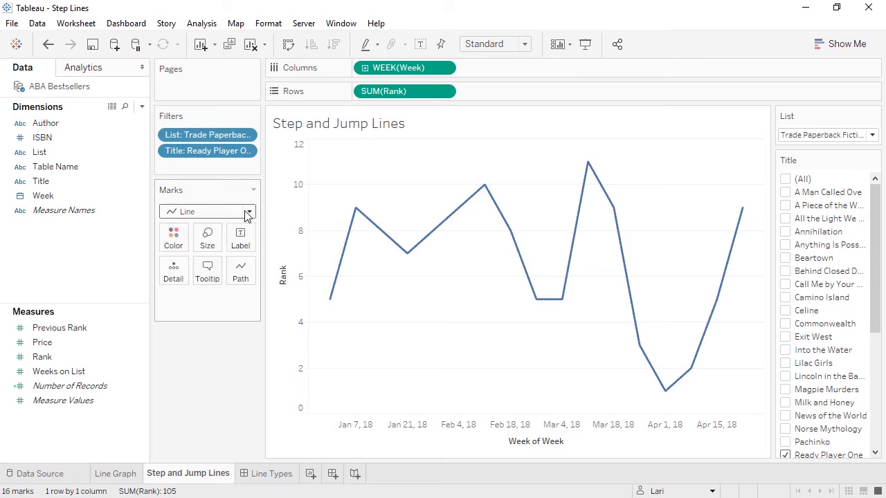
# Reverse the scale of the Rank axis so that rank 1 plots near the top of the chart.
pyautogui.rightClick(289, 205)
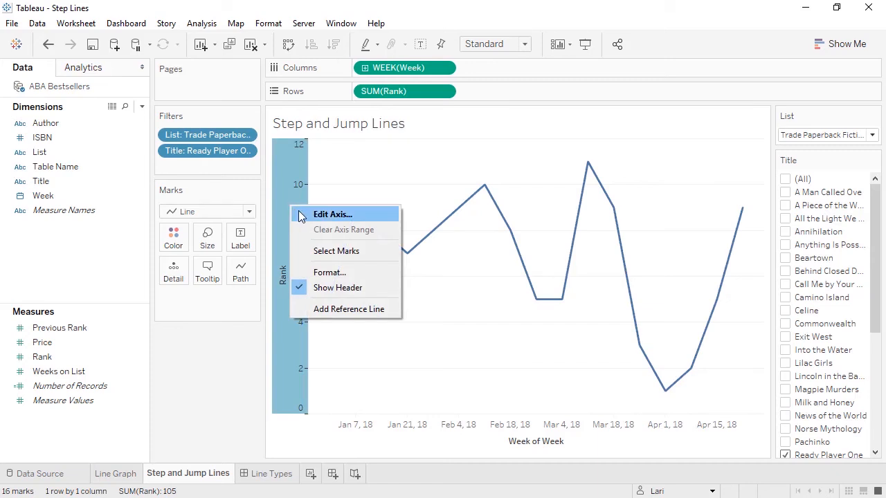
pyautogui.click(325, 214)
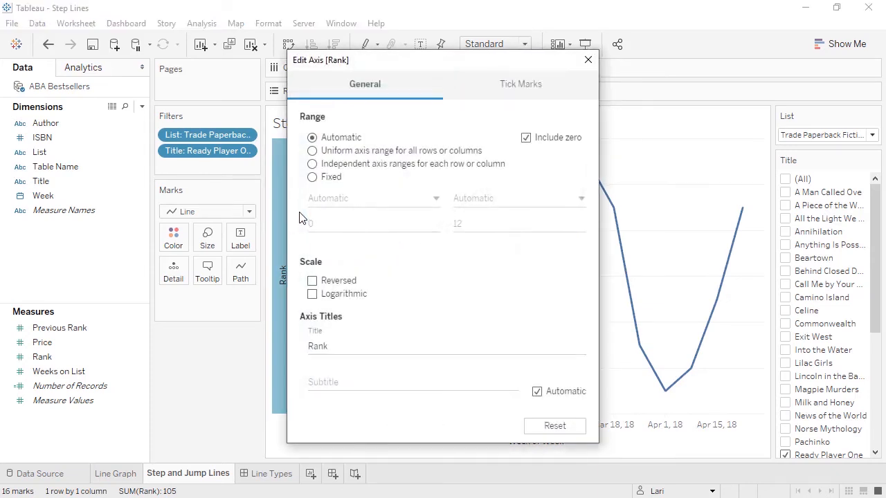
pyautogui.click(312, 281)
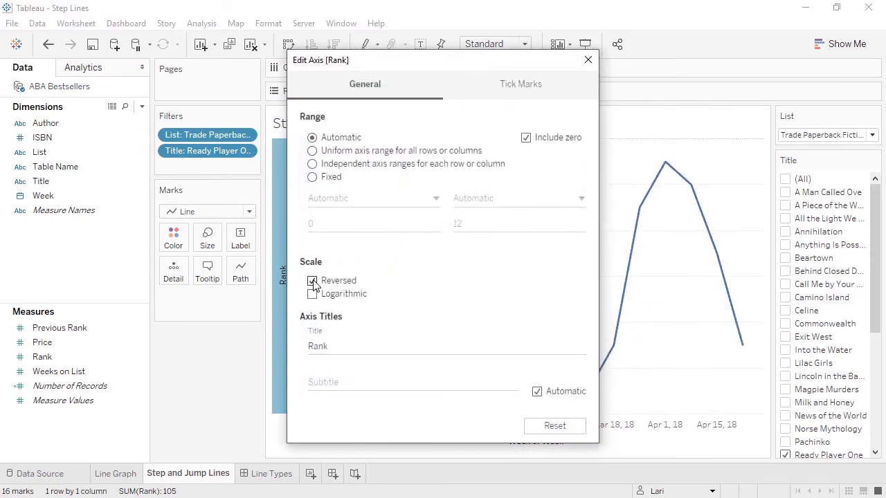
pyautogui.click(588, 61)
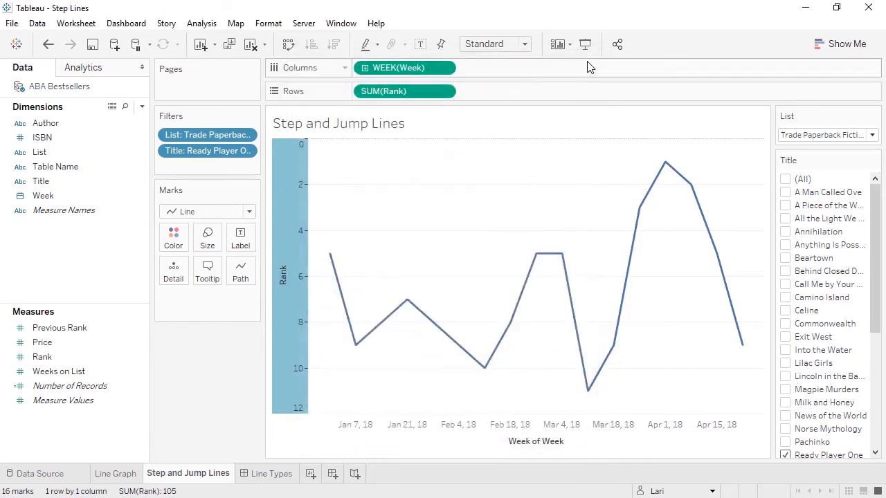
pyautogui.click(557, 150)
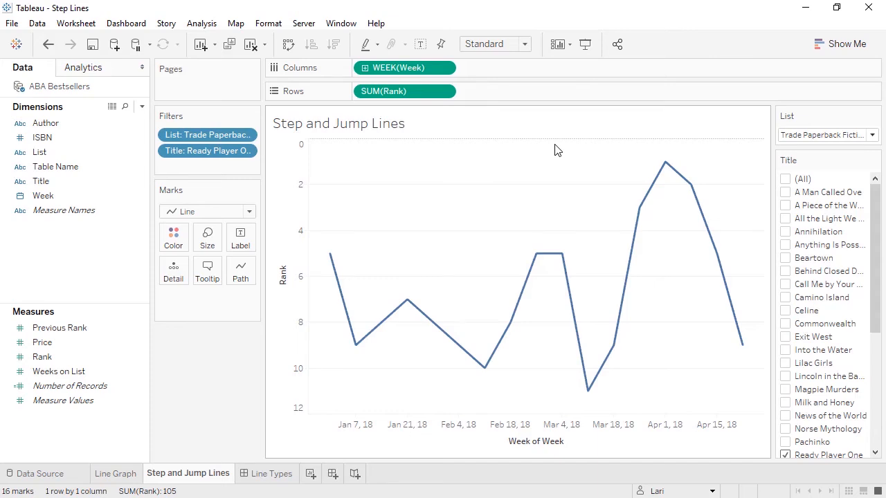
# Check the Rank values for the weeks of March 25 and April 1, 2018, and examine the Line Types dashboard.
pyautogui.moveTo(664, 166)
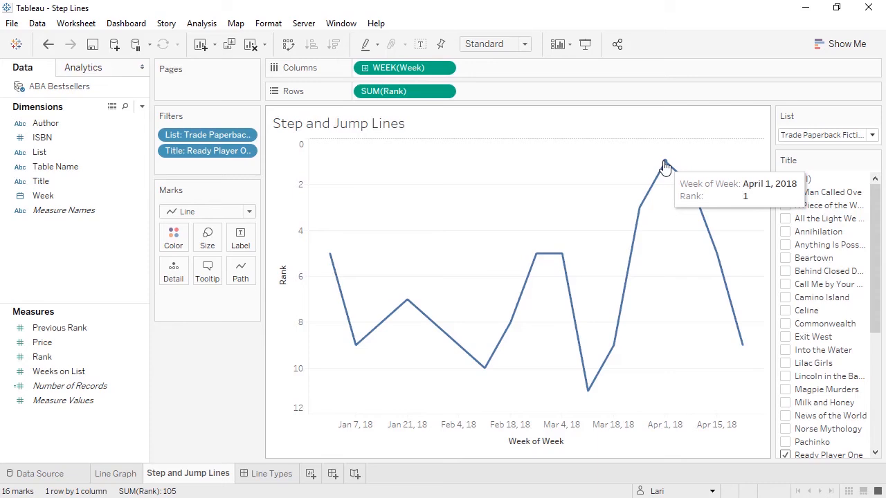
pyautogui.moveTo(653, 203)
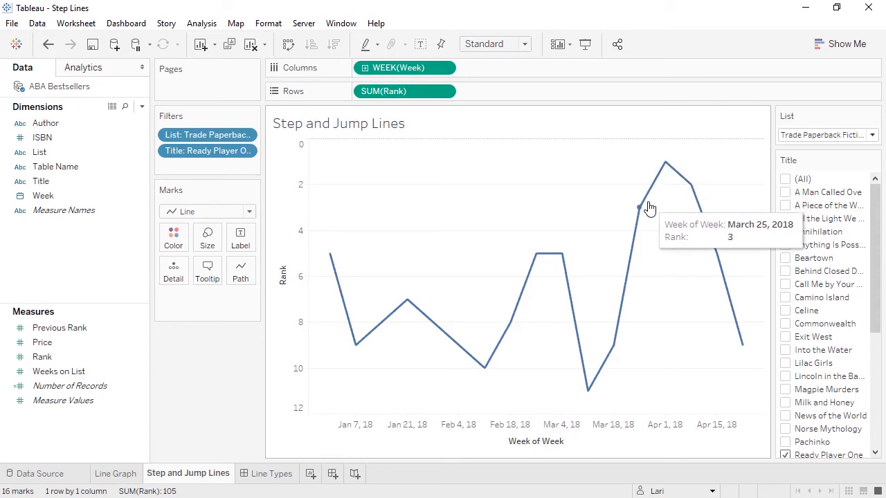
pyautogui.moveTo(658, 181)
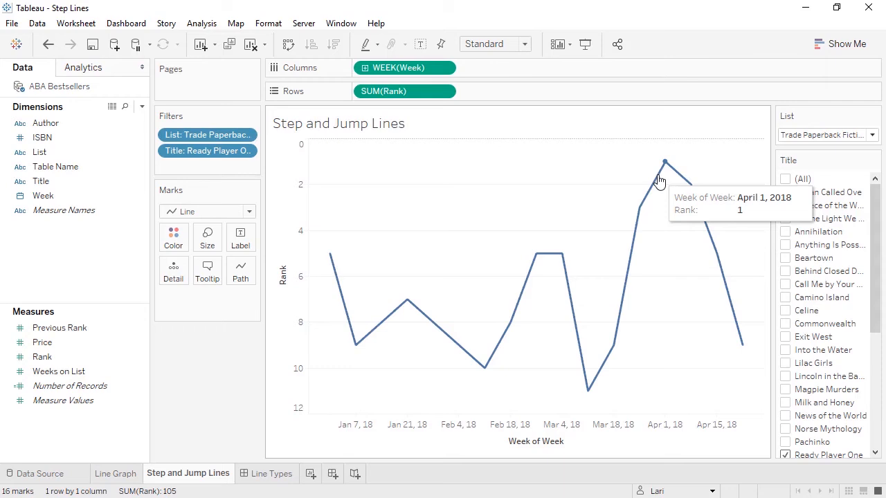
pyautogui.click(277, 475)
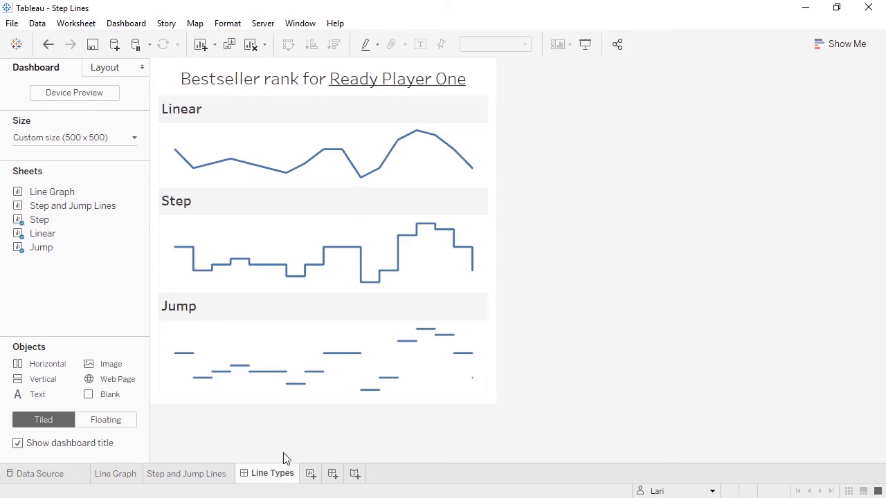
# On the Step and Jump Lines sheet, try the jump line type for the rank line and settle on the step line type.
pyautogui.click(217, 477)
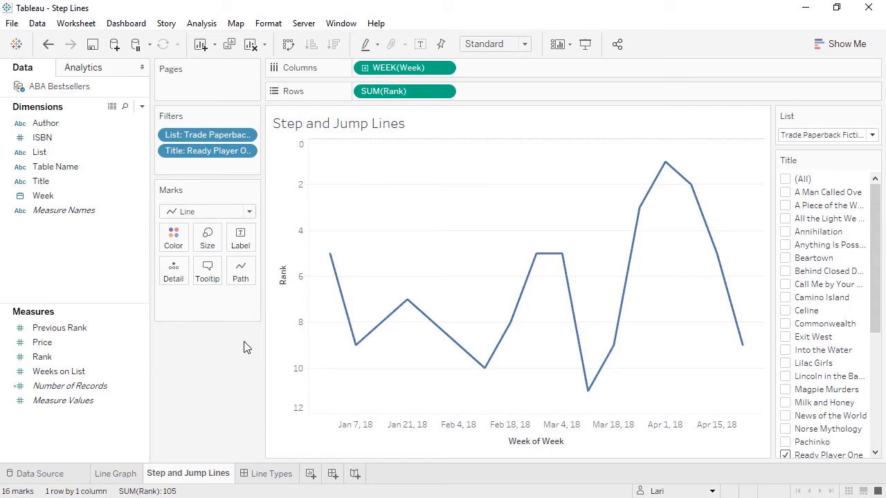
pyautogui.click(240, 277)
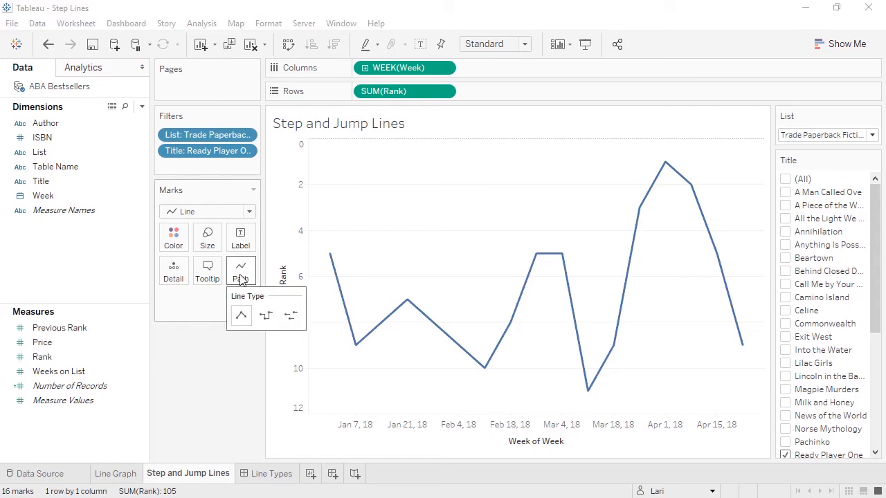
pyautogui.click(266, 318)
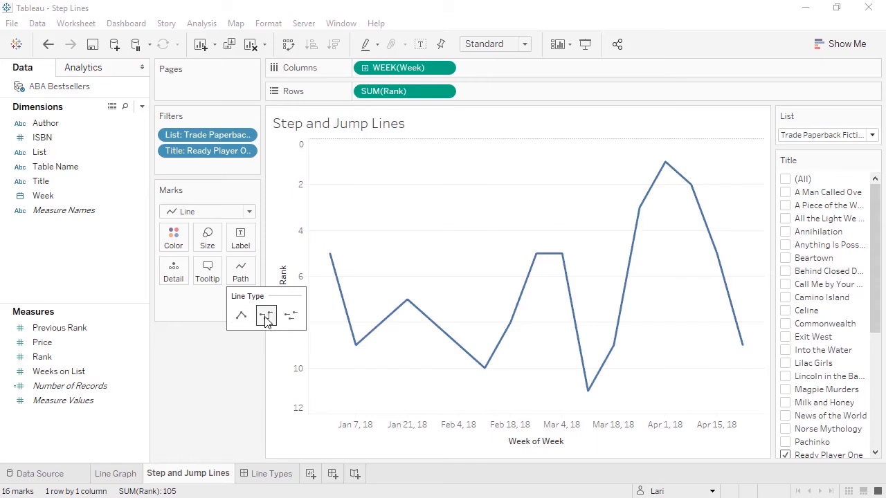
pyautogui.click(292, 316)
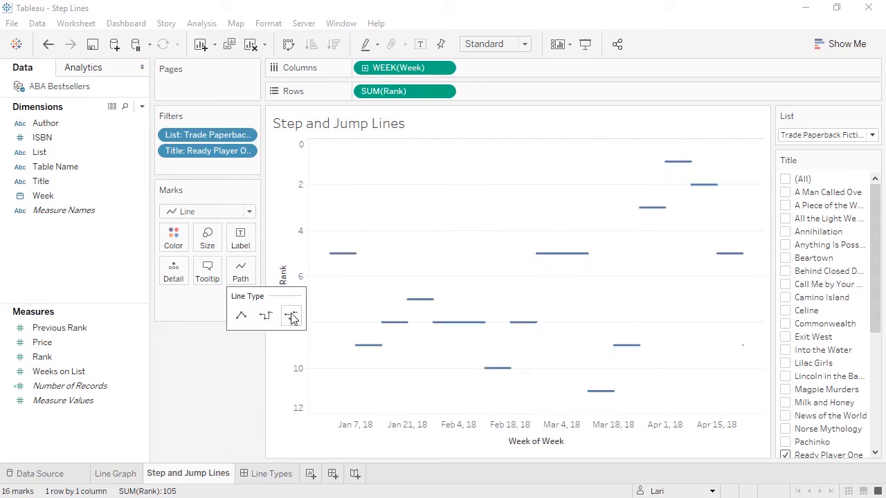
pyautogui.click(267, 318)
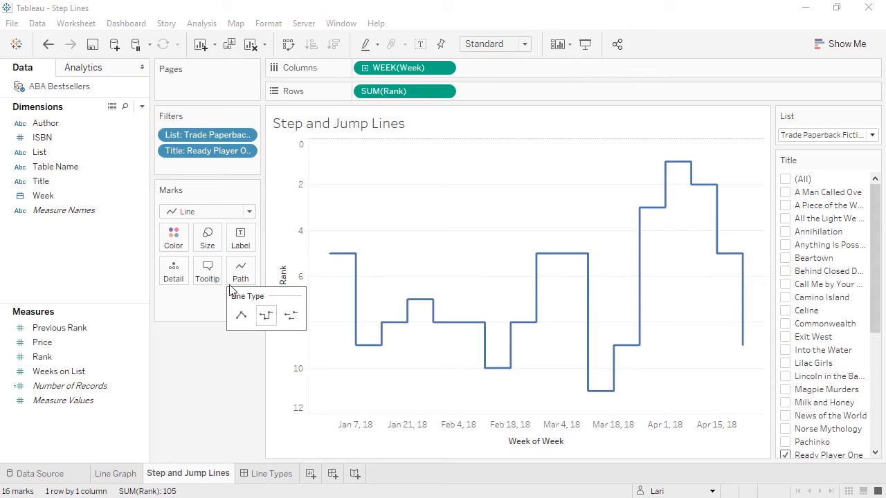
# Open the color and marker settings of the rank line.
pyautogui.click(176, 247)
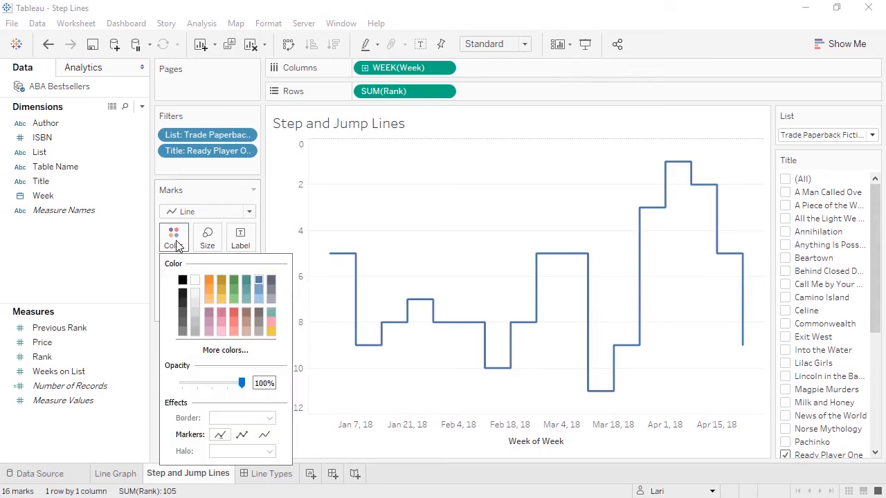
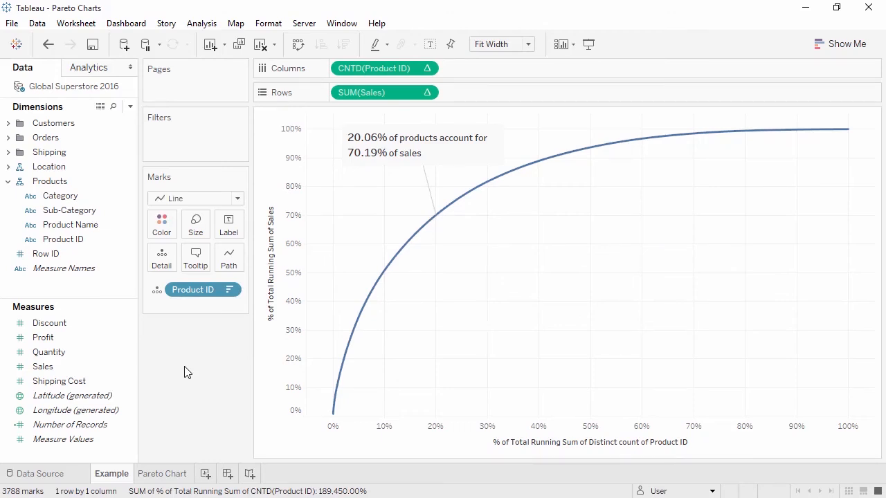
# On the Pareto Chart sheet, plot Sales in rows against Product ID in columns, adding all members.
pyautogui.click(164, 473)
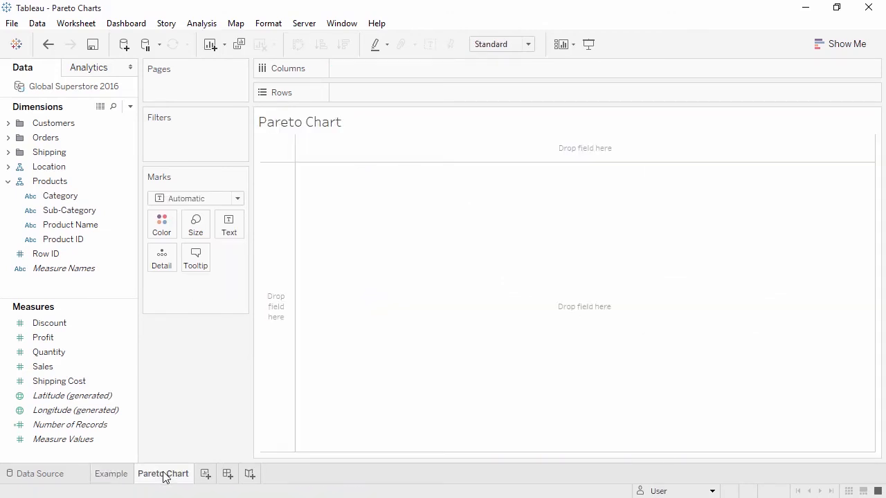
pyautogui.moveTo(85, 239); pyautogui.dragTo(369, 70)
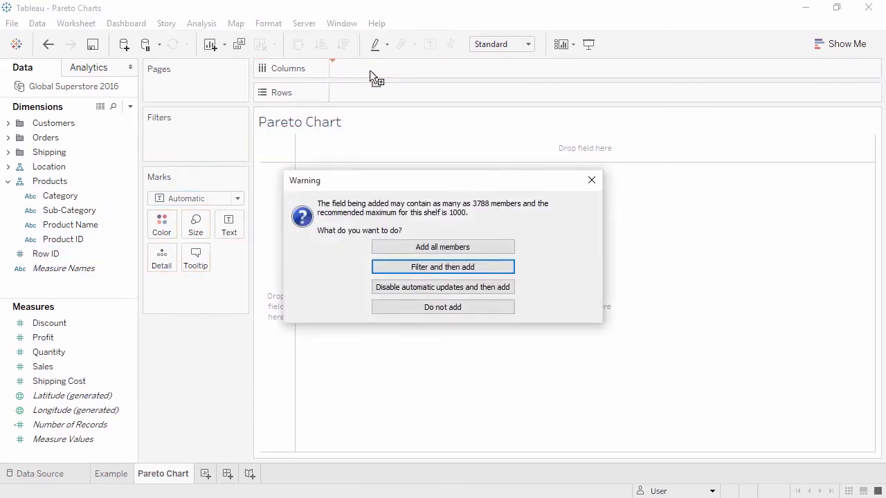
pyautogui.click(461, 247)
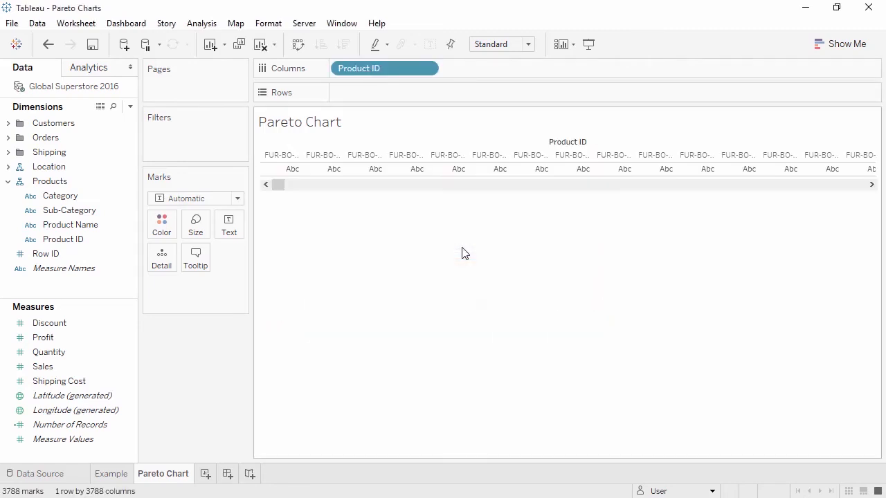
pyautogui.moveTo(90, 366); pyautogui.dragTo(377, 90)
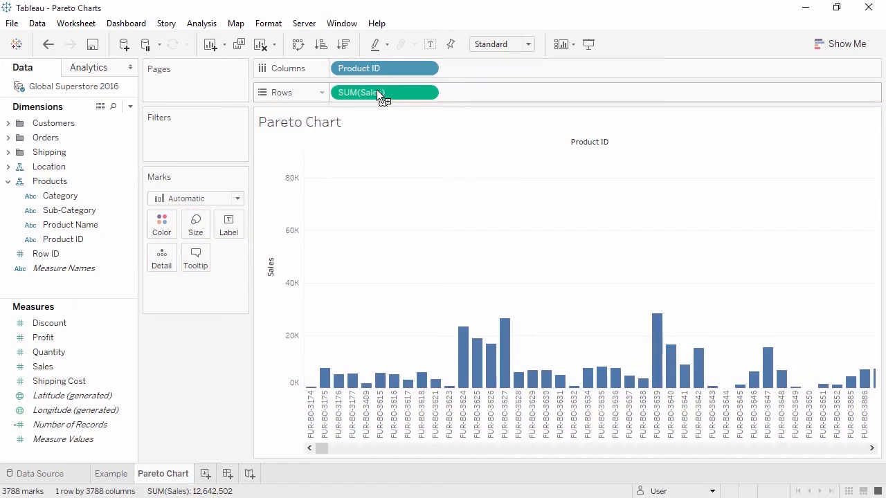
# Sort the products by descending Sales and fit the chart to the full width.
pyautogui.click(344, 45)
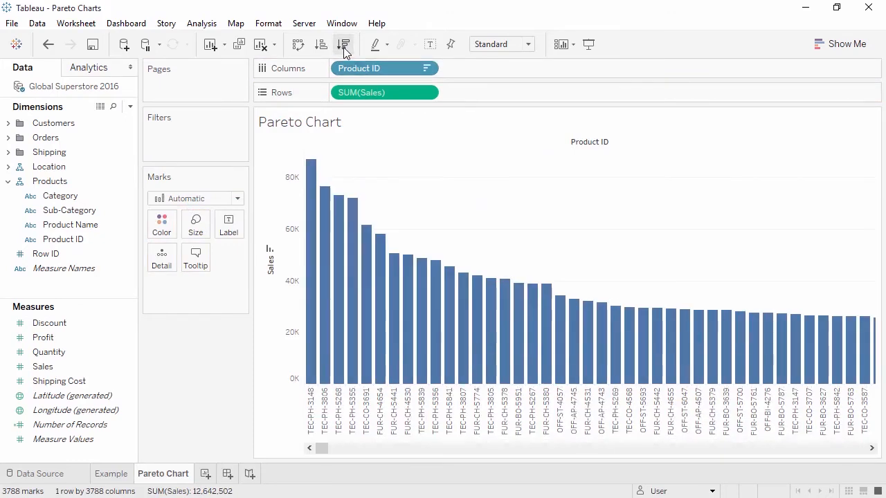
pyautogui.click(529, 44)
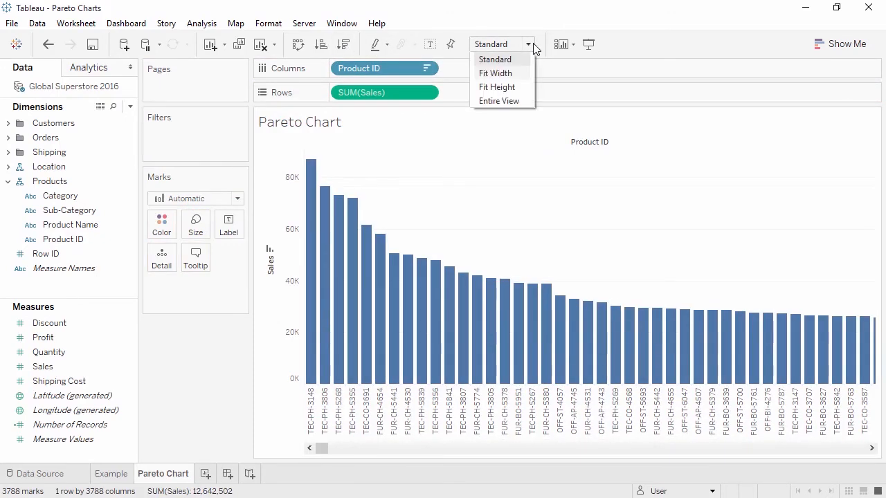
pyautogui.click(522, 74)
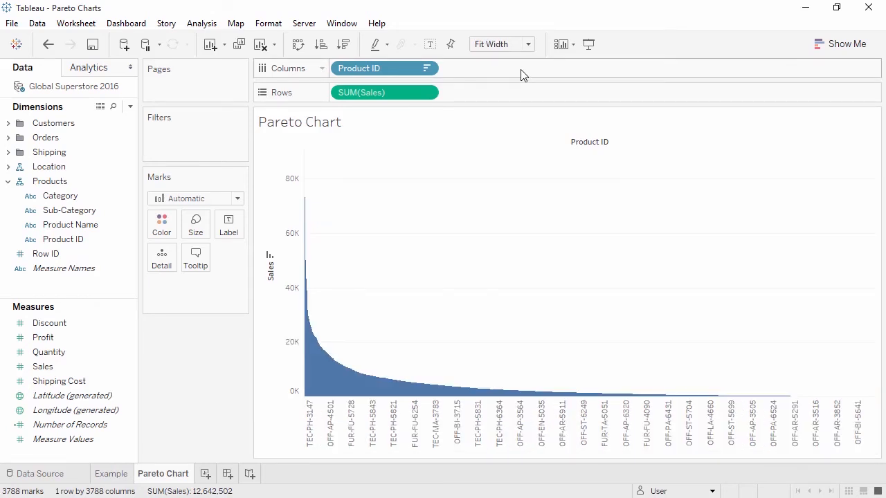
# Apply a Running Total quick table calculation to the Sales measure in rows.
pyautogui.rightClick(404, 92)
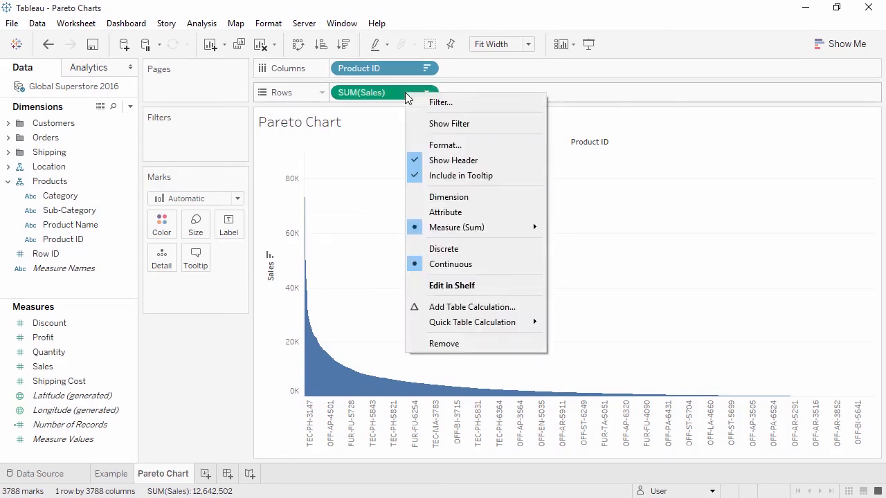
pyautogui.moveTo(434, 326)
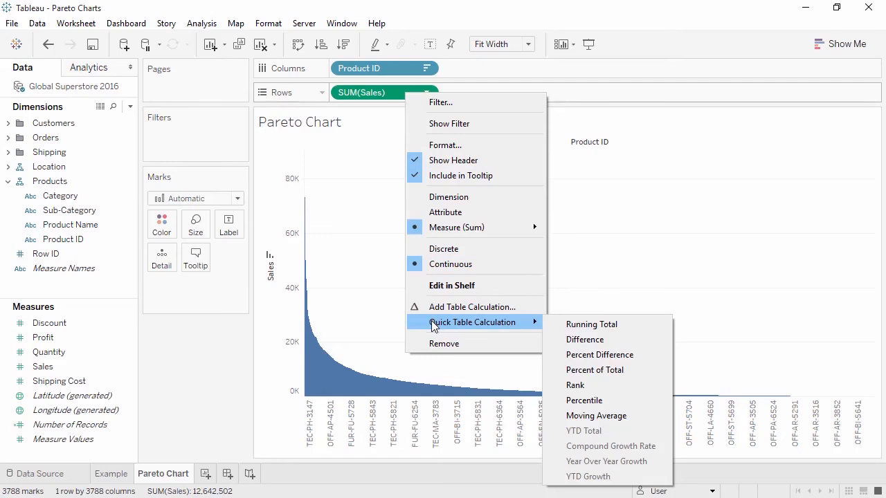
pyautogui.click(575, 325)
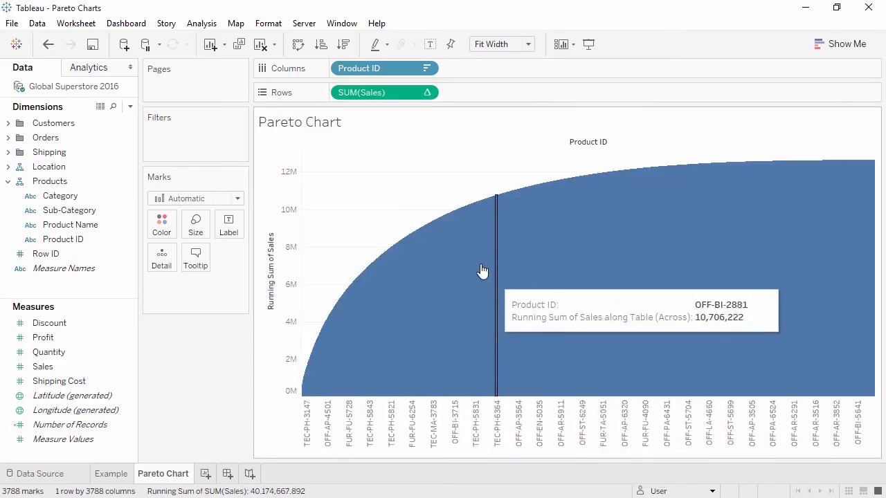
# Compute the Sales running total by the specific dimension Product ID and add a Percent of Total secondary calculation.
pyautogui.rightClick(392, 97)
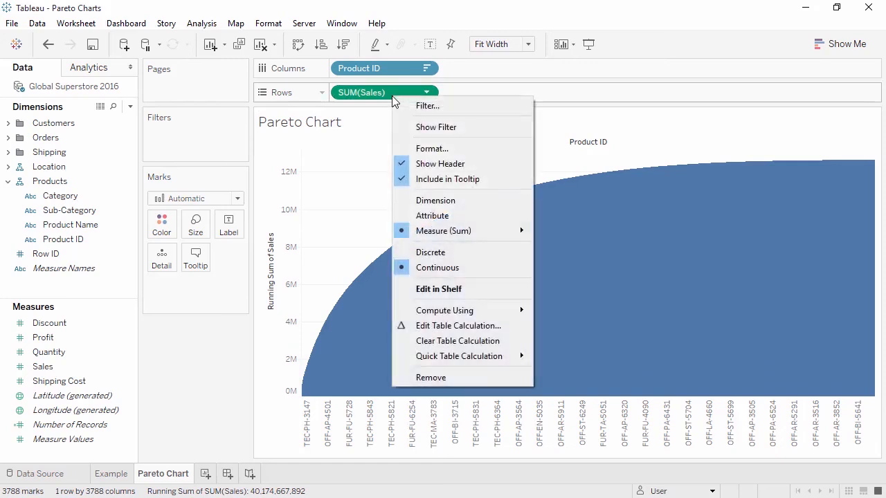
pyautogui.click(443, 325)
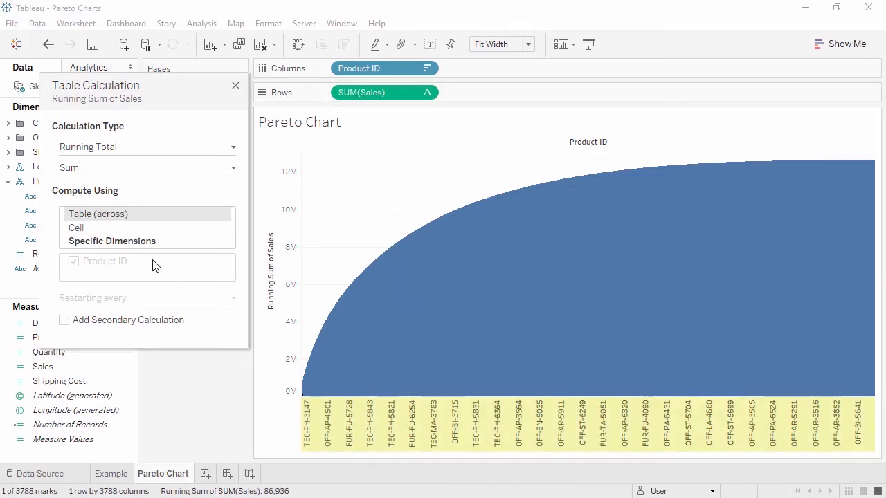
pyautogui.click(136, 248)
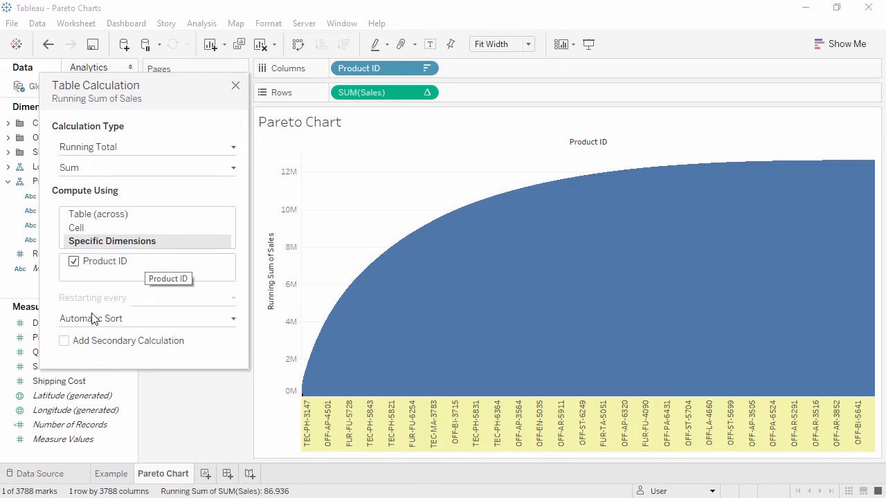
pyautogui.click(63, 341)
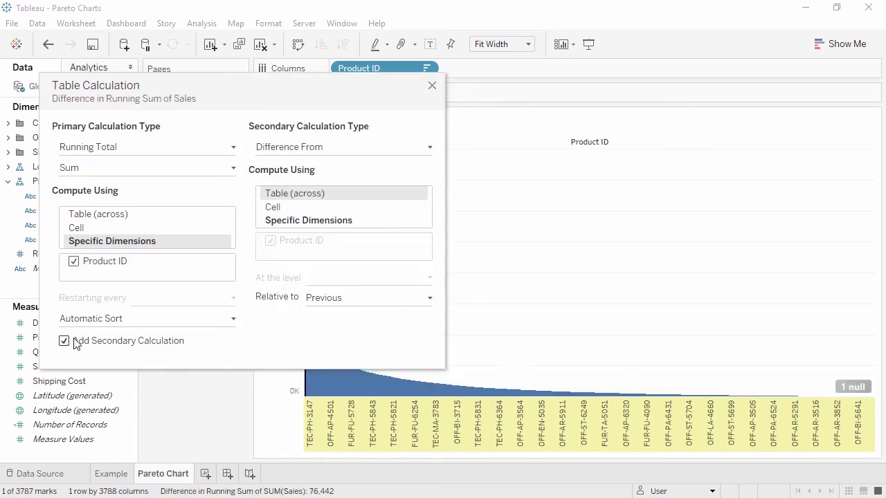
pyautogui.click(333, 149)
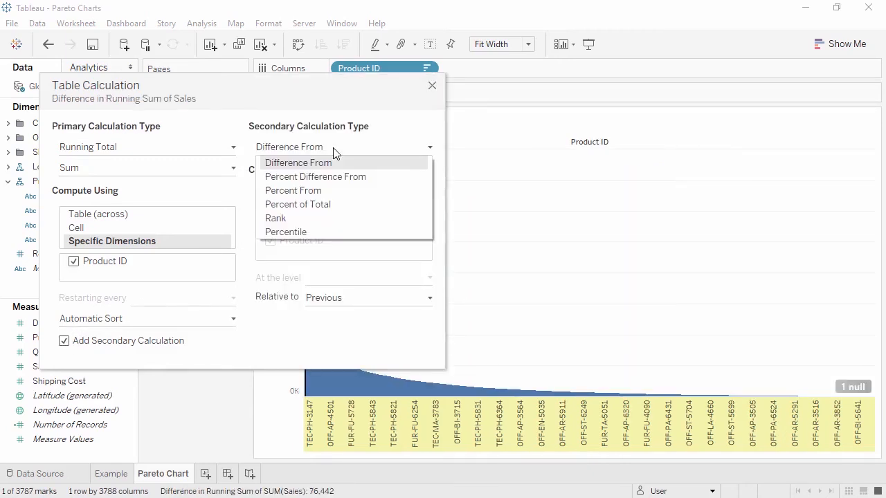
pyautogui.click(333, 205)
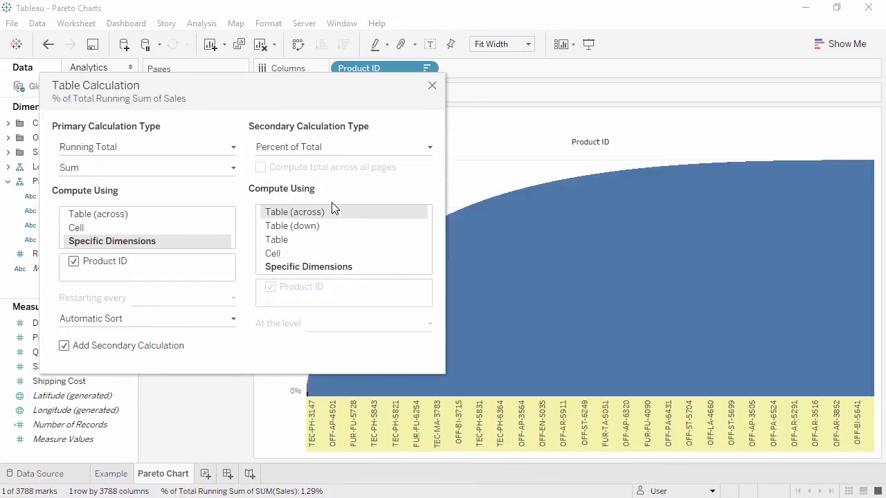
pyautogui.click(432, 85)
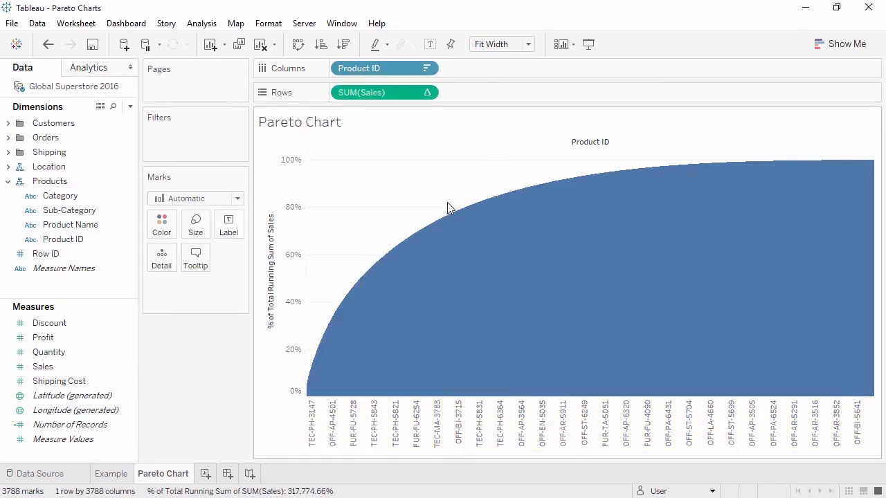
# Copy Product ID with its sort to Detail and convert the Product ID in columns to a distinct count.
pyautogui.moveTo(448, 219)
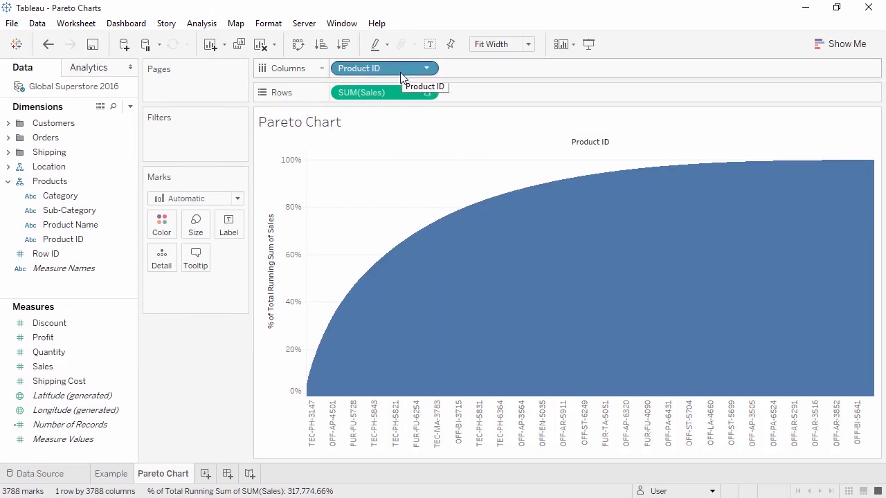
pyautogui.moveTo(401, 77); pyautogui.dragTo(173, 263)
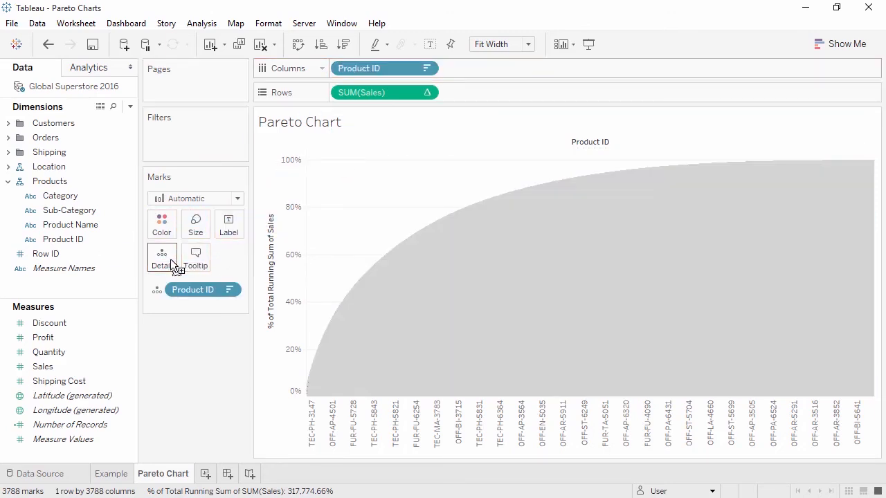
pyautogui.rightClick(388, 68)
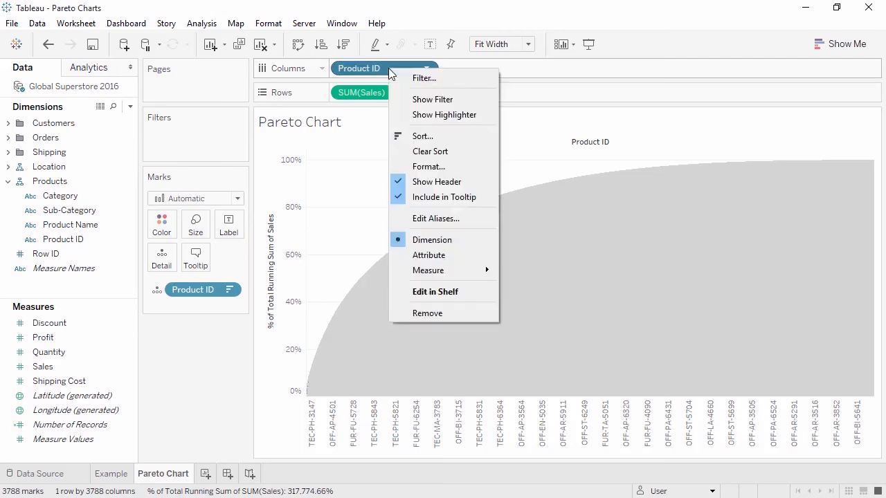
pyautogui.moveTo(418, 274)
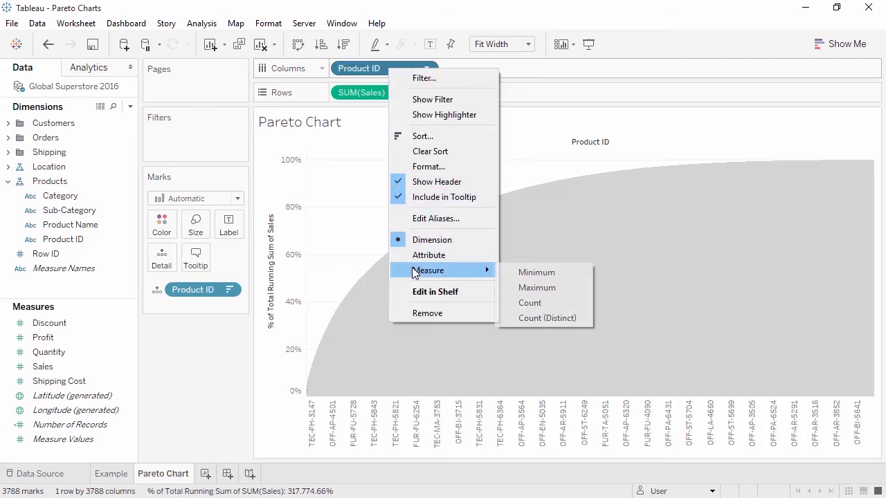
pyautogui.click(524, 319)
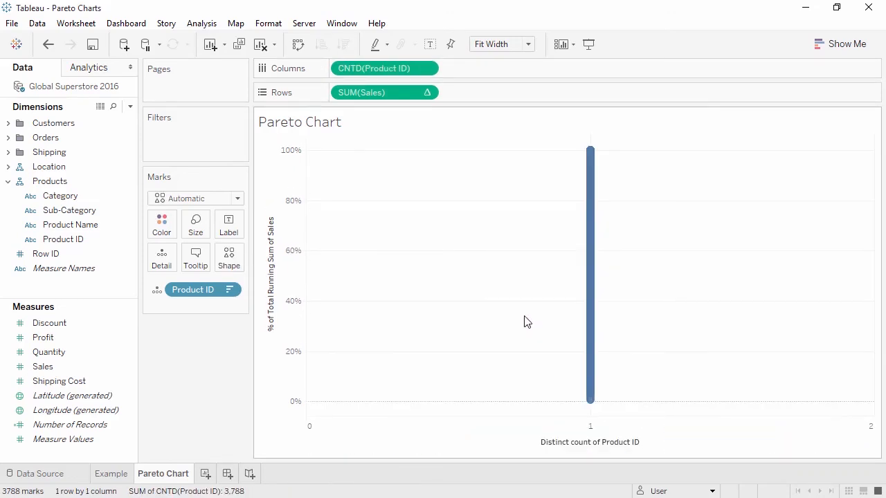
# Apply a Running Total to the distinct count of Product ID, computed using the specific dimension Product ID.
pyautogui.rightClick(368, 74)
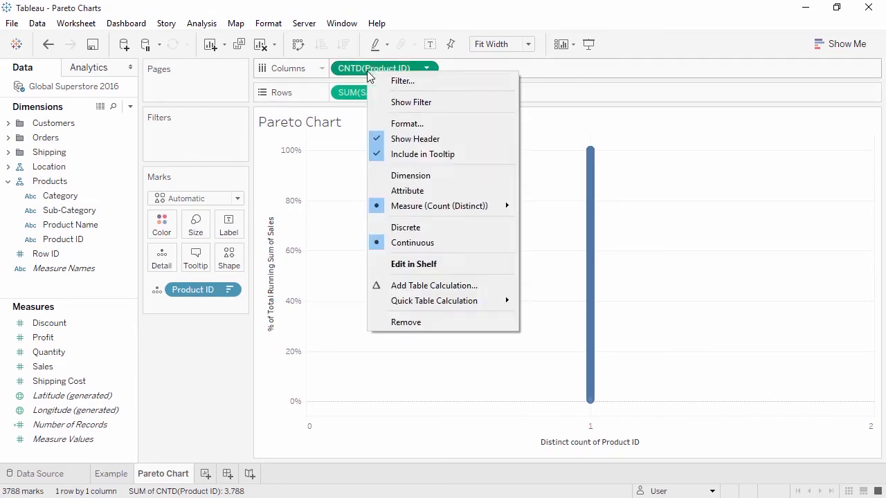
pyautogui.moveTo(421, 302)
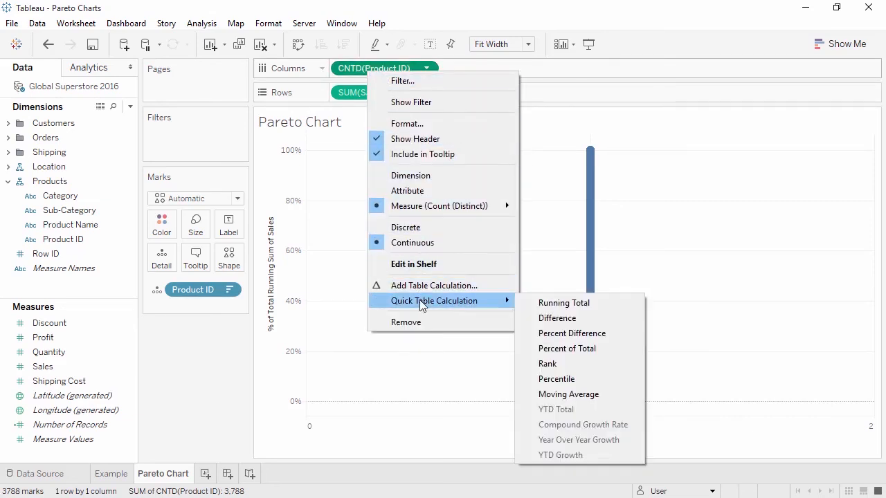
pyautogui.click(547, 303)
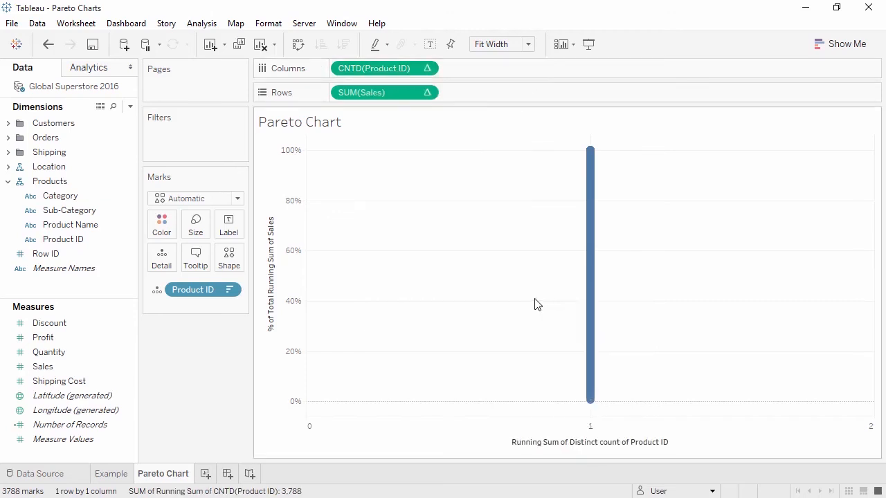
pyautogui.rightClick(374, 68)
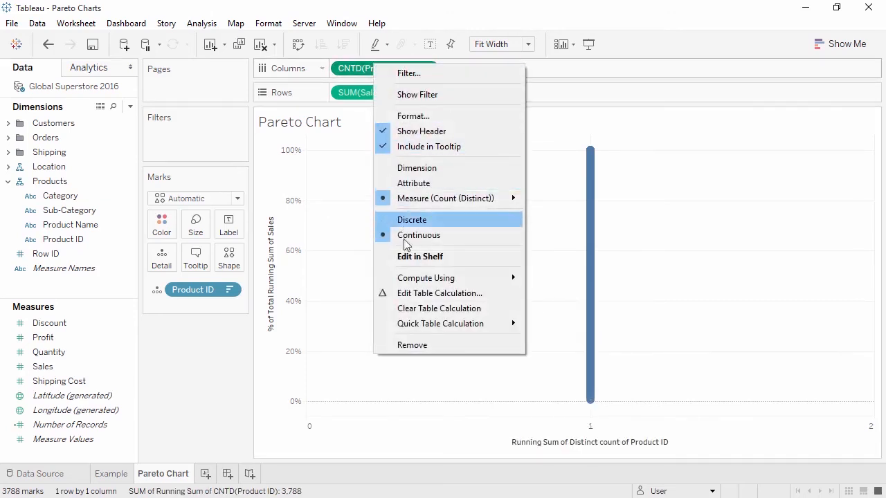
pyautogui.click(409, 293)
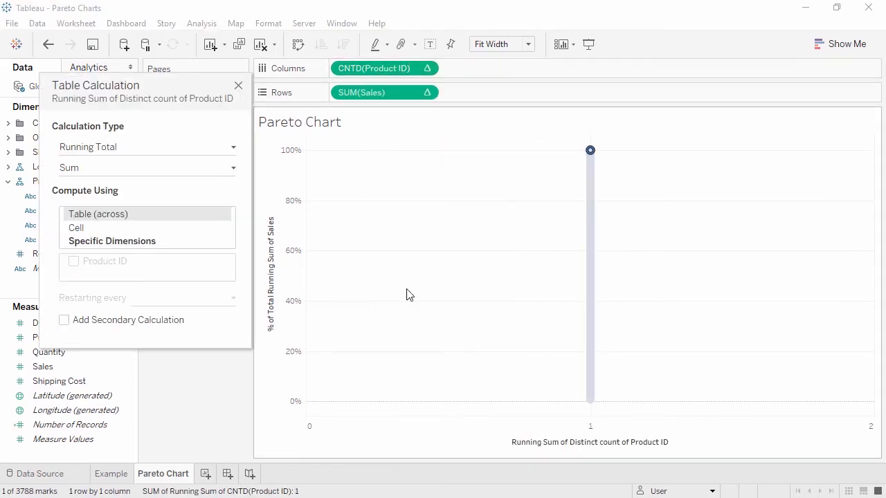
pyautogui.click(129, 242)
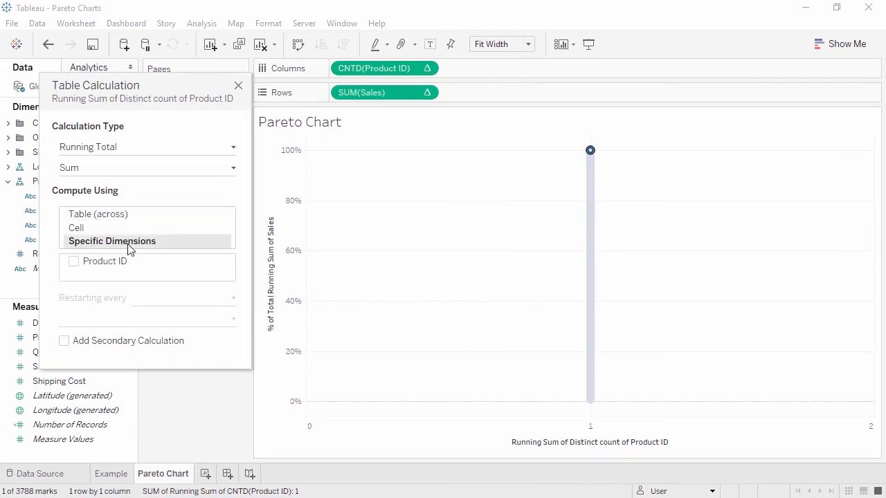
pyautogui.click(75, 264)
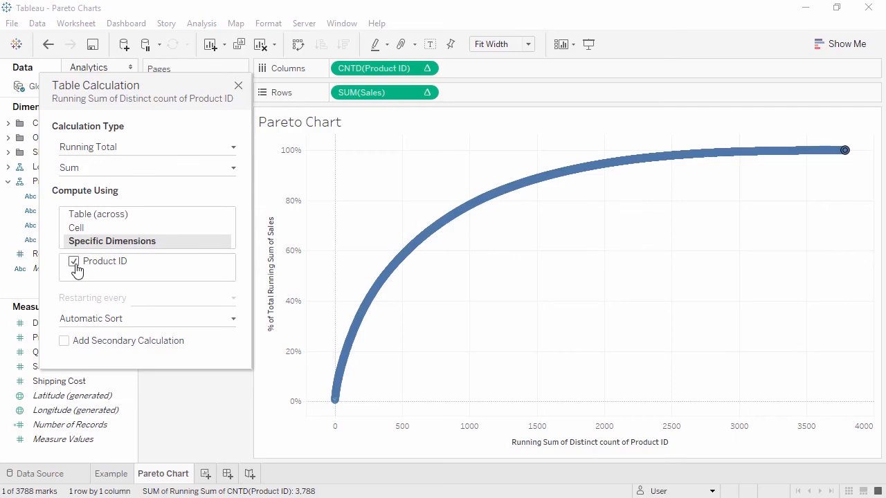
# Add a Percent of Total secondary calculation to the running distinct count of Product ID.
pyautogui.click(64, 341)
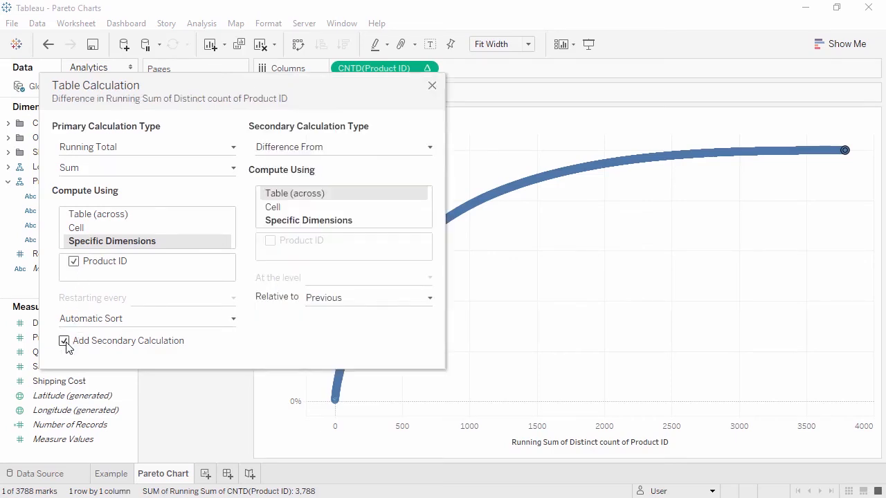
pyautogui.click(297, 148)
pyautogui.click(302, 205)
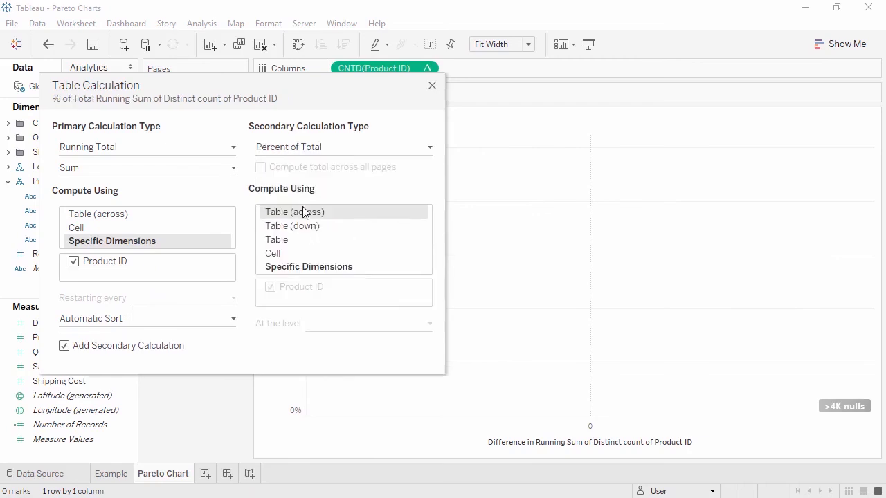
pyautogui.click(432, 86)
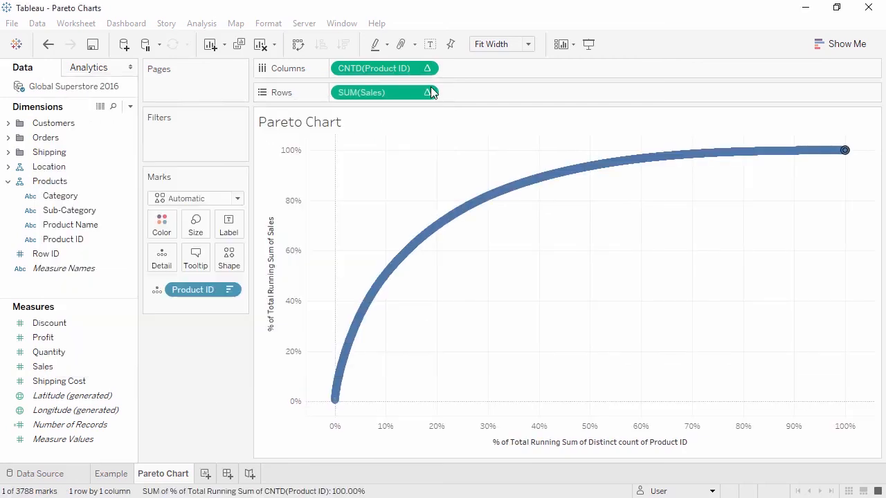
# Change the mark type to Line and inspect the curve's values near 20% of products.
pyautogui.click(238, 198)
pyautogui.click(228, 243)
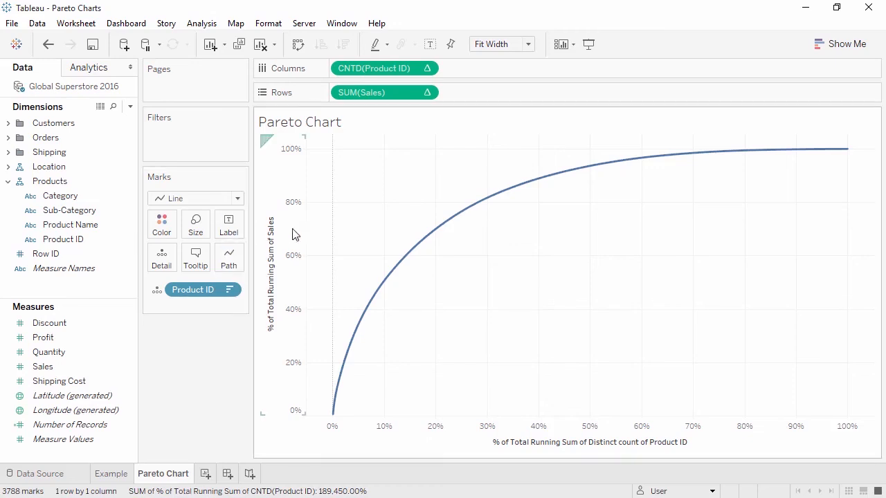
pyautogui.moveTo(436, 230)
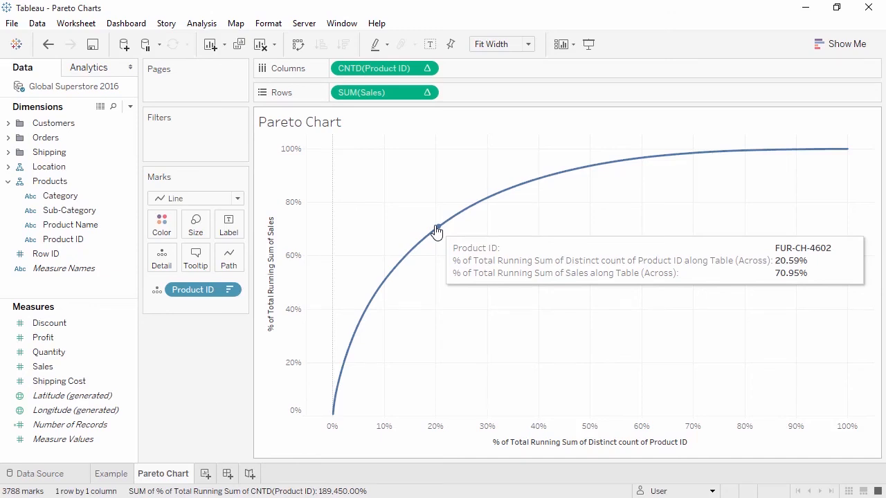
# Add Sales to the rows as a second measure and combine it with the cumulative sales curve on a dual axis.
pyautogui.click(97, 368)
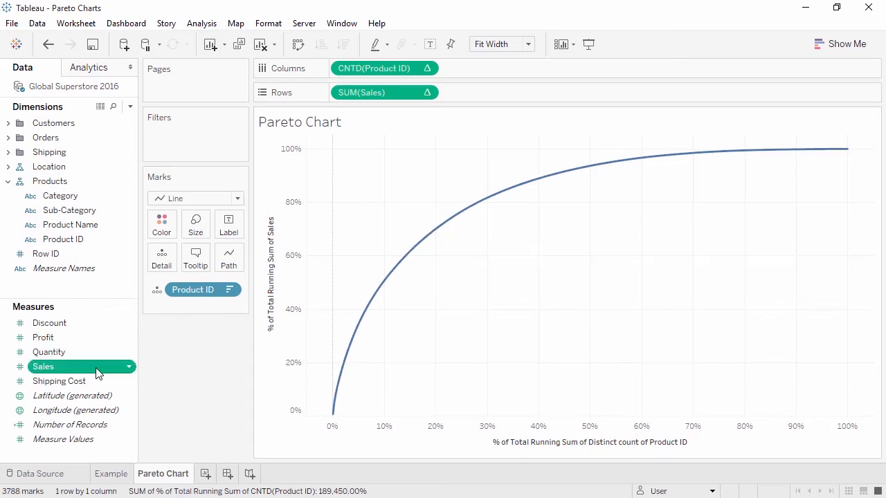
pyautogui.moveTo(97, 372); pyautogui.dragTo(519, 94)
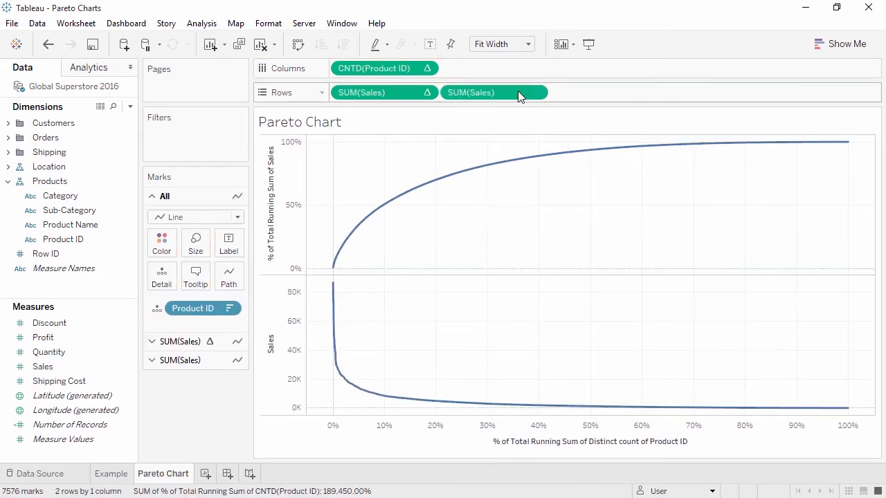
pyautogui.rightClick(519, 96)
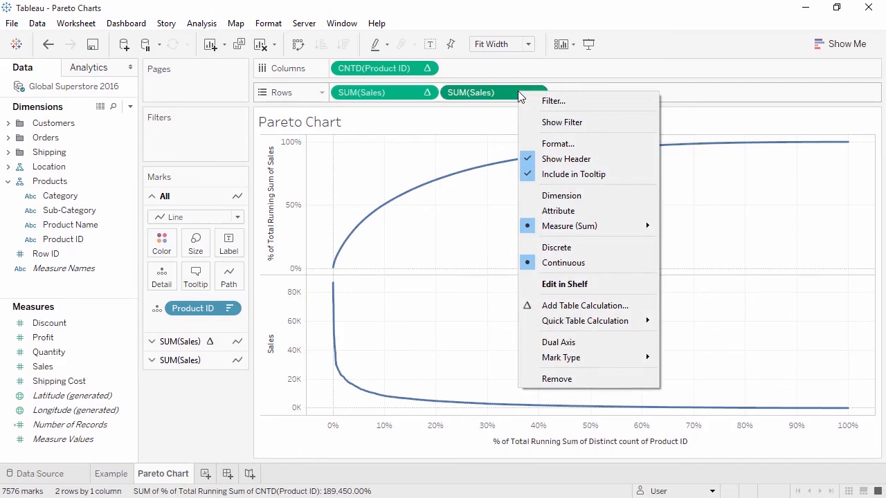
pyautogui.click(537, 342)
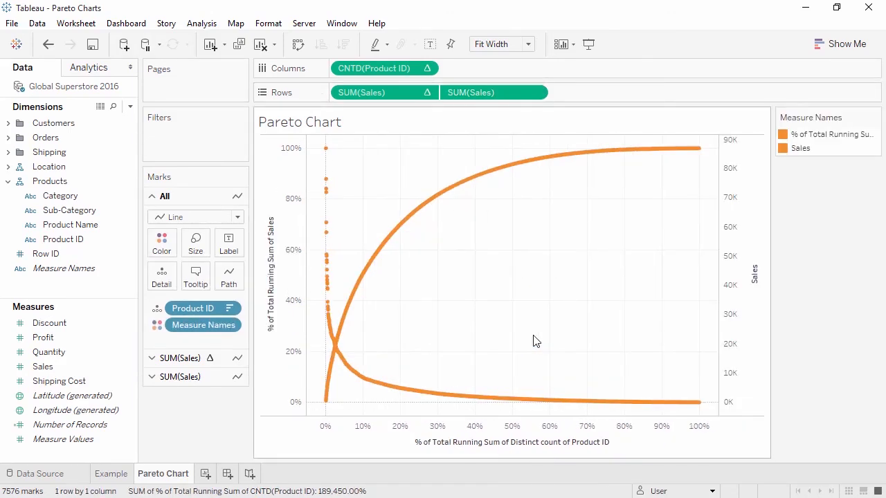
# Change the plain SUM(Sales) marks to Bar and set their size to Manual at the narrow default width.
pyautogui.click(214, 377)
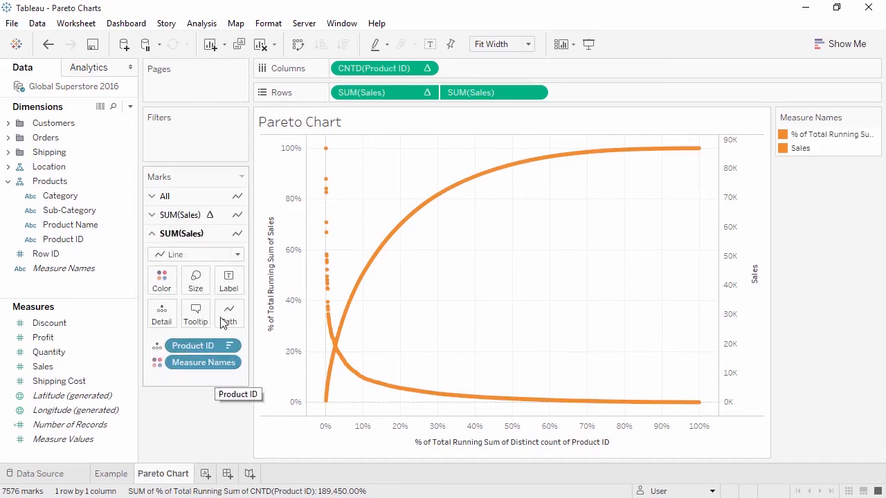
pyautogui.click(237, 256)
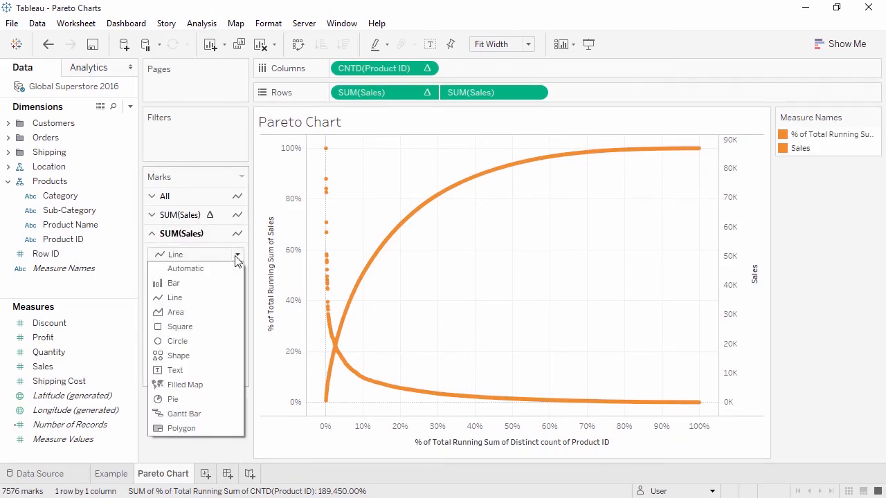
pyautogui.click(214, 286)
pyautogui.click(197, 284)
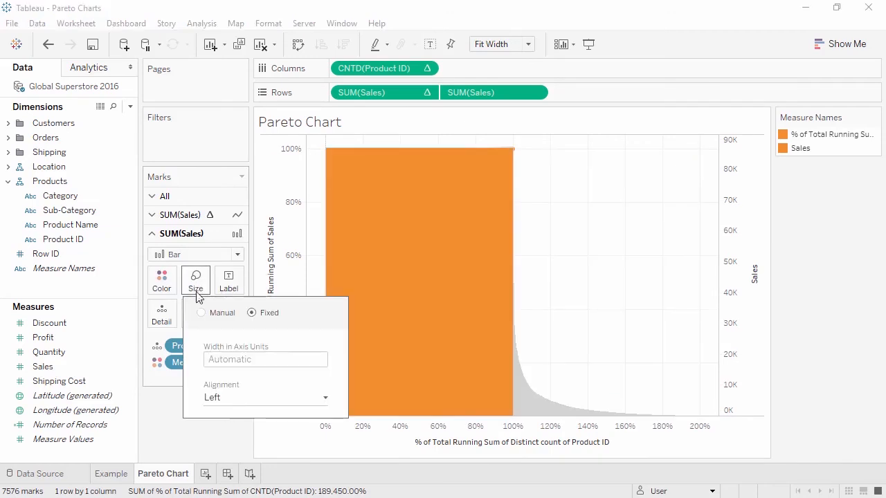
pyautogui.click(202, 312)
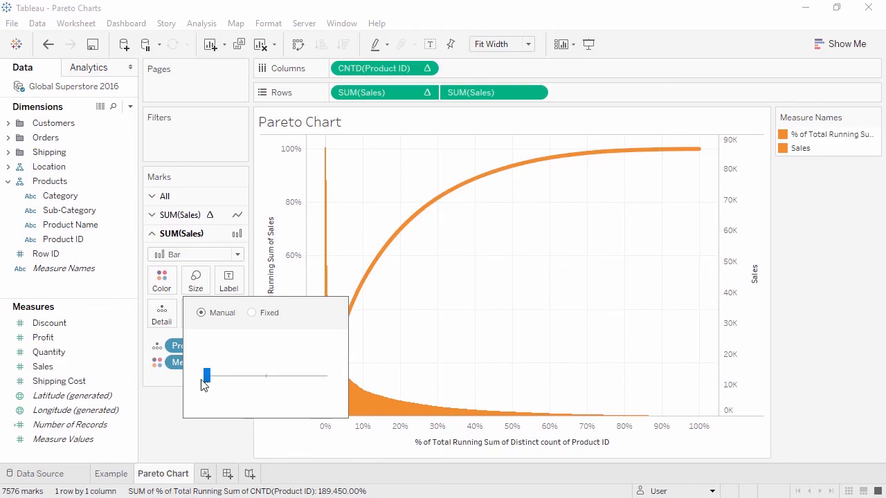
pyautogui.click(170, 405)
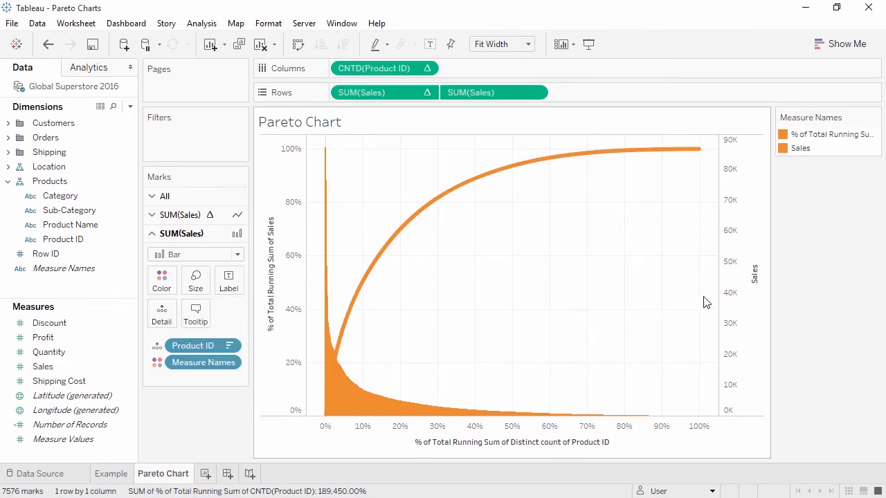
# Move the Sales axis marks to the back and hide the Sales axis header.
pyautogui.rightClick(736, 278)
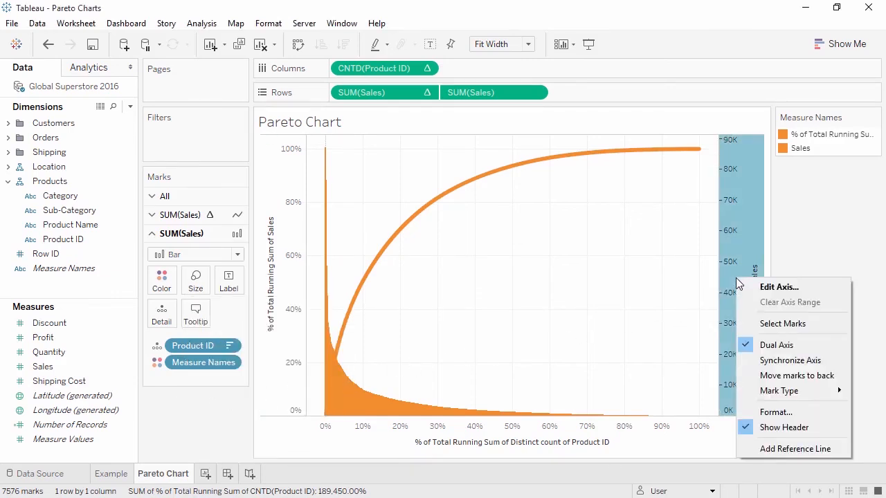
pyautogui.click(765, 376)
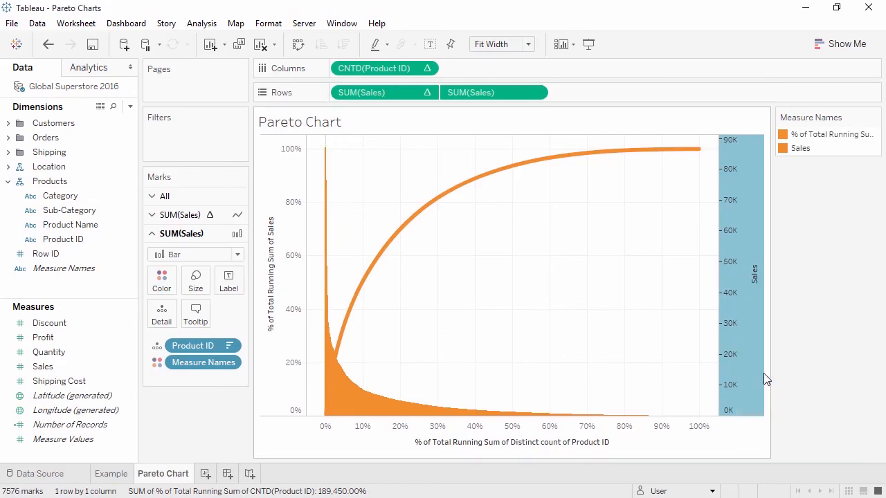
pyautogui.rightClick(747, 341)
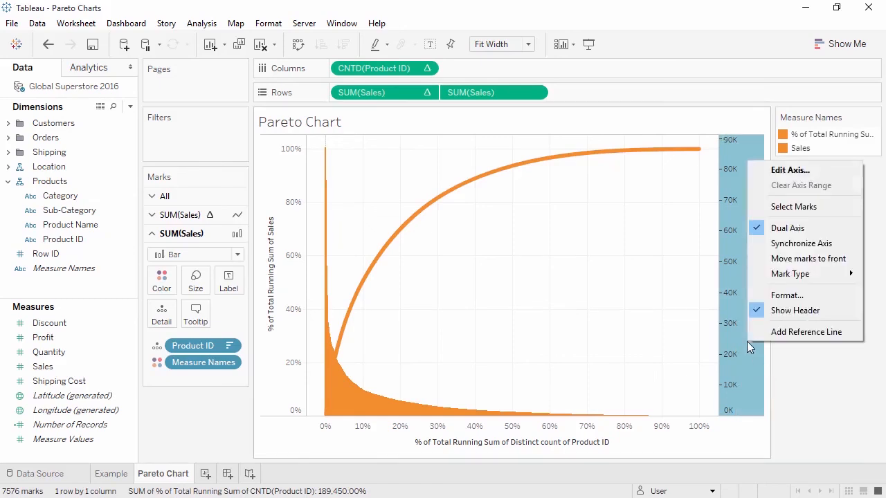
pyautogui.click(780, 313)
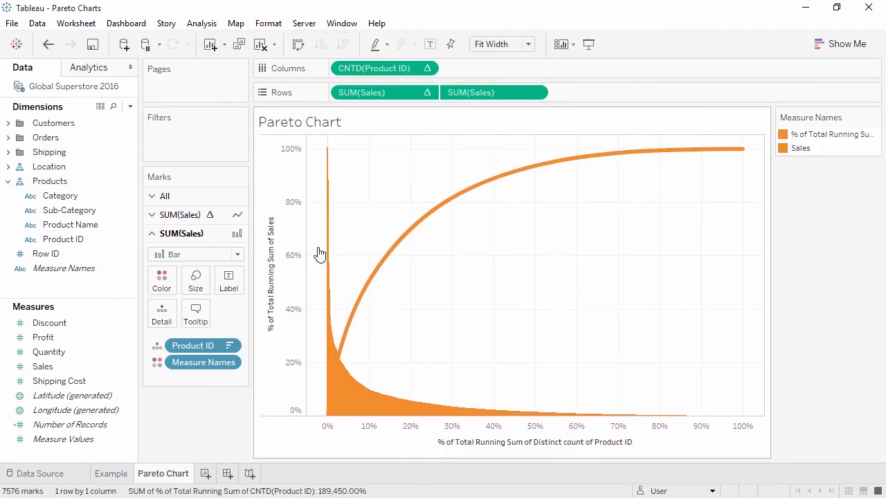
# Assign blue to the % of Total Running Sum of Sales line in the Measure Names colors.
pyautogui.click(185, 220)
pyautogui.click(161, 267)
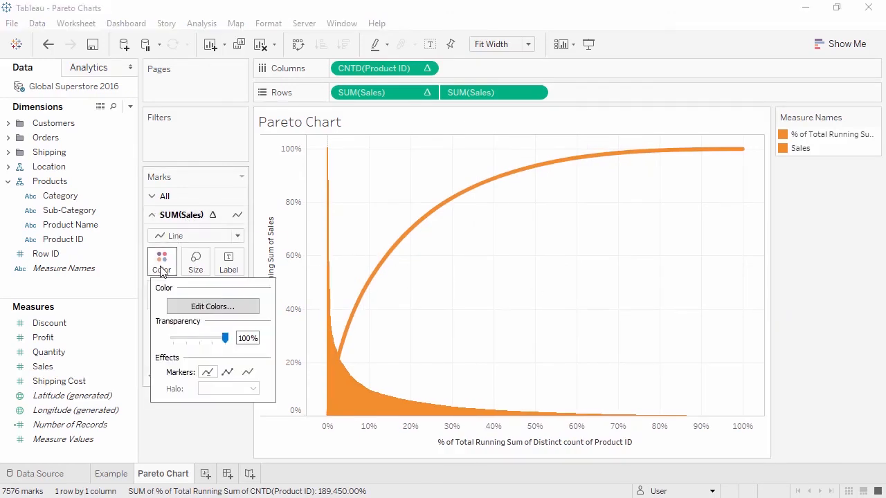
pyautogui.click(174, 308)
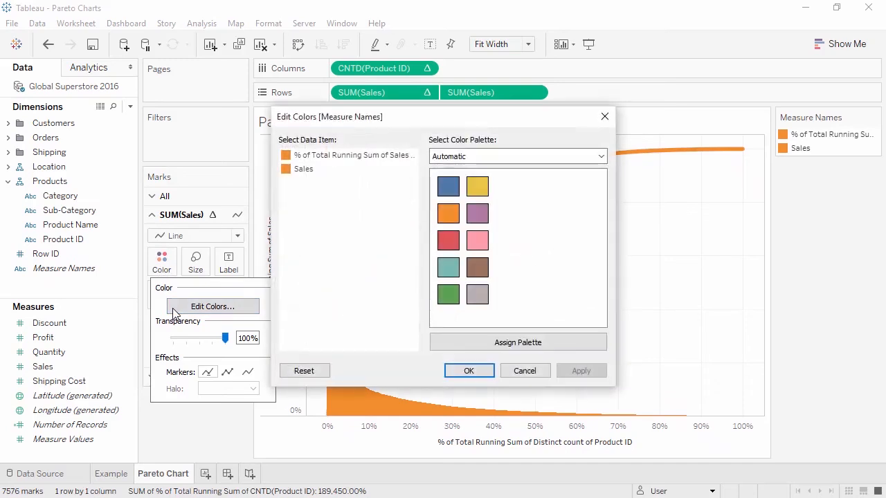
pyautogui.click(340, 156)
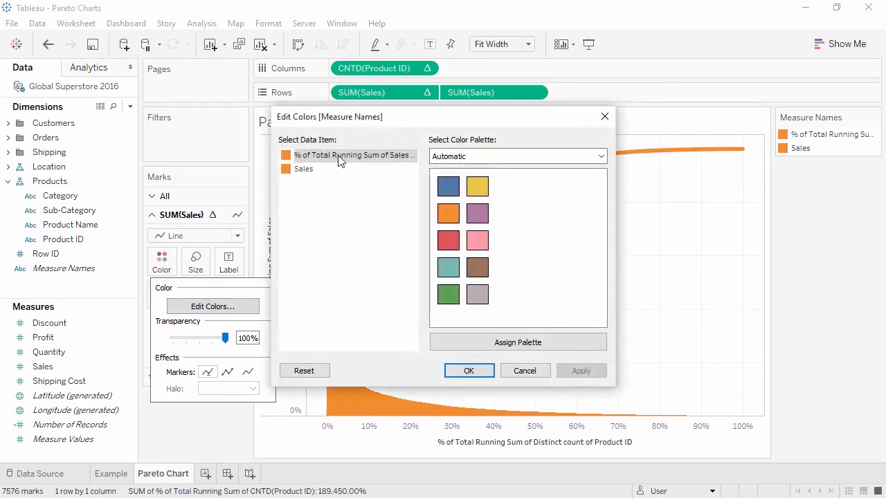
pyautogui.click(445, 192)
pyautogui.click(456, 371)
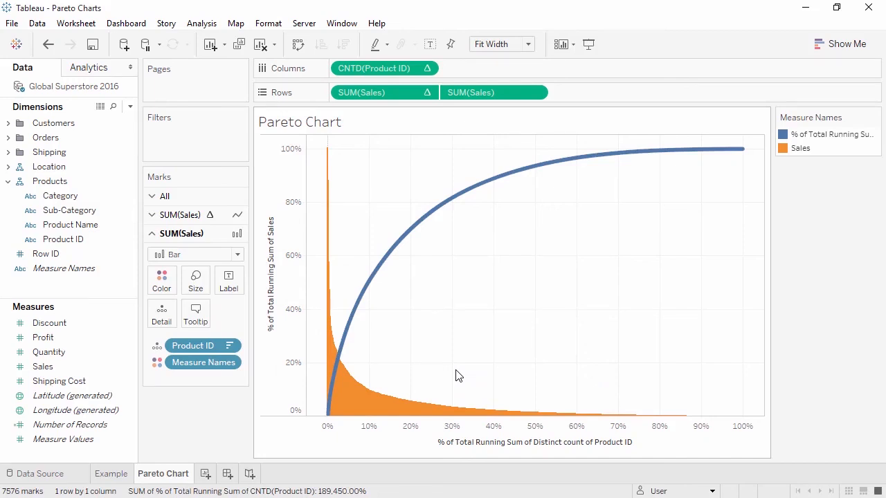
# Add constant lines at 0.2 on the percentage-of-products axis and at .8 on the cumulative sales axis.
pyautogui.click(104, 69)
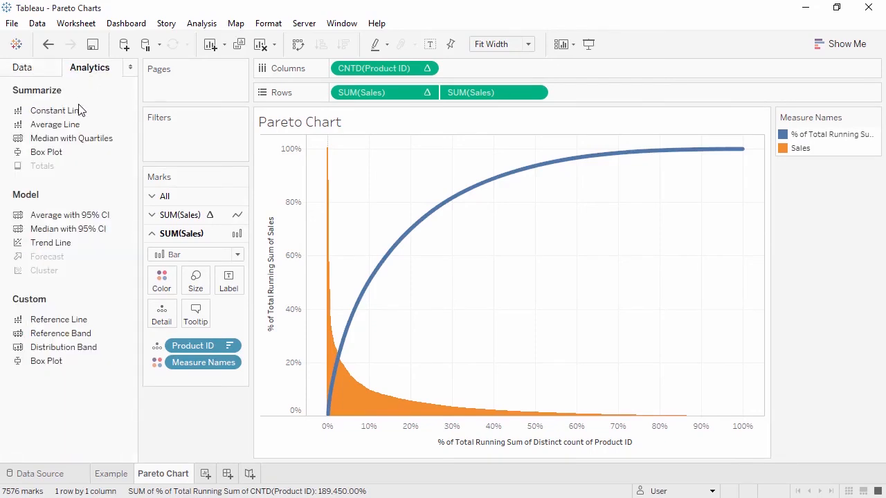
pyautogui.moveTo(78, 117); pyautogui.dragTo(380, 200)
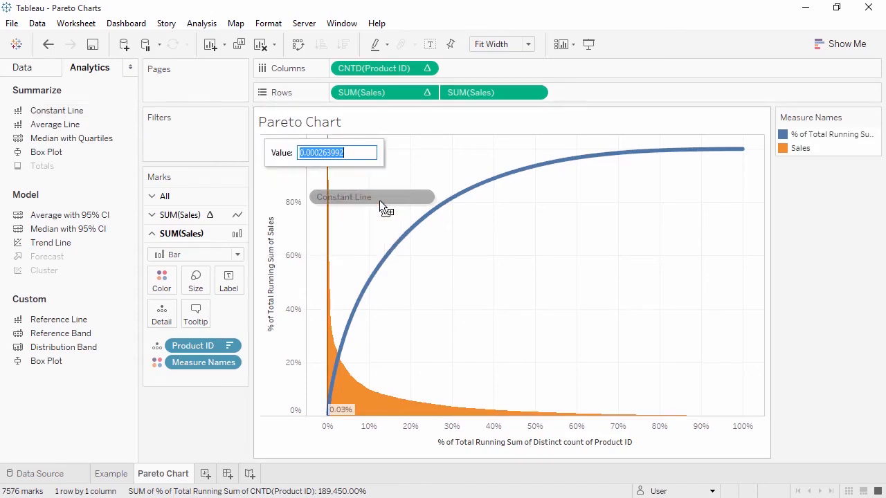
pyautogui.write('0.2')
pyautogui.press('Return')
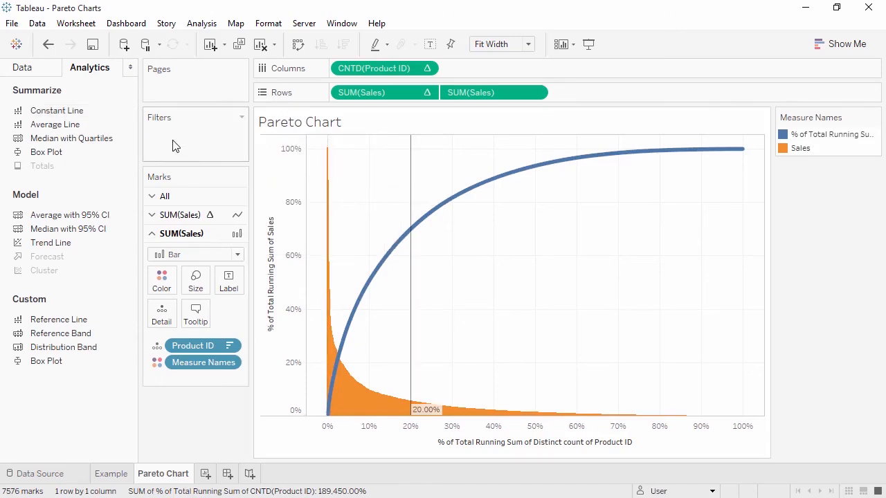
pyautogui.moveTo(83, 117); pyautogui.dragTo(375, 221)
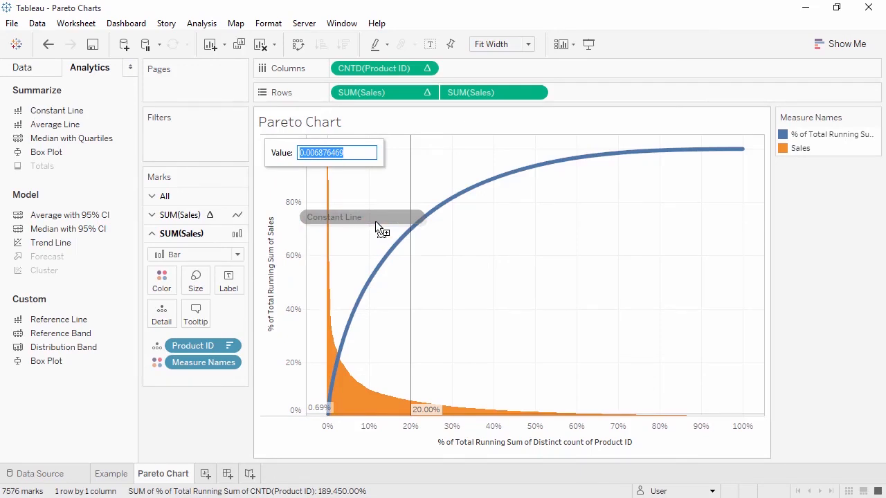
pyautogui.write('.8')
pyautogui.press('Return')
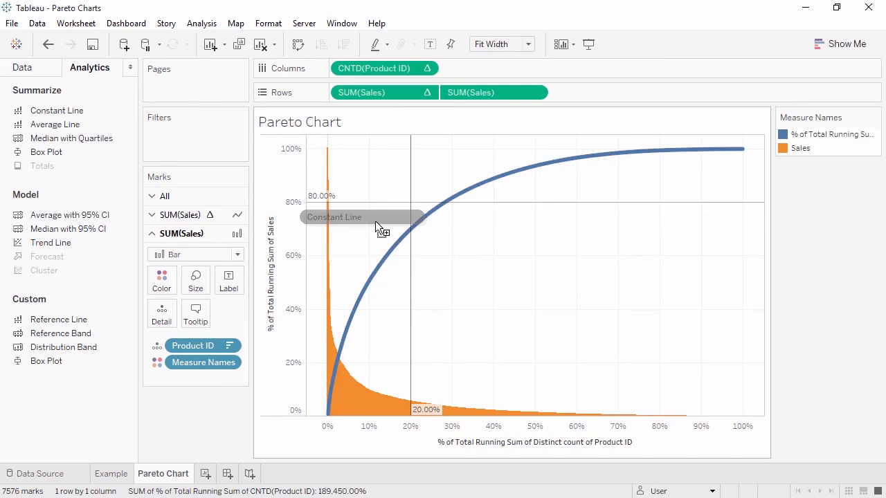
pyautogui.moveTo(449, 211)
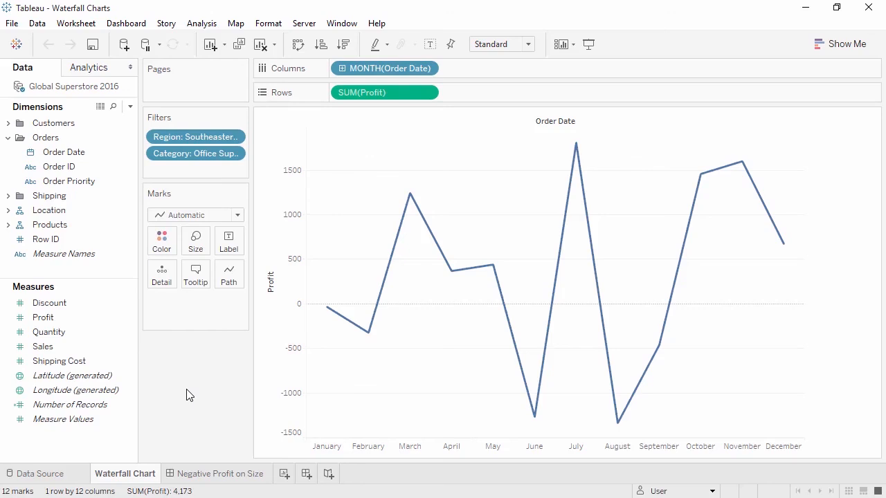
# On the Waterfall Chart sheet, apply a Running Total to SUM(Profit) and change the mark type to Gantt Bar.
pyautogui.rightClick(398, 99)
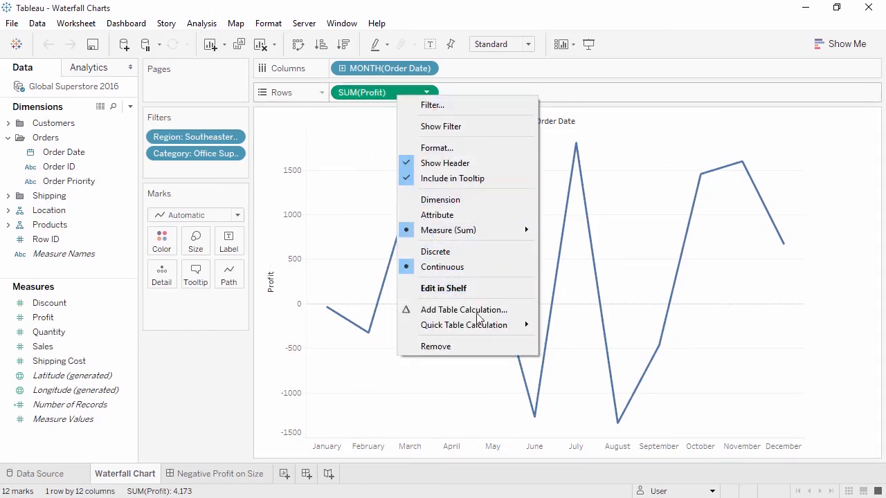
pyautogui.moveTo(484, 325)
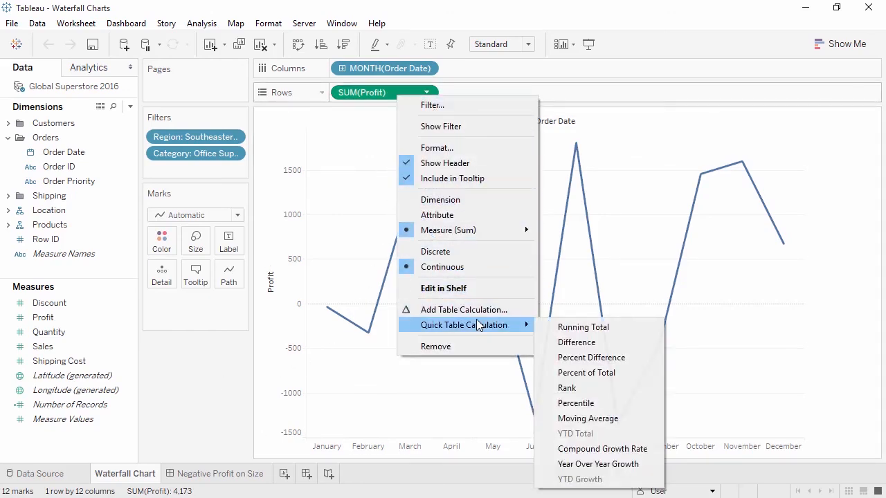
pyautogui.click(561, 327)
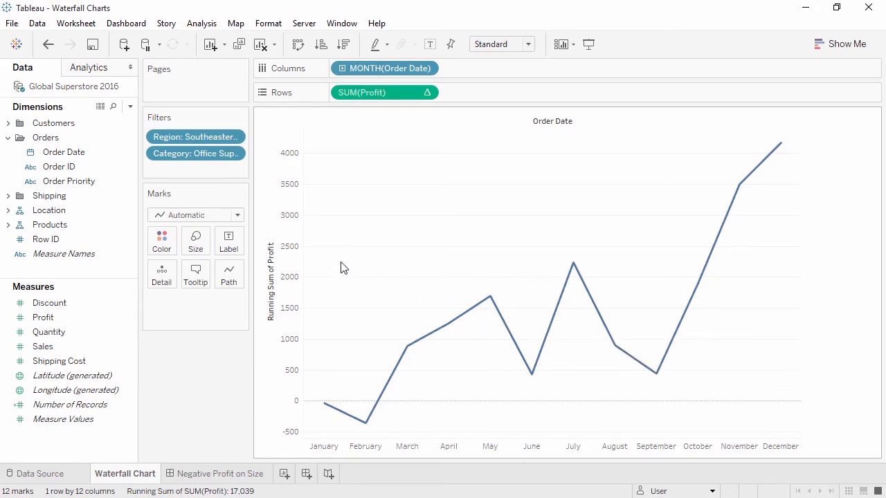
pyautogui.click(238, 216)
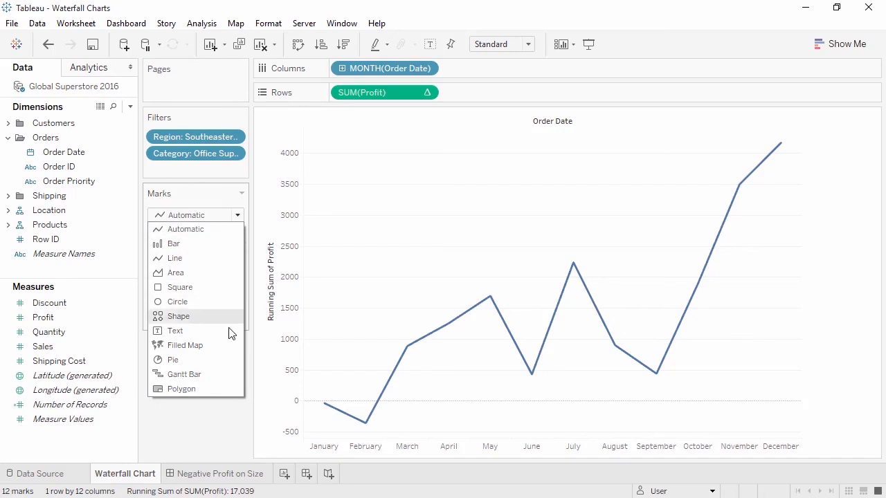
pyautogui.click(220, 373)
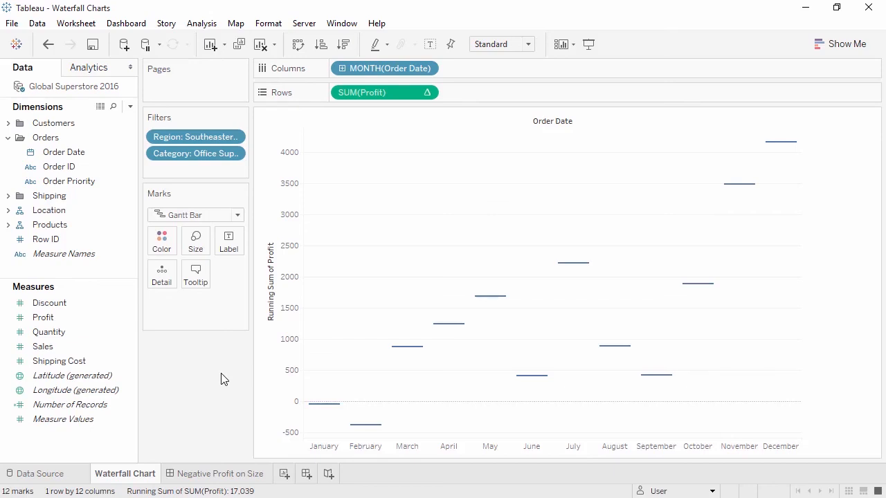
# Check the Negative Profit on Size dashboard, and create a calculated field named Negative Profit with the formula - [Profit] for the Waterfall Chart.
pyautogui.click(211, 476)
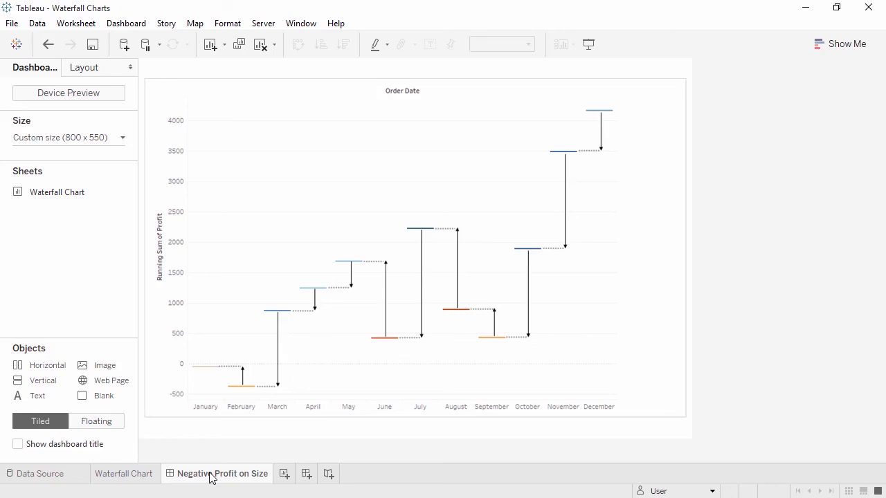
pyautogui.click(143, 478)
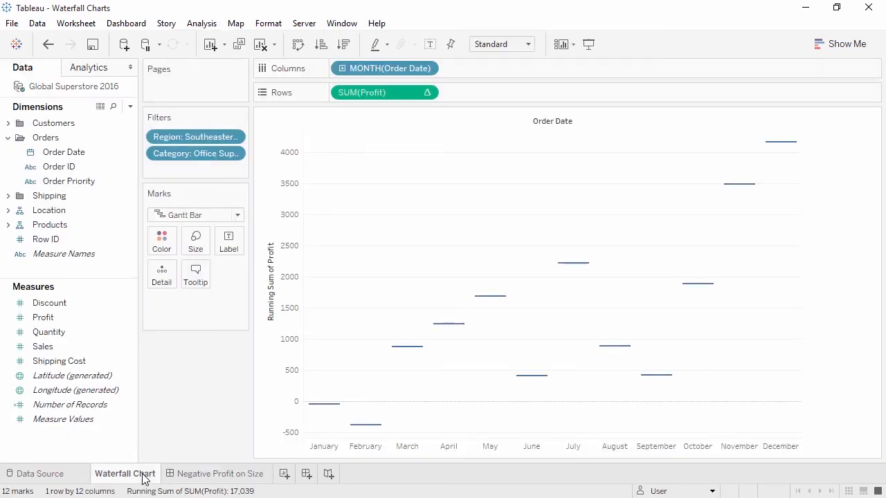
pyautogui.rightClick(59, 322)
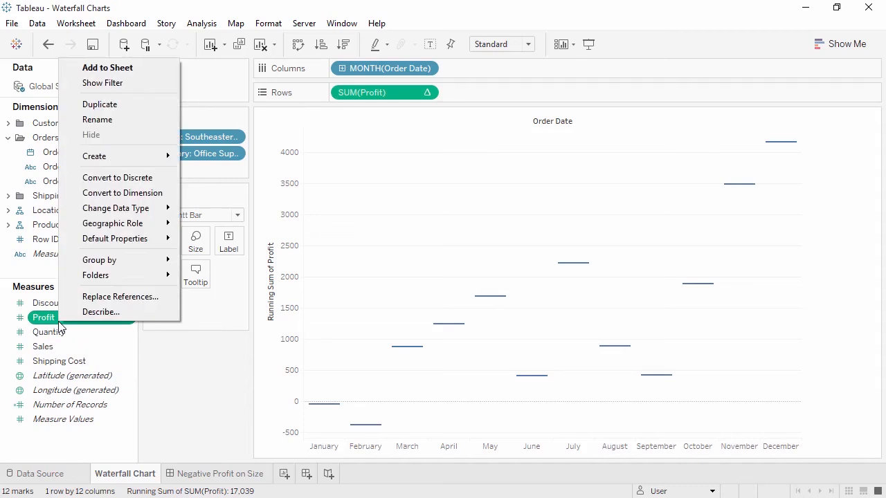
pyautogui.moveTo(134, 162)
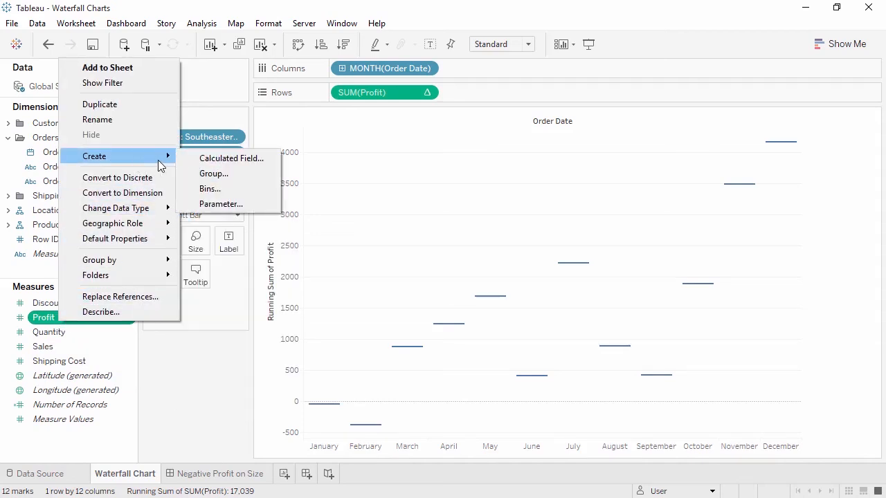
pyautogui.click(199, 163)
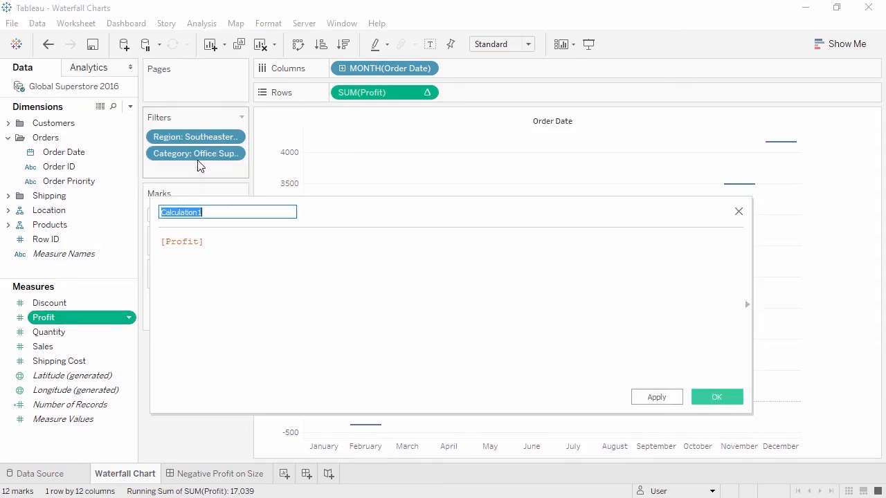
pyautogui.click(160, 241)
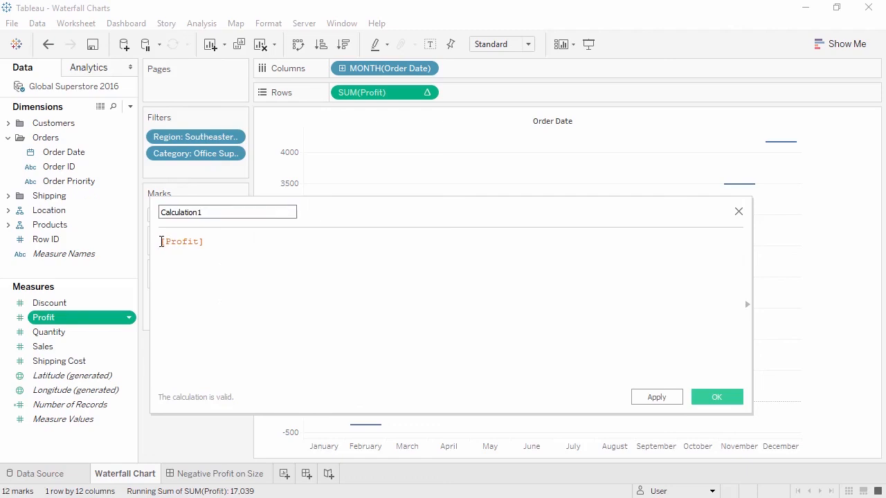
pyautogui.write('-')
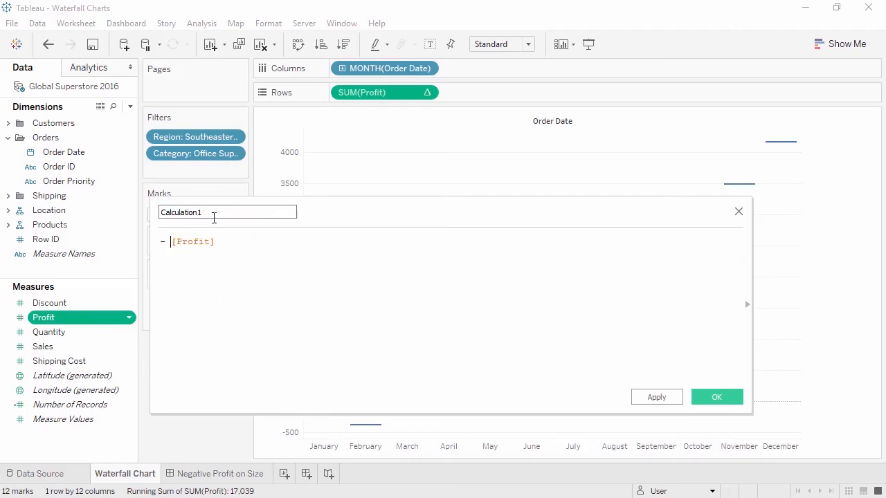
pyautogui.click(222, 212)
pyautogui.moveTo(222, 212); pyautogui.dragTo(148, 211)
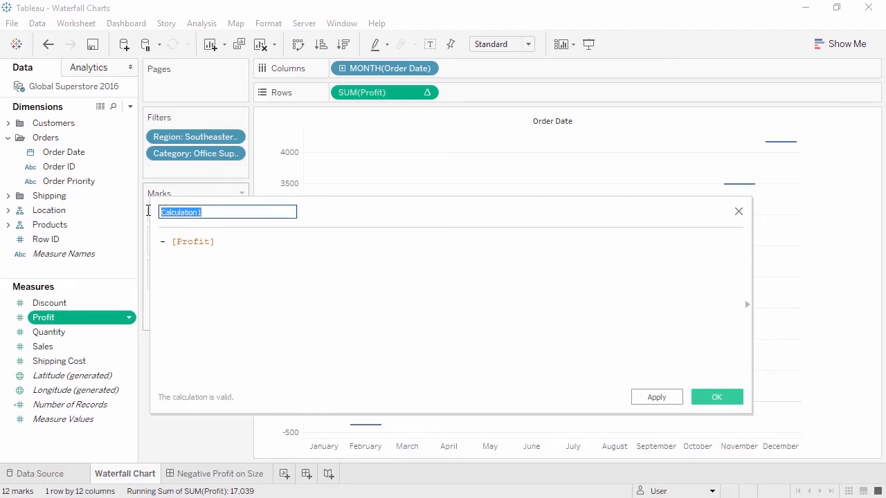
pyautogui.write('Negative Profit')
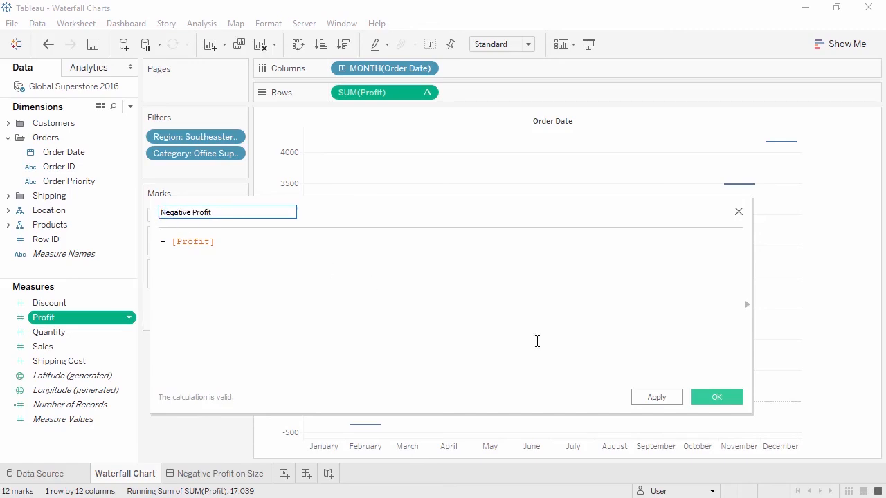
pyautogui.click(721, 400)
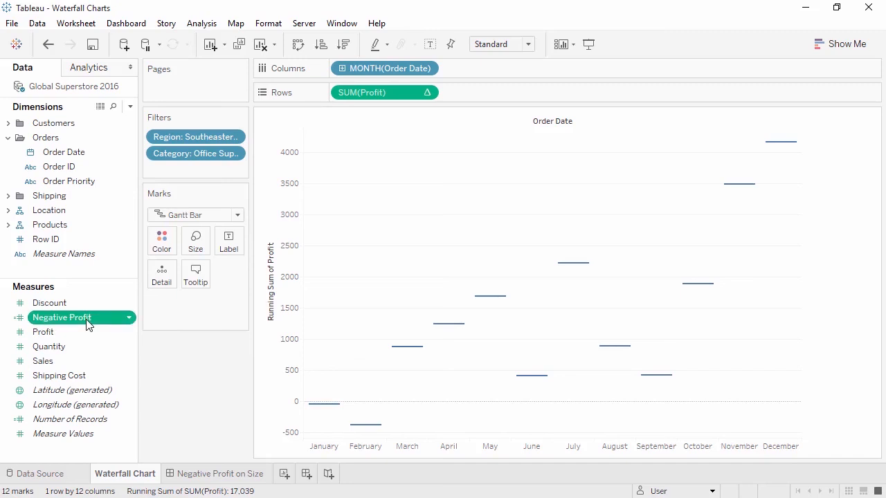
# Size the Gantt bars by Negative Profit and color them by Profit.
pyautogui.moveTo(83, 317); pyautogui.dragTo(193, 248)
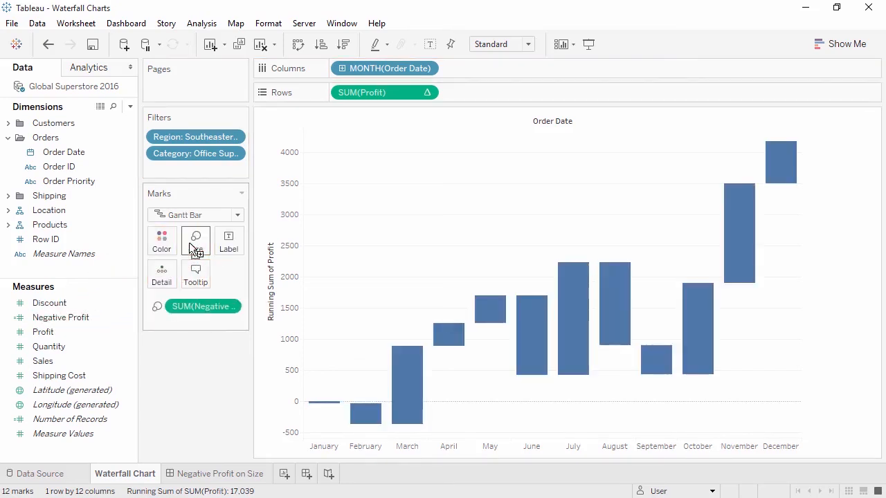
pyautogui.moveTo(63, 331); pyautogui.dragTo(159, 244)
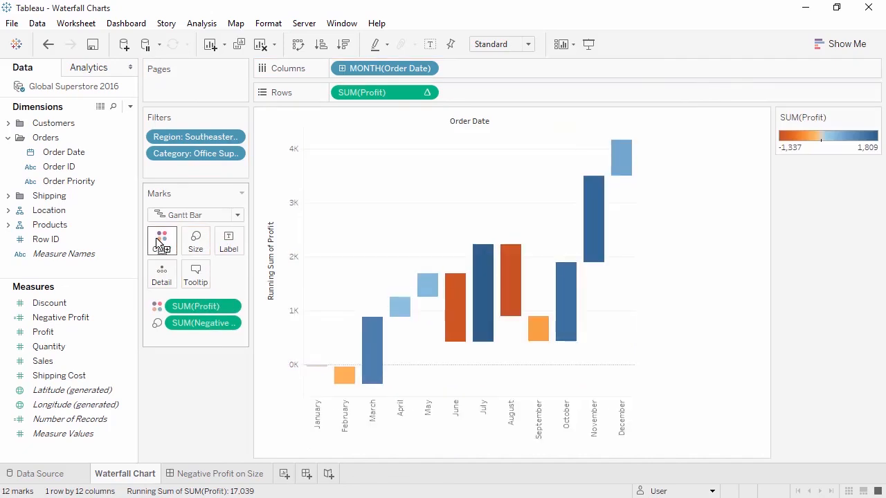